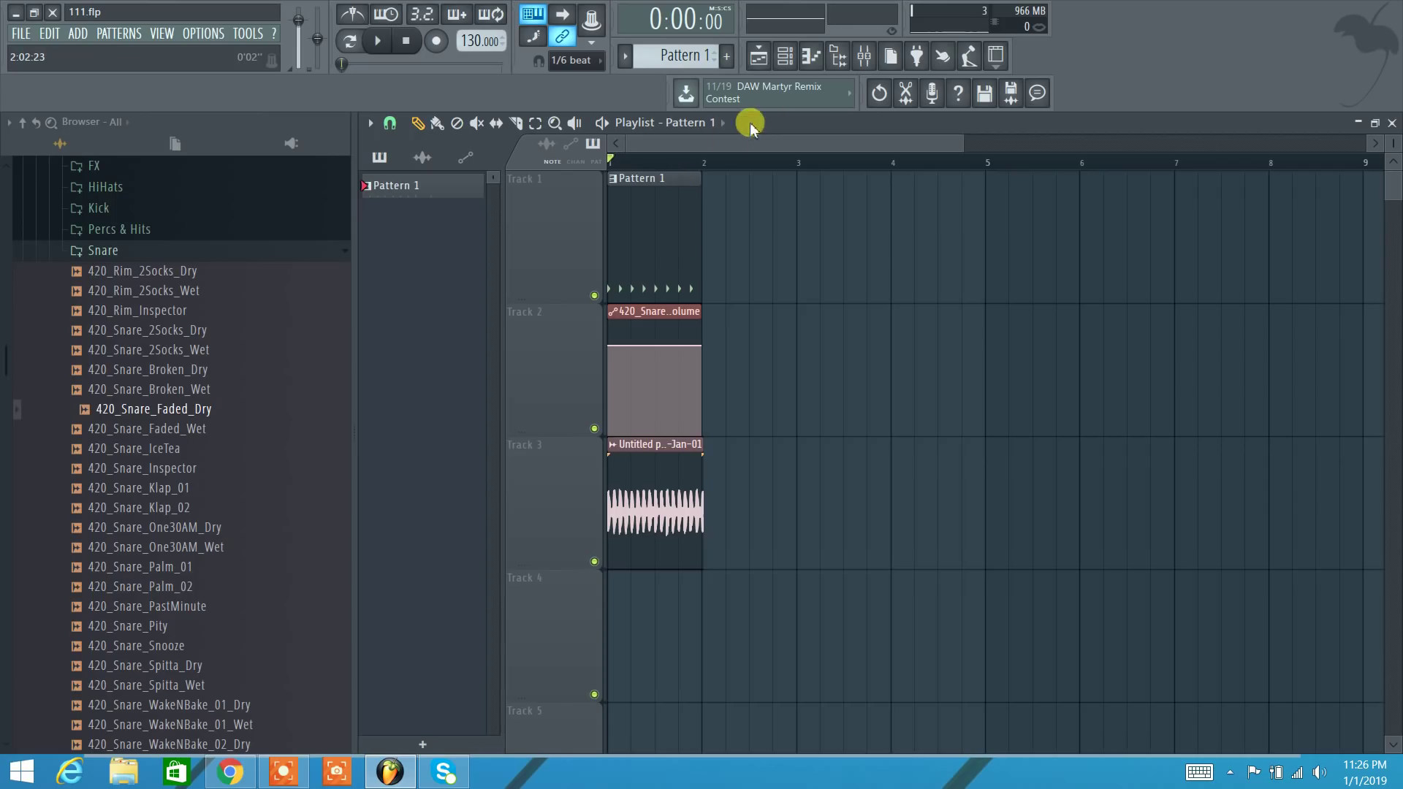
# Step: Hide the channel rack, then place and delete a Pattern 1 clip at bar 3 of Track 1
pyautogui.click(785, 57)
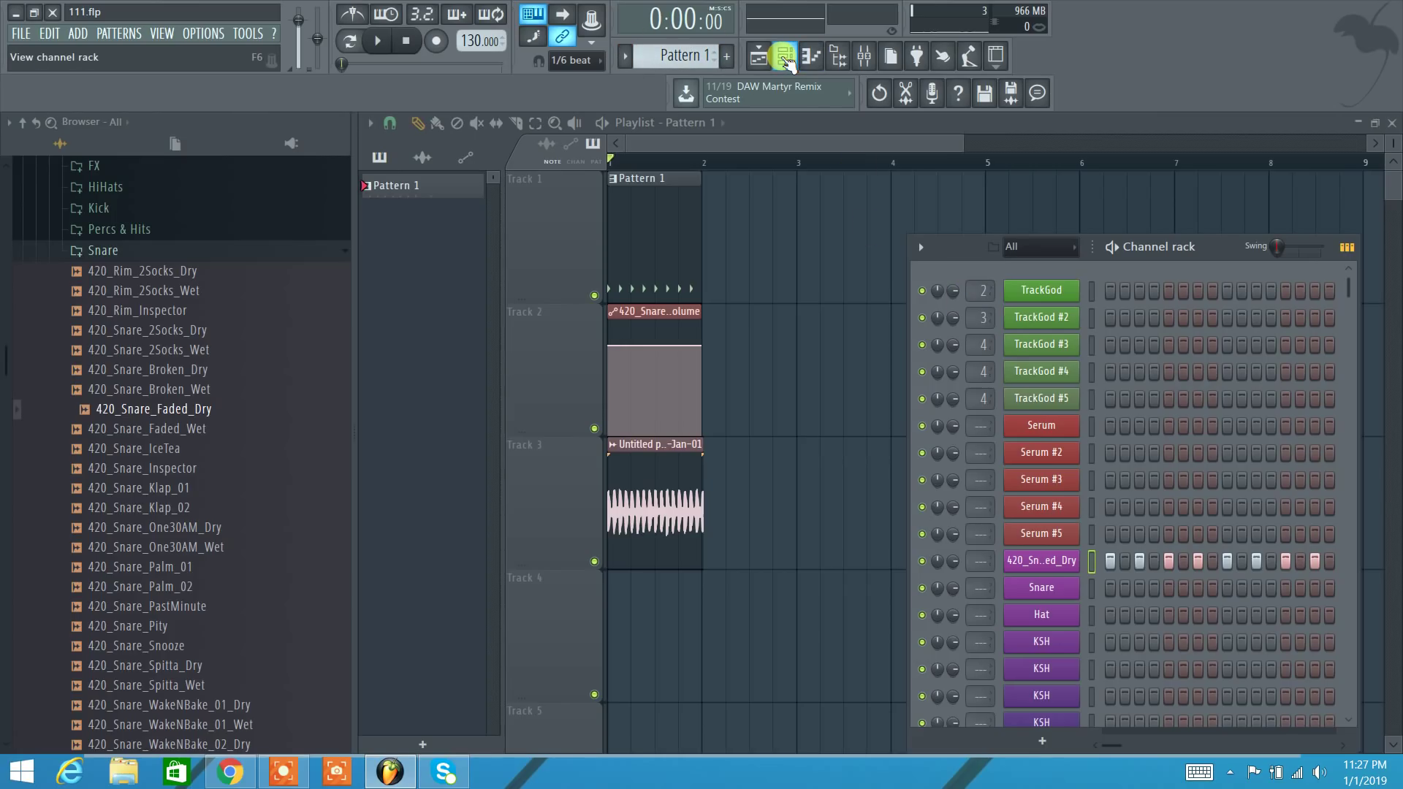
pyautogui.click(787, 60)
pyautogui.click(621, 58)
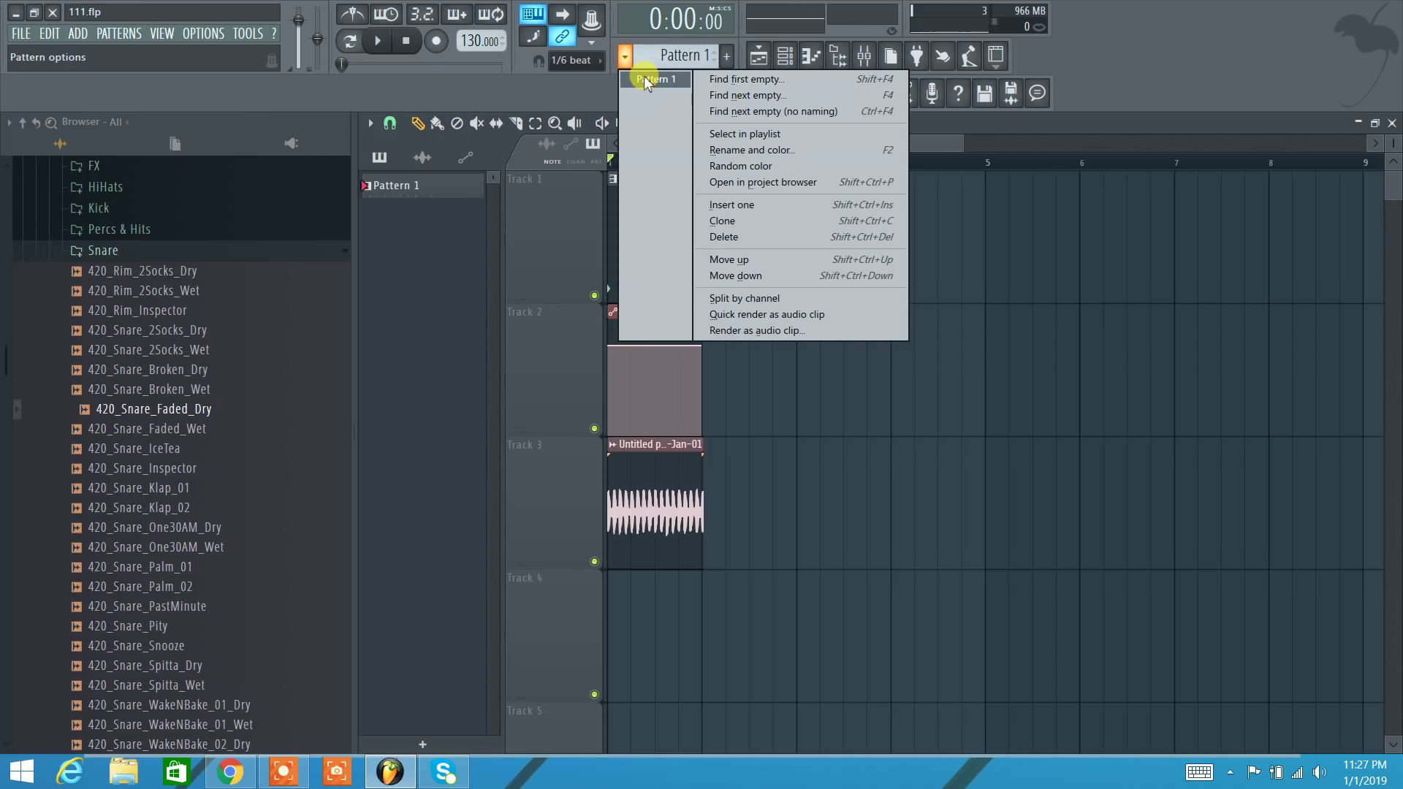
pyautogui.click(645, 79)
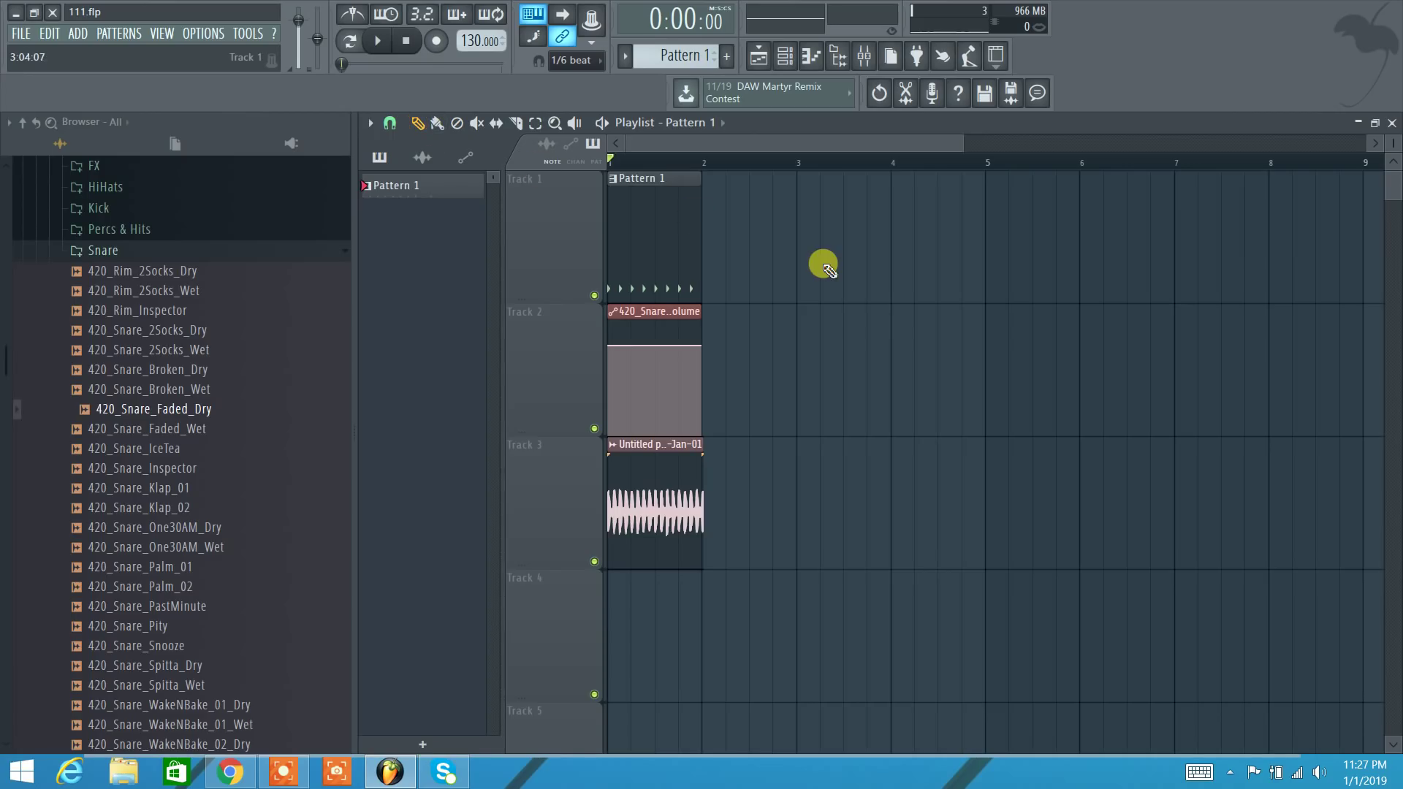
pyautogui.click(790, 261)
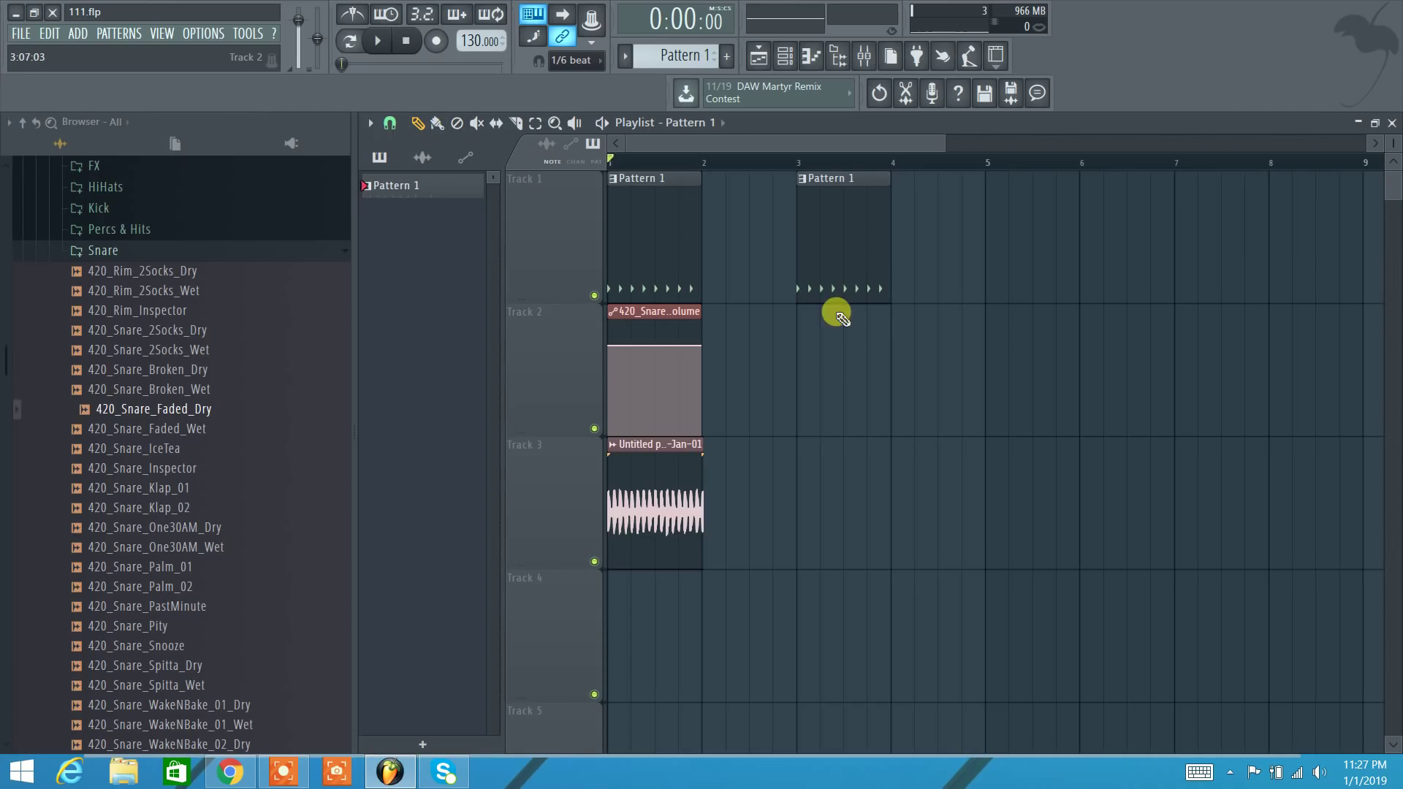
pyautogui.rightClick(841, 225)
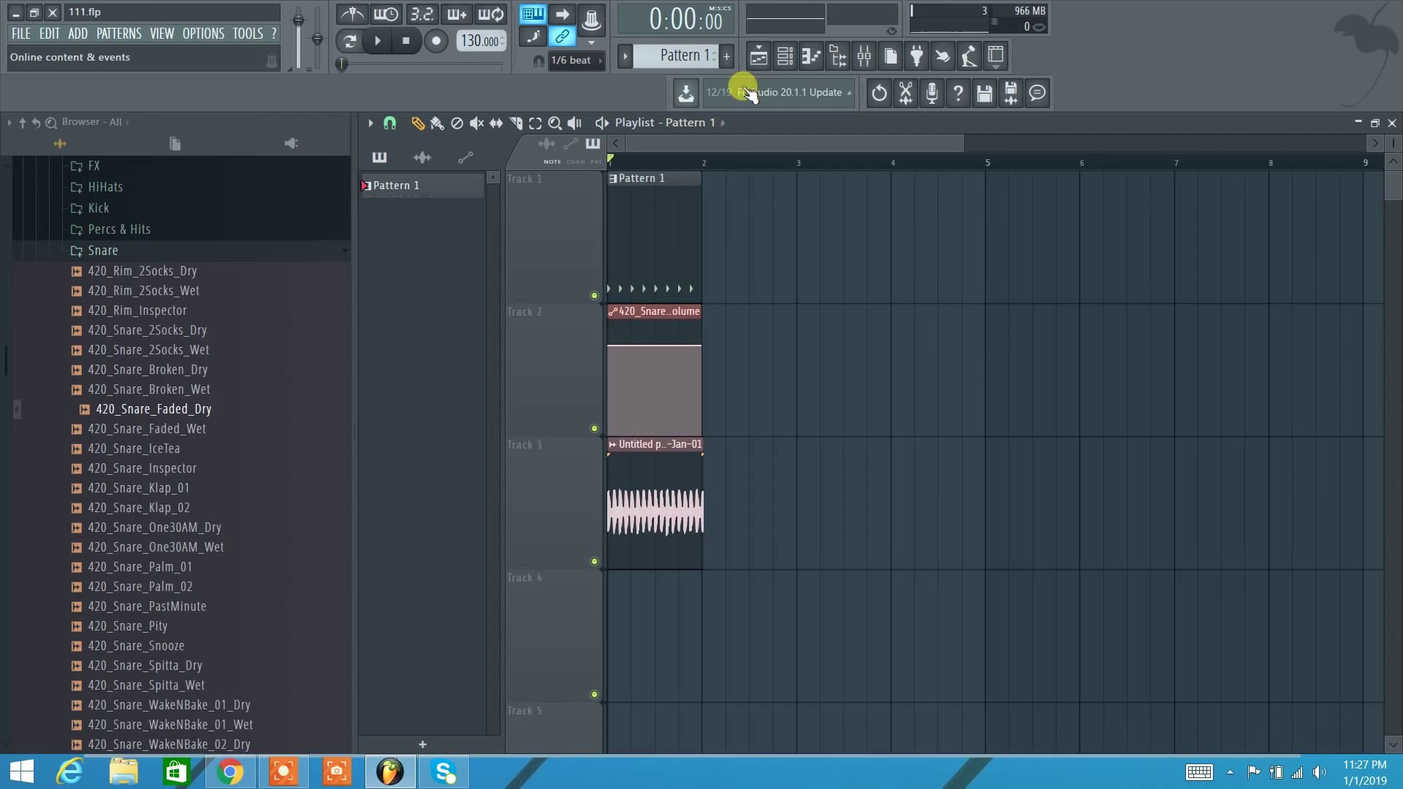
# Step: Show the channel rack and browse the 420_Snare_Faded_Dry channel's Sample, Envelope and Misc pages
pyautogui.click(784, 59)
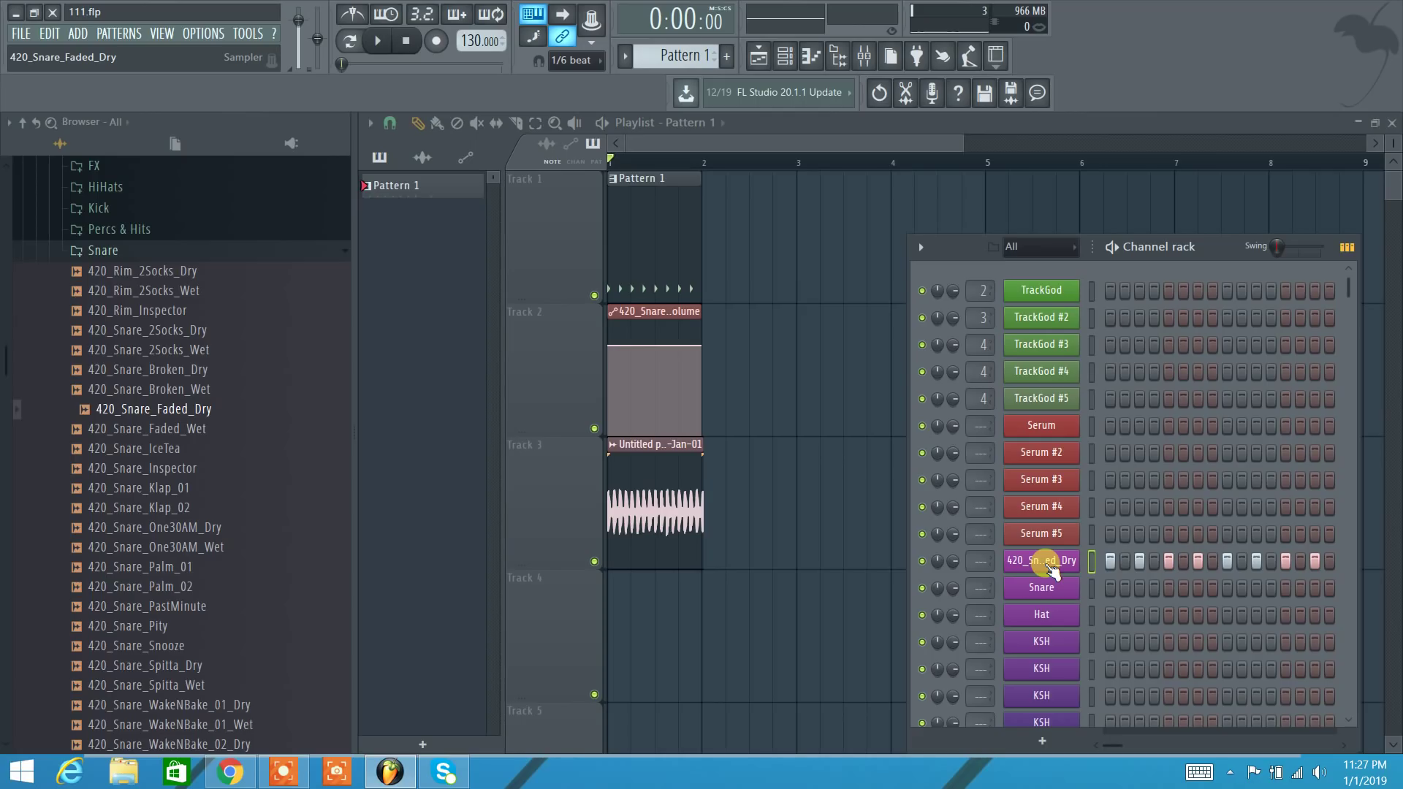
pyautogui.click(1049, 564)
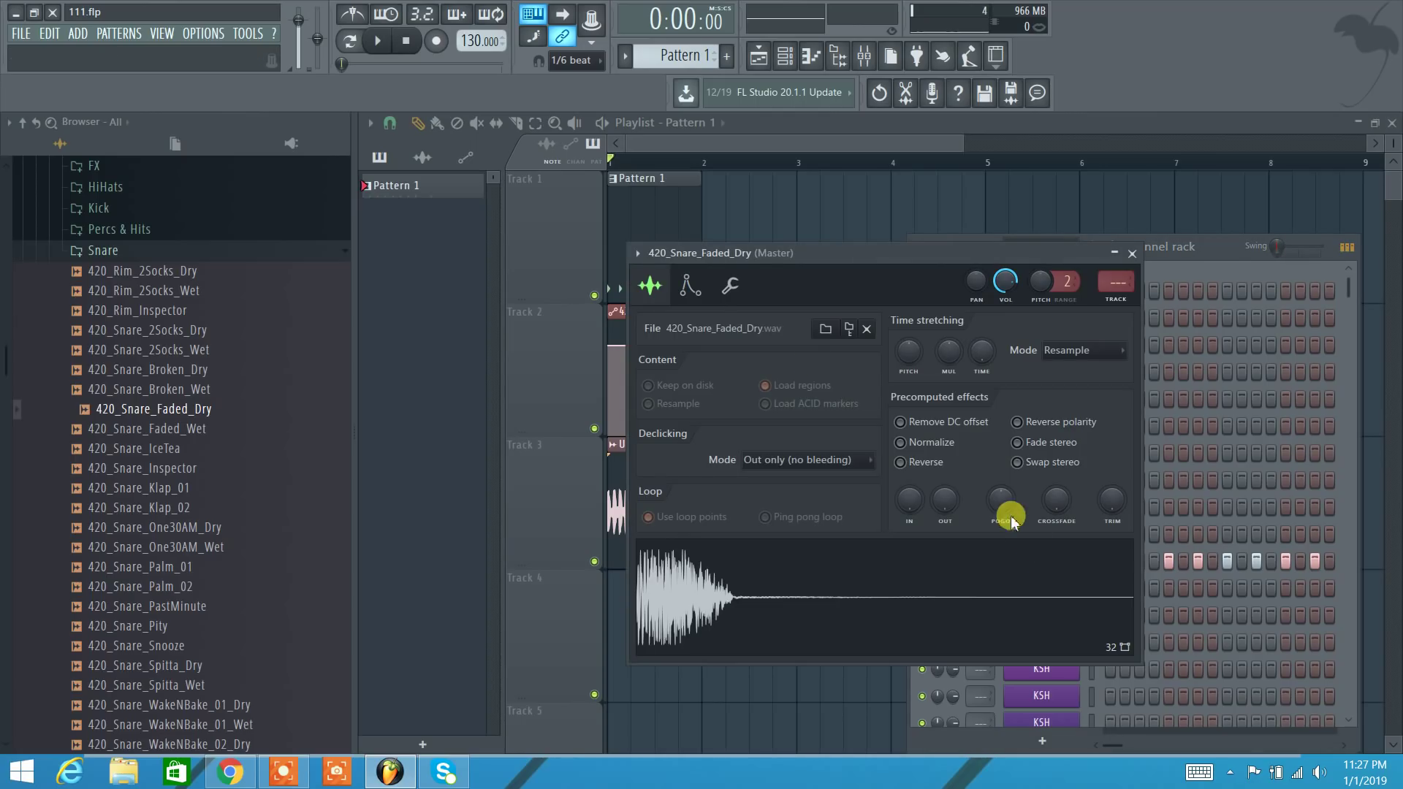
pyautogui.click(687, 286)
pyautogui.click(729, 285)
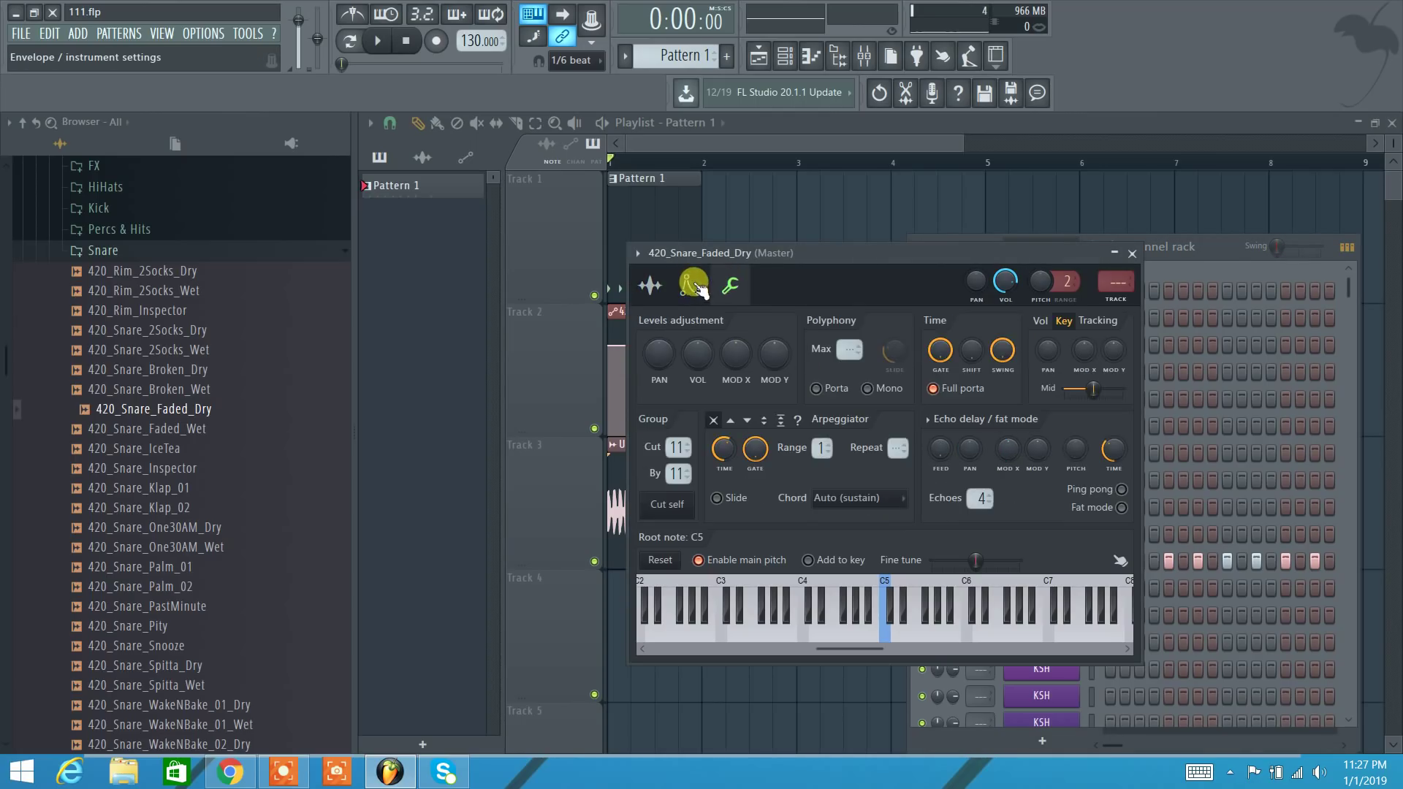
pyautogui.click(690, 284)
pyautogui.click(646, 285)
pyautogui.click(690, 284)
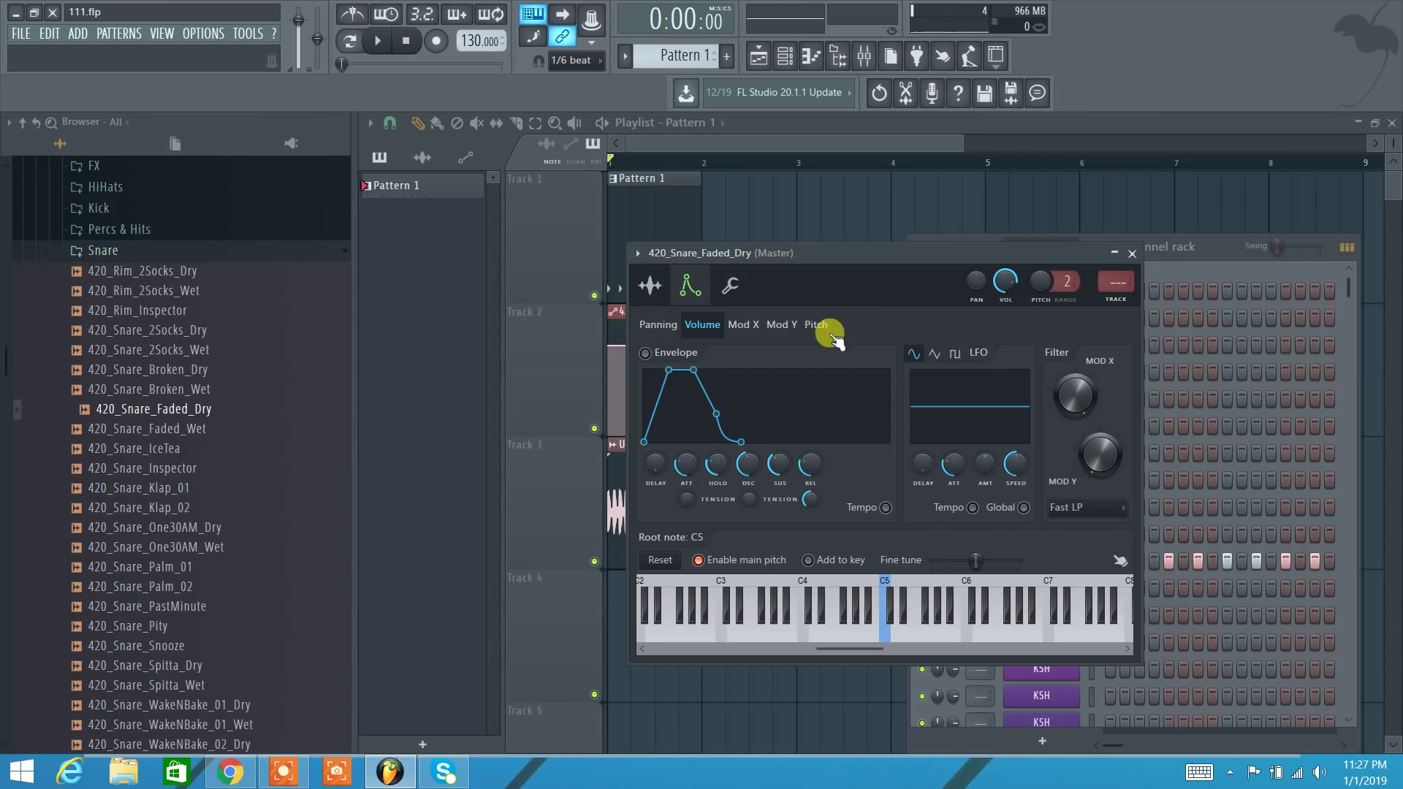
pyautogui.click(733, 286)
pyautogui.click(690, 285)
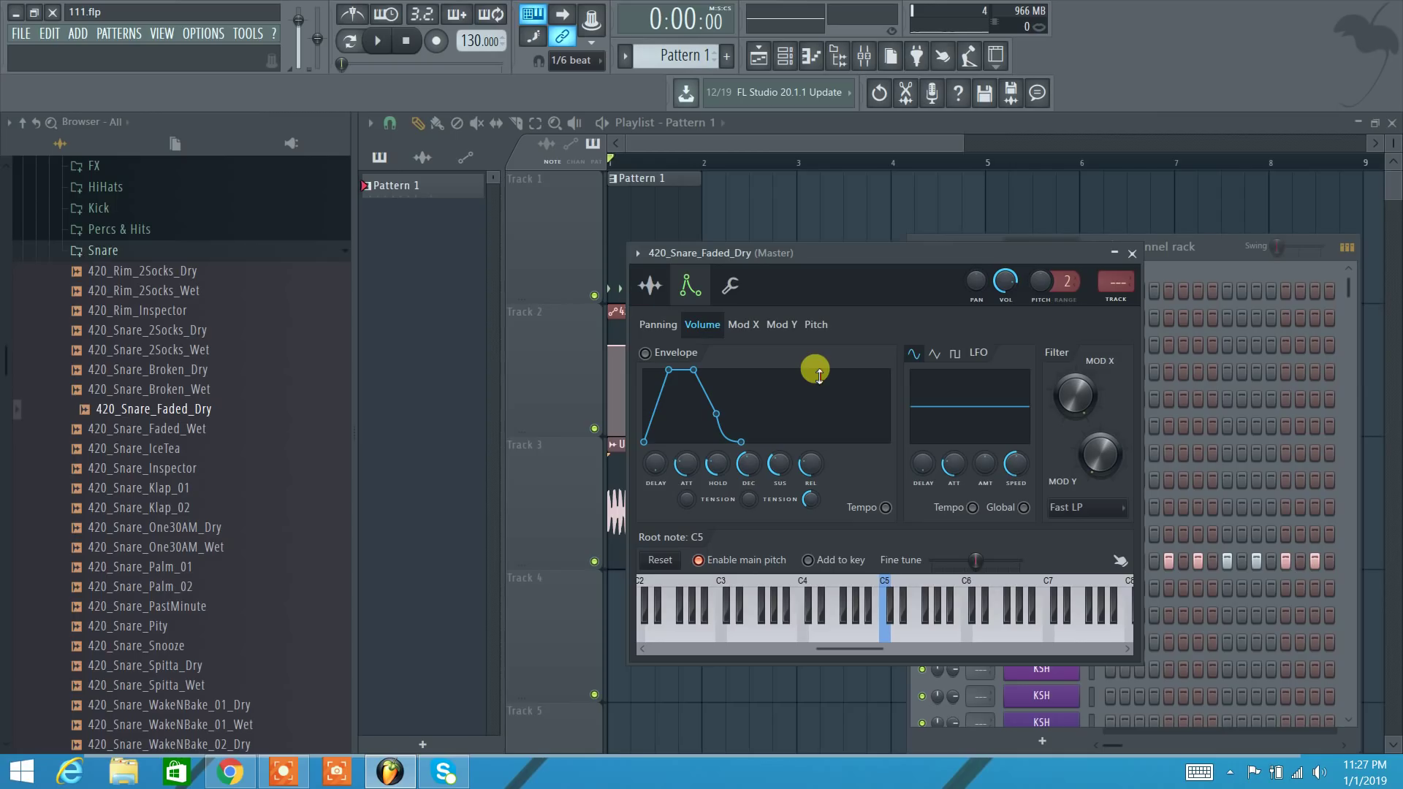
pyautogui.click(649, 284)
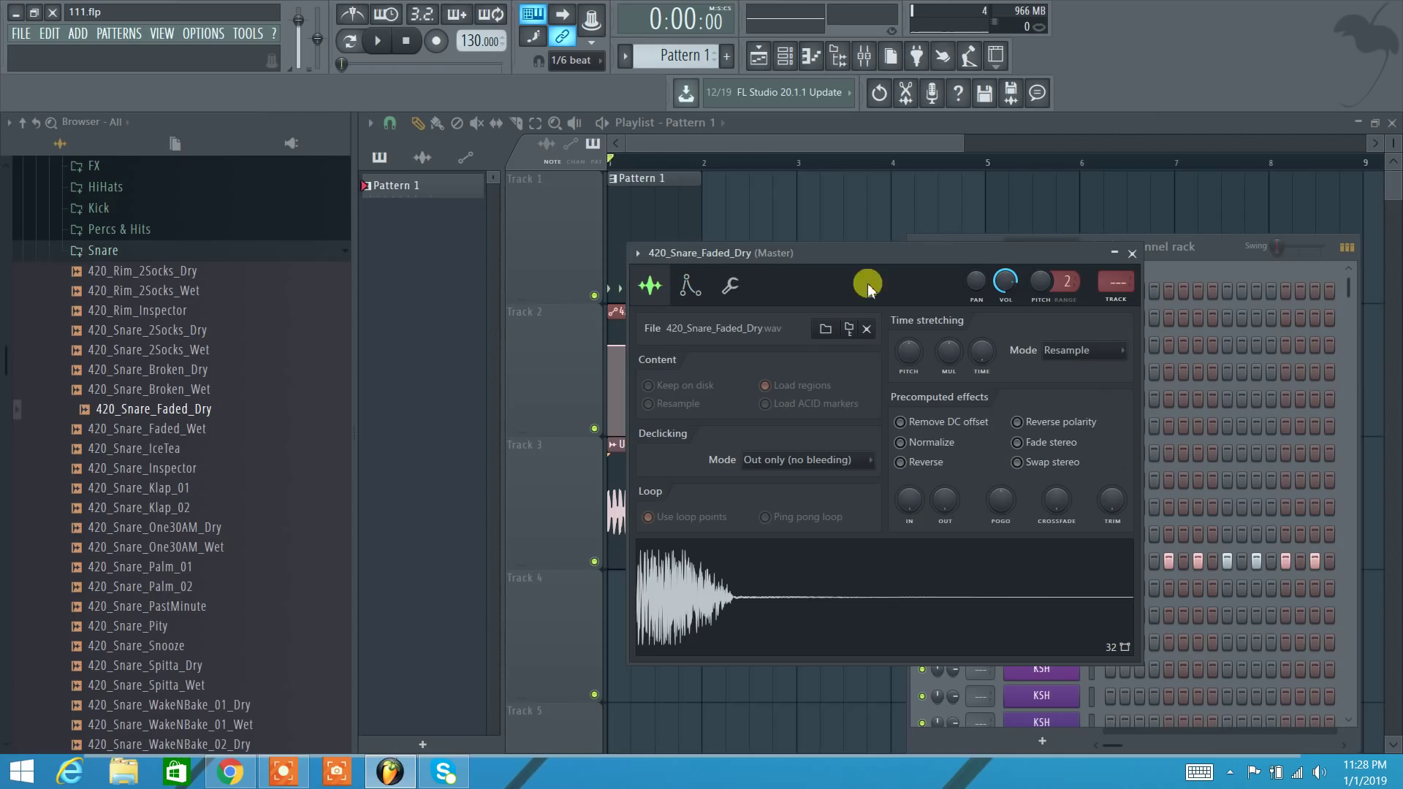
# Step: View the snare's VOL knob options without changes, then close its settings window
pyautogui.rightClick(1004, 284)
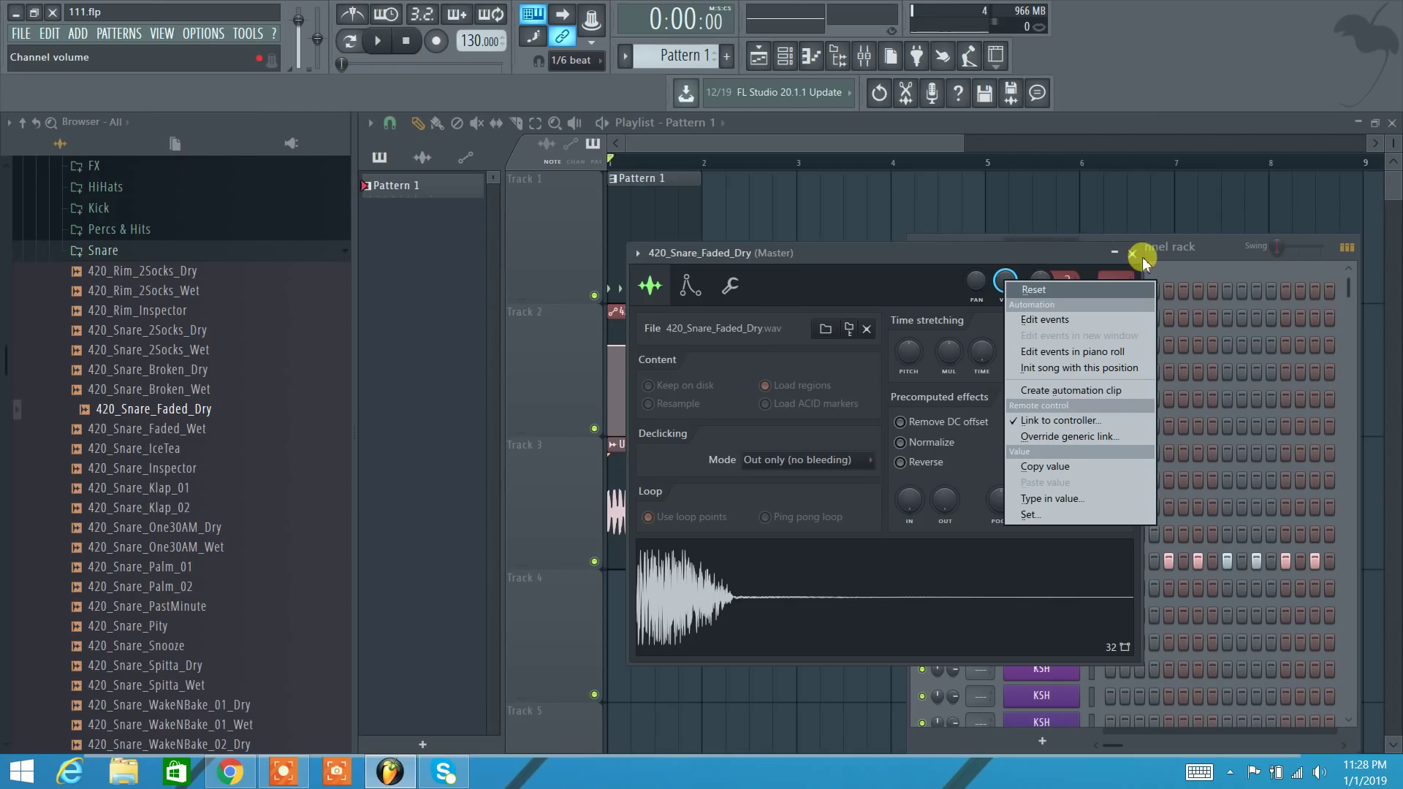
pyautogui.click(910, 255)
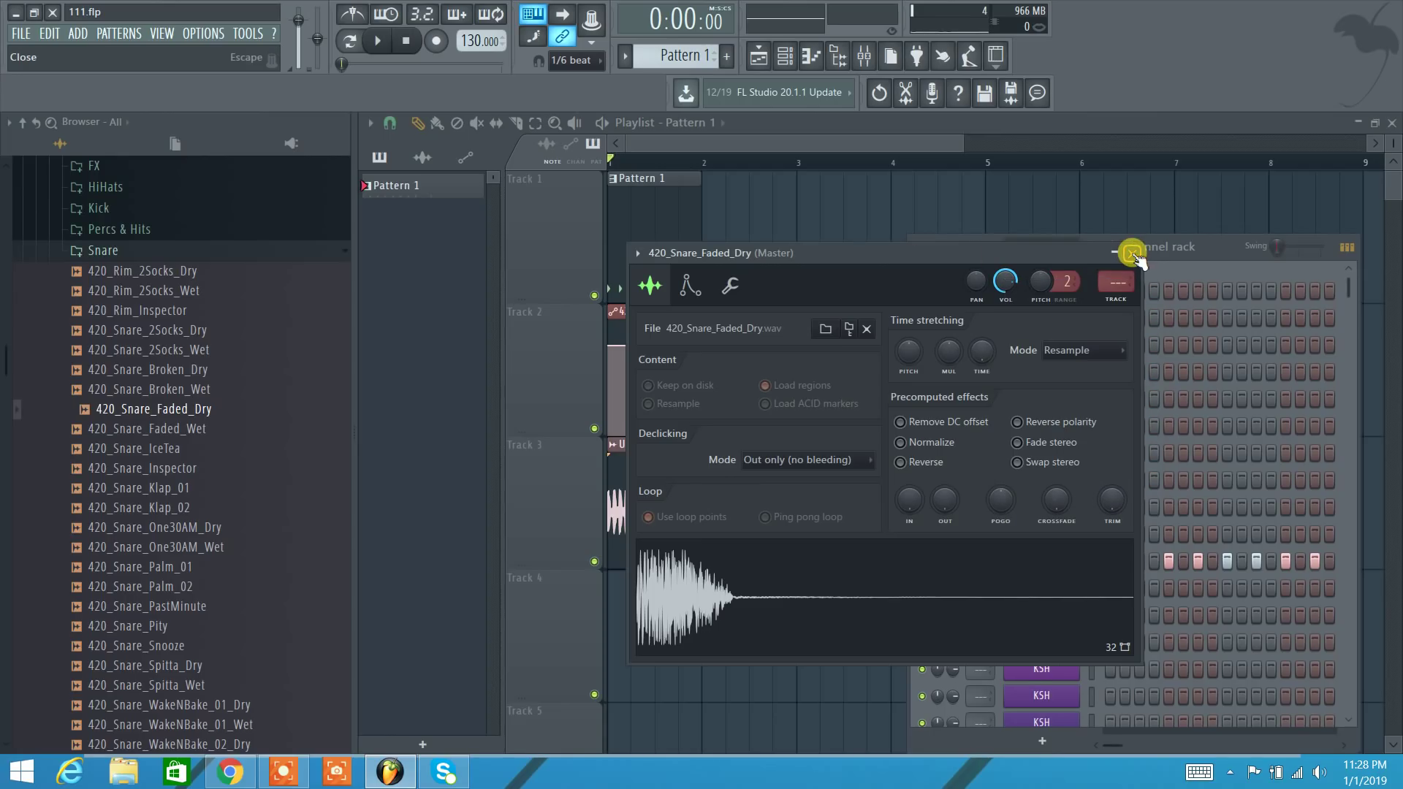
pyautogui.click(1132, 253)
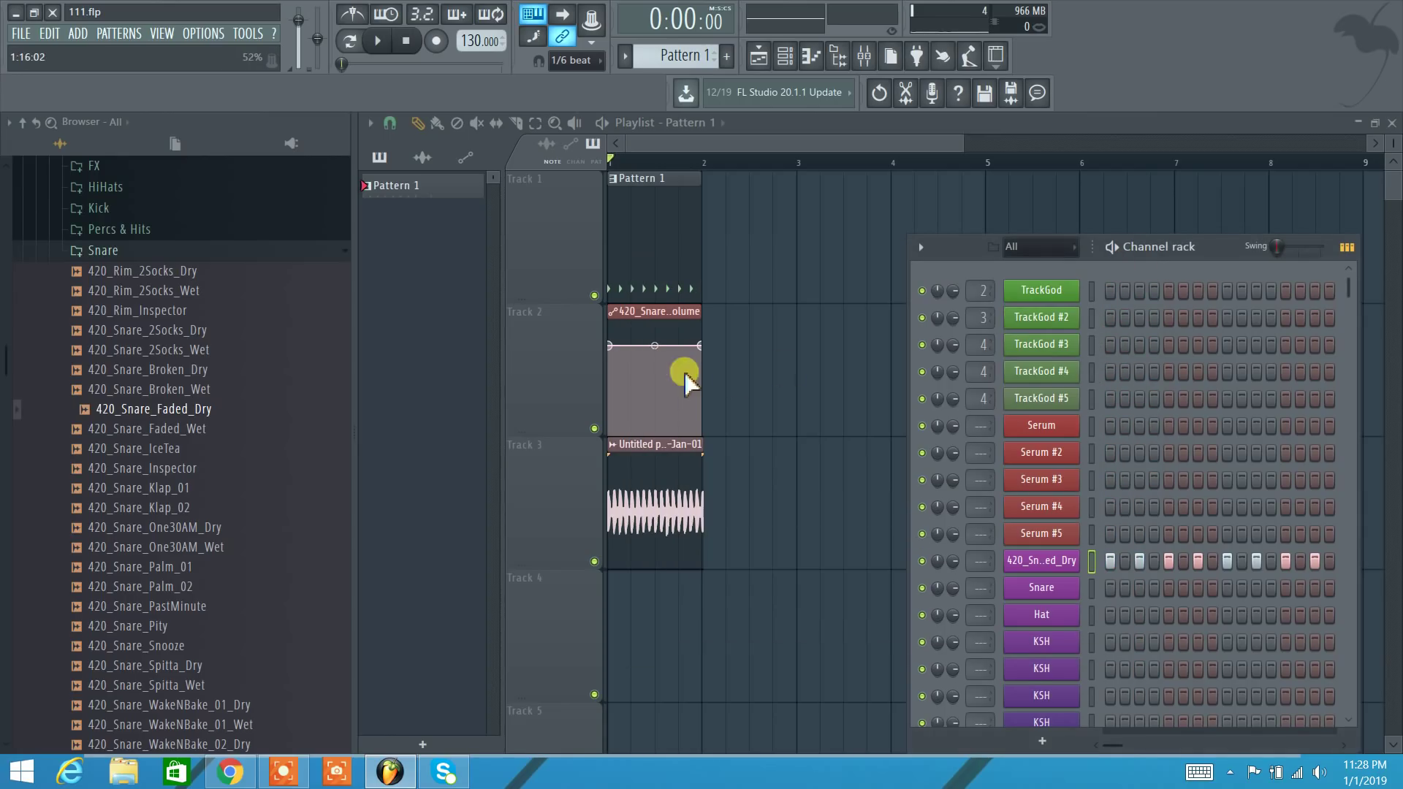
# Step: Hide the channel rack, then open and close the Mixer
pyautogui.click(784, 60)
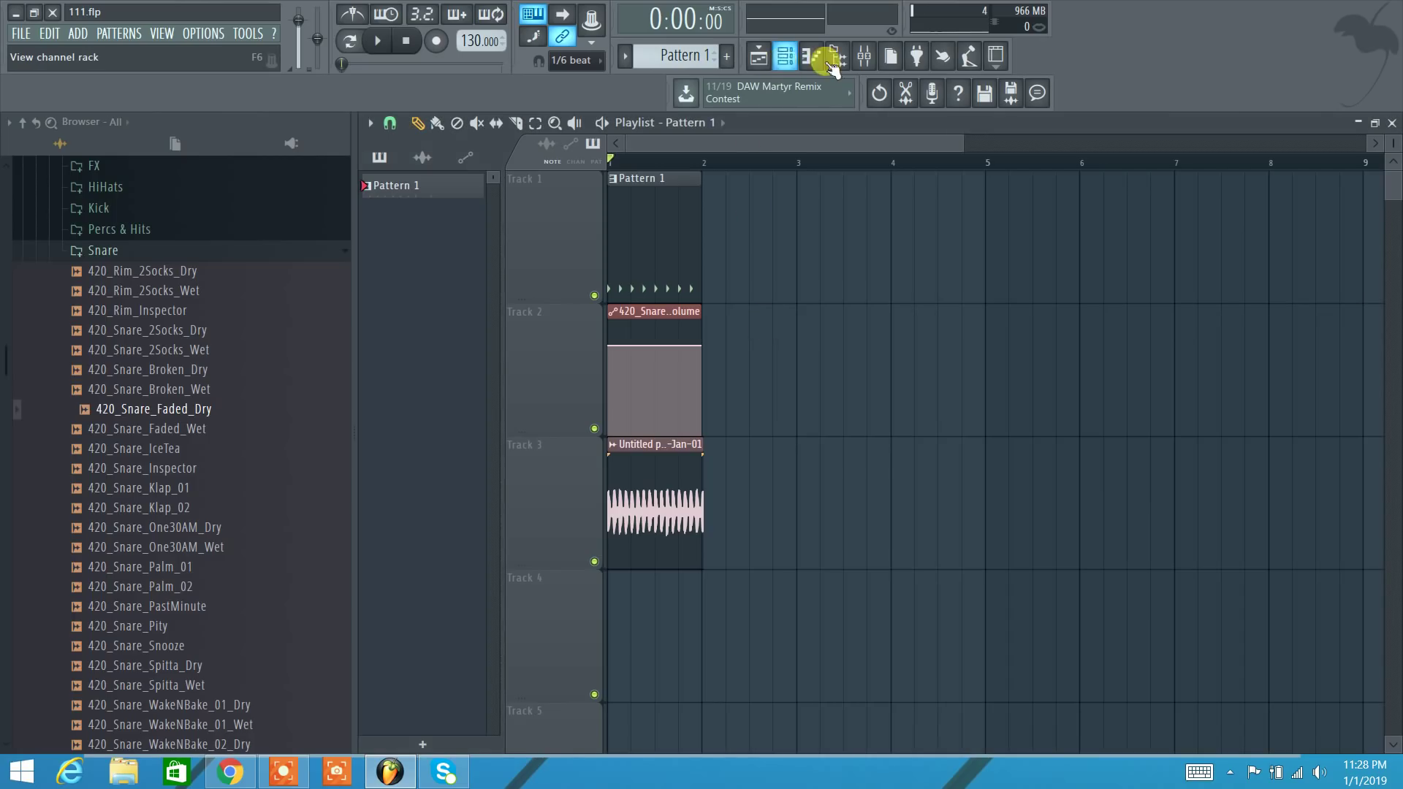
pyautogui.click(868, 58)
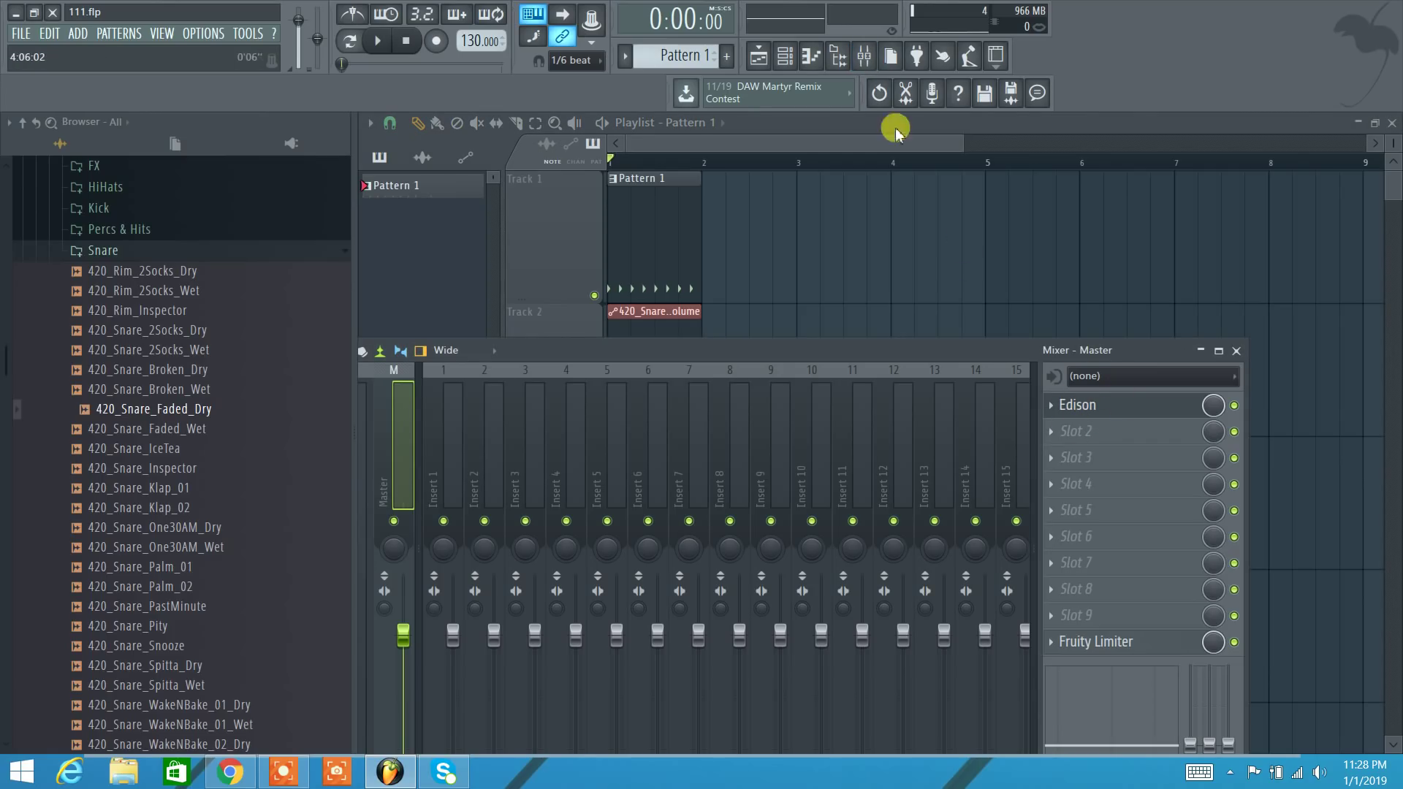
pyautogui.click(865, 67)
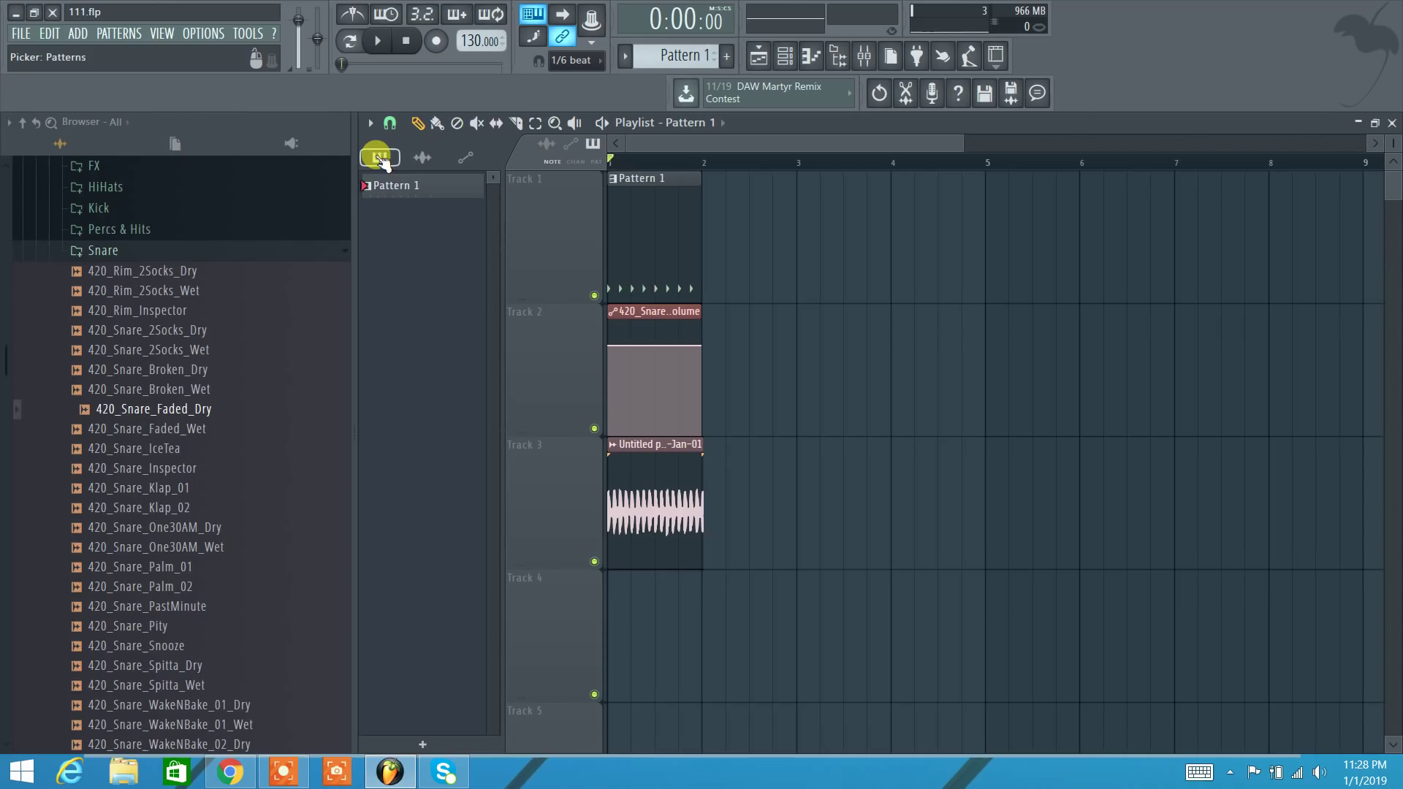
pyautogui.click(421, 158)
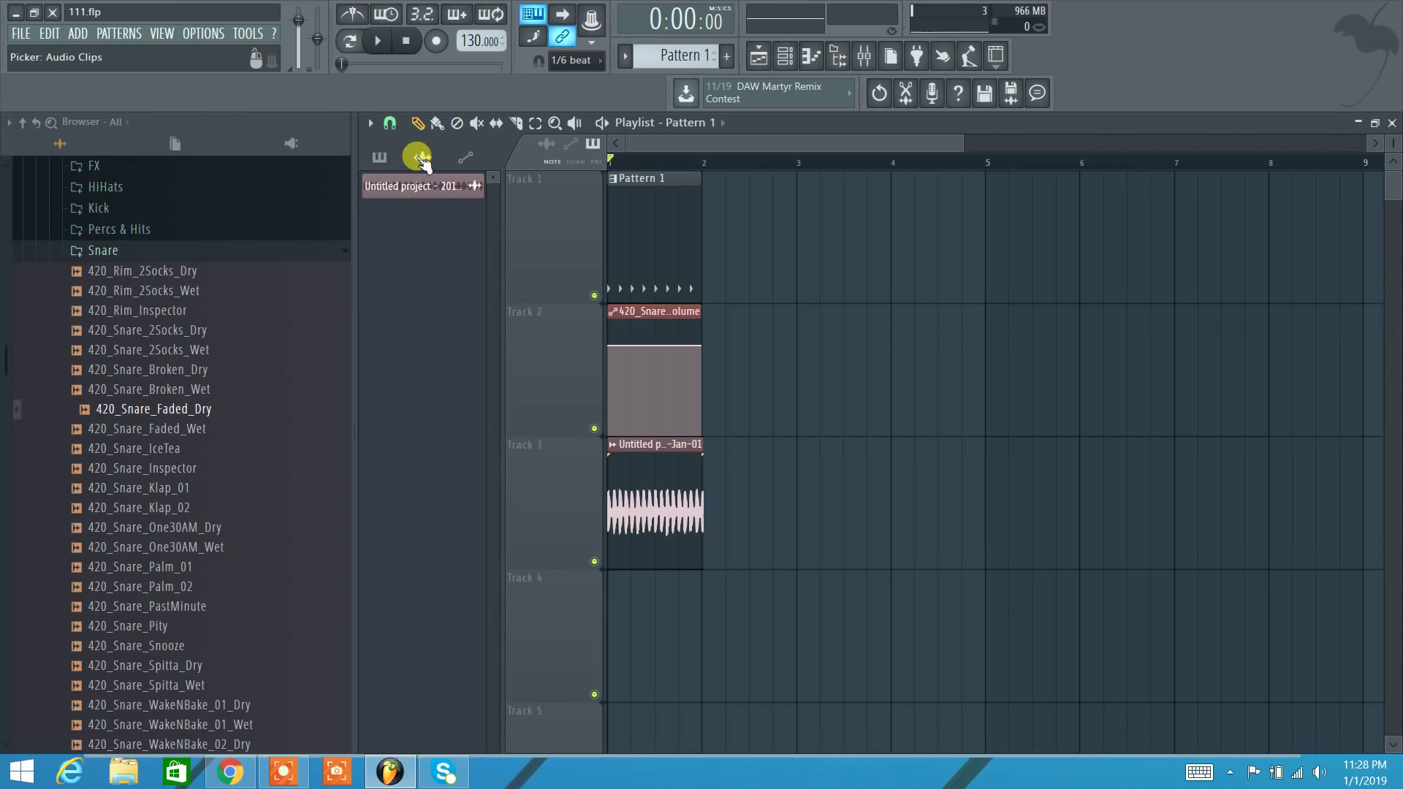
pyautogui.click(463, 160)
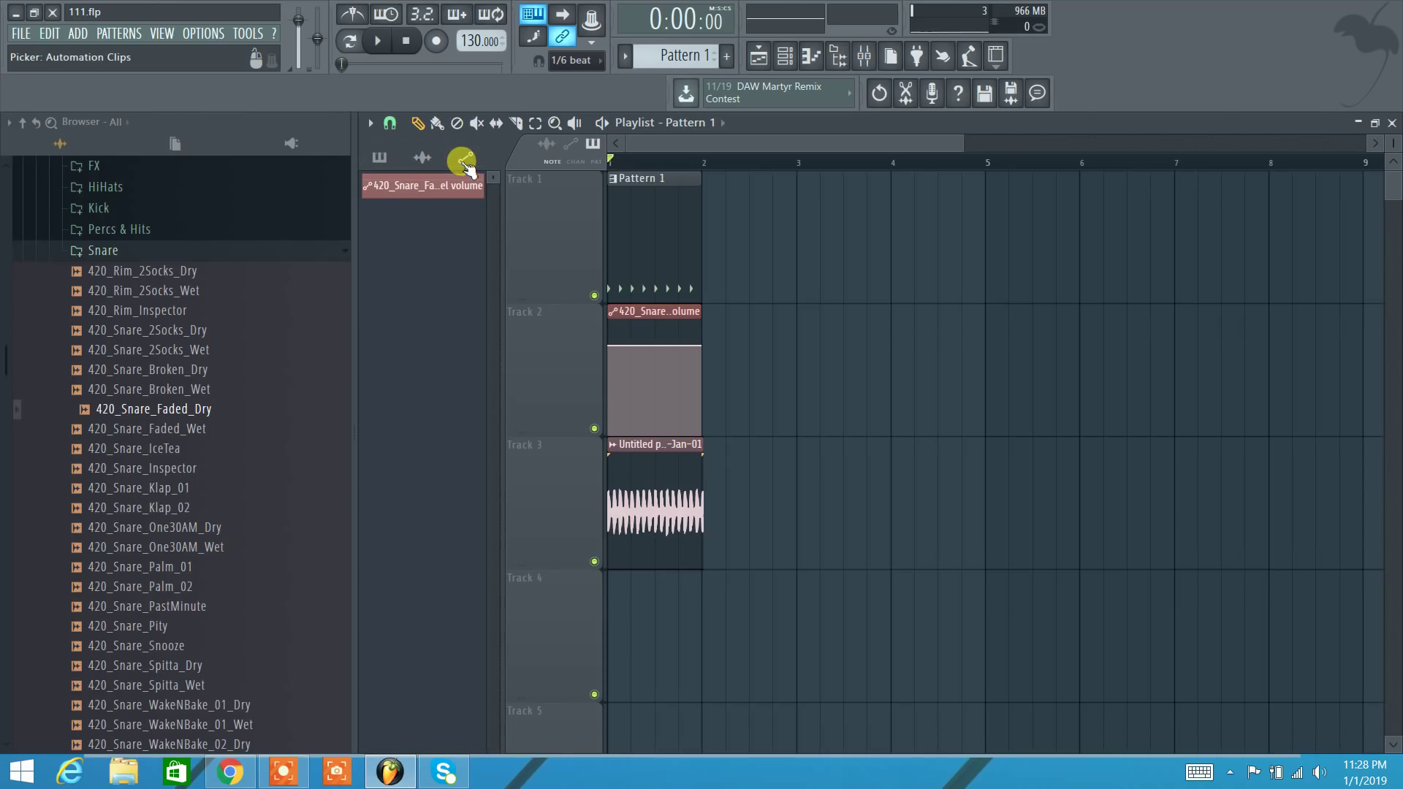
pyautogui.click(420, 158)
pyautogui.click(379, 158)
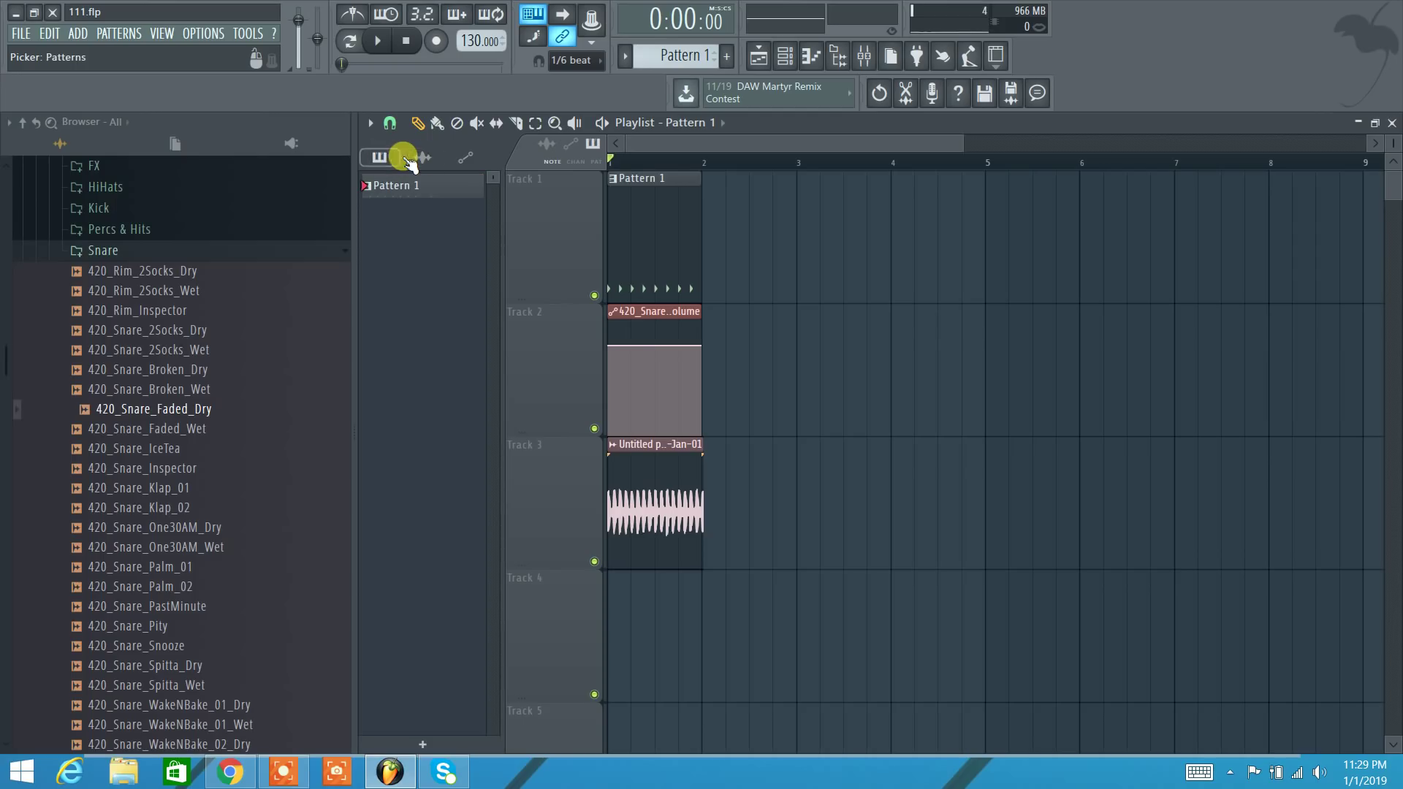
pyautogui.click(422, 158)
pyautogui.click(463, 158)
pyautogui.click(422, 158)
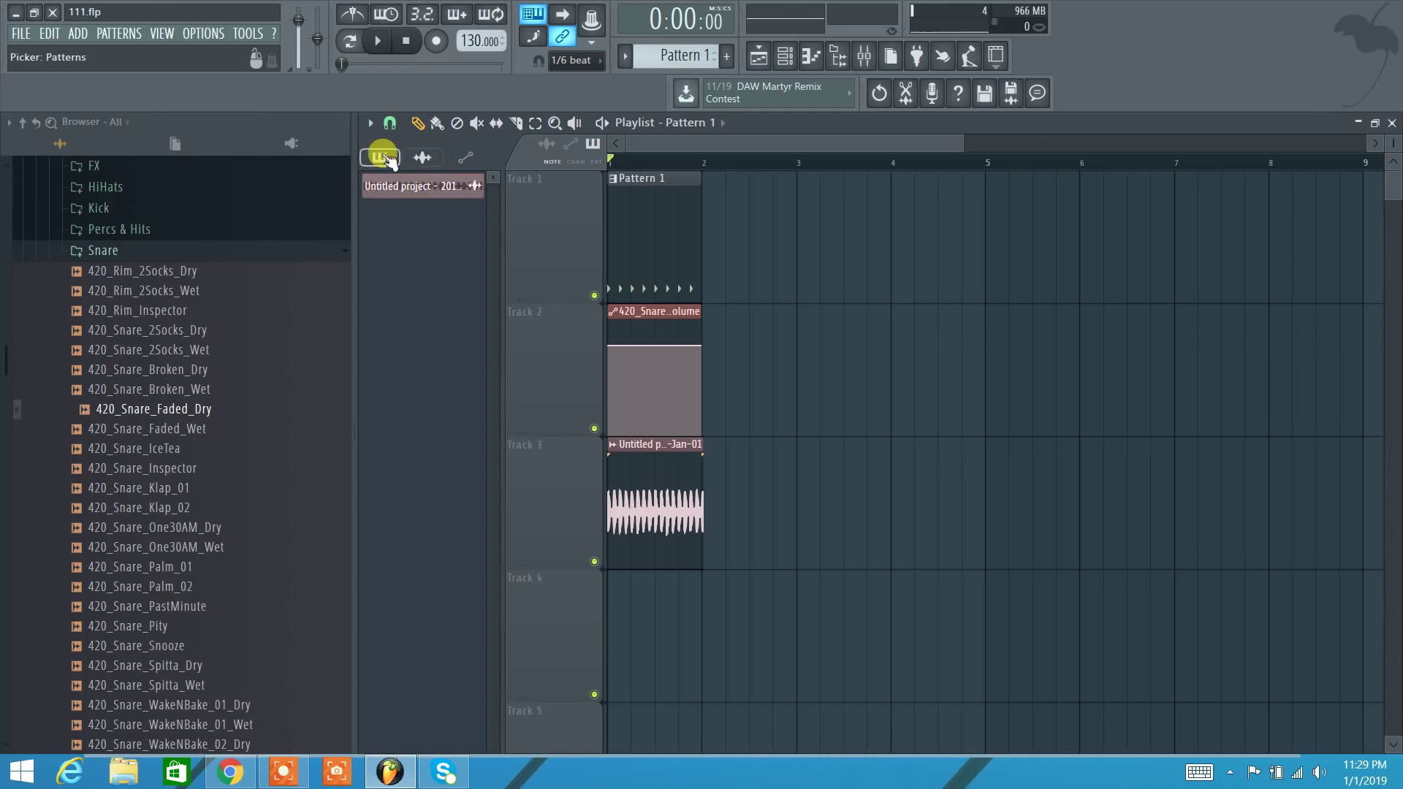
pyautogui.click(379, 158)
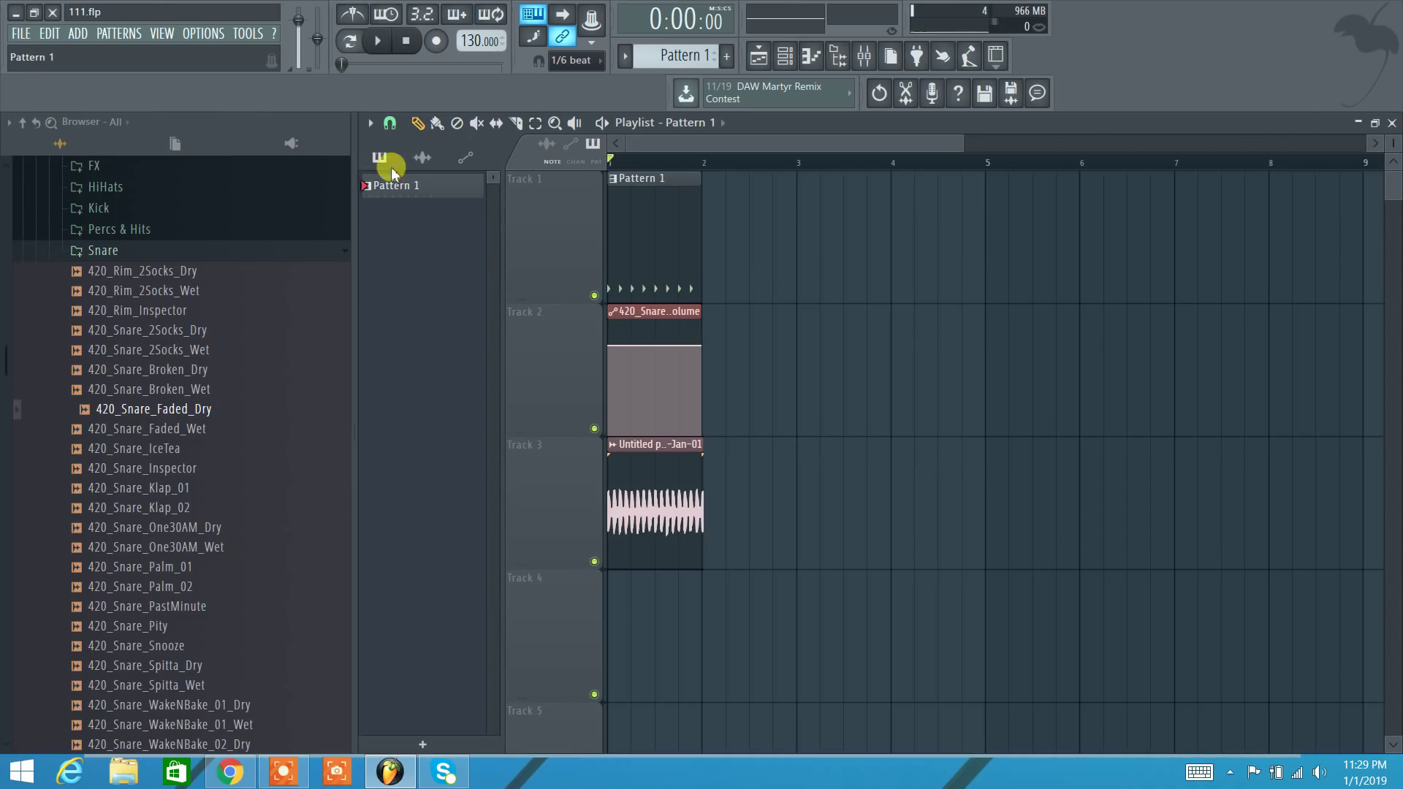
pyautogui.click(370, 124)
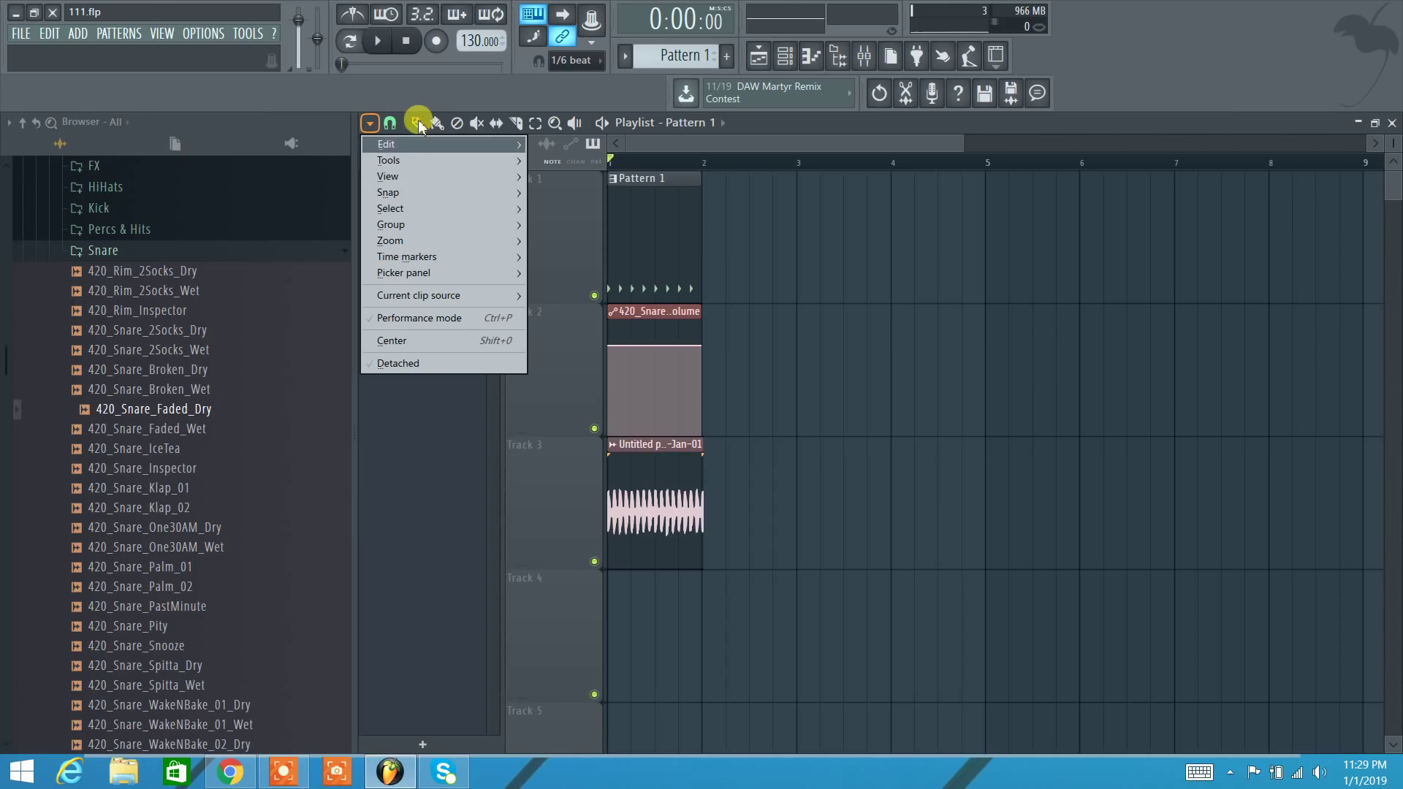
pyautogui.moveTo(409, 144)
pyautogui.click(415, 91)
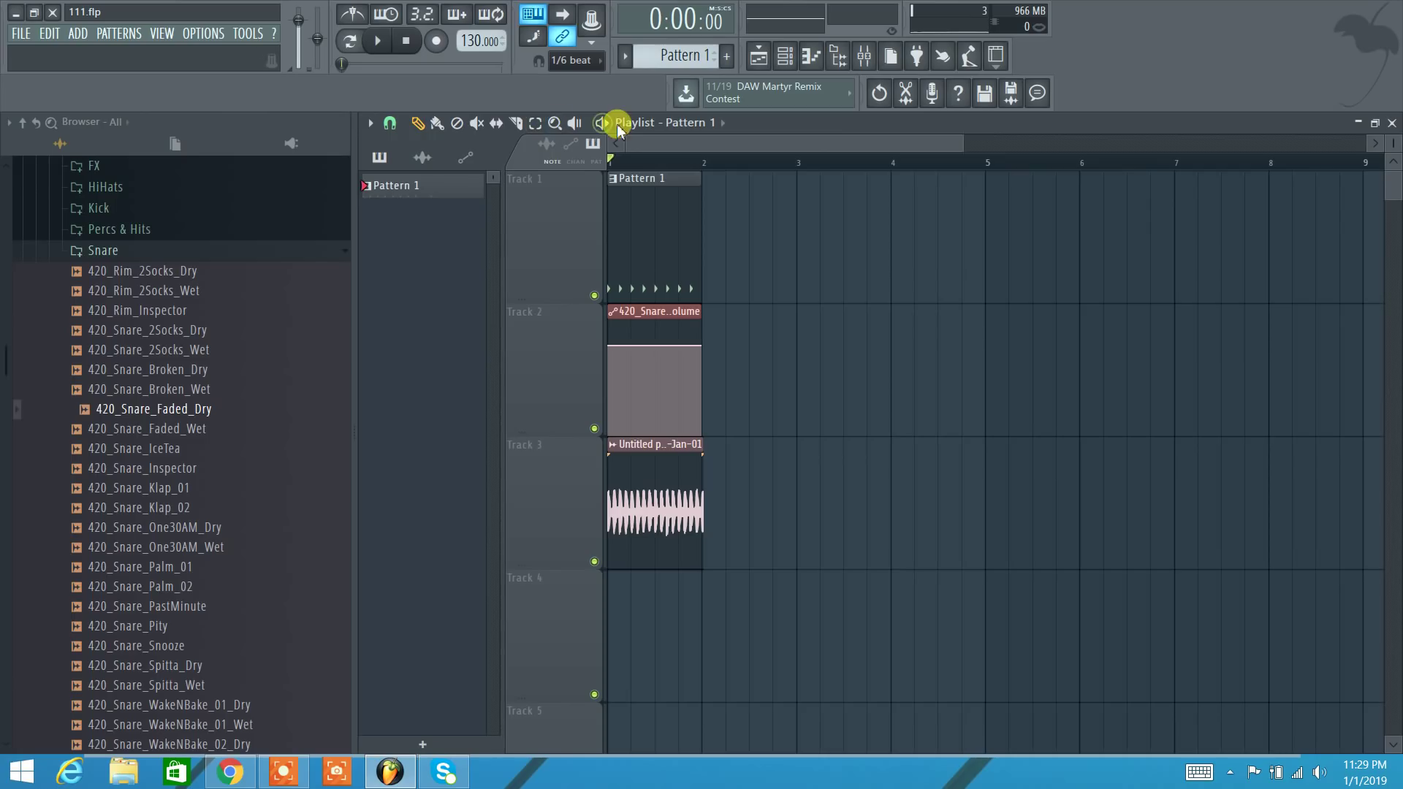
pyautogui.click(371, 122)
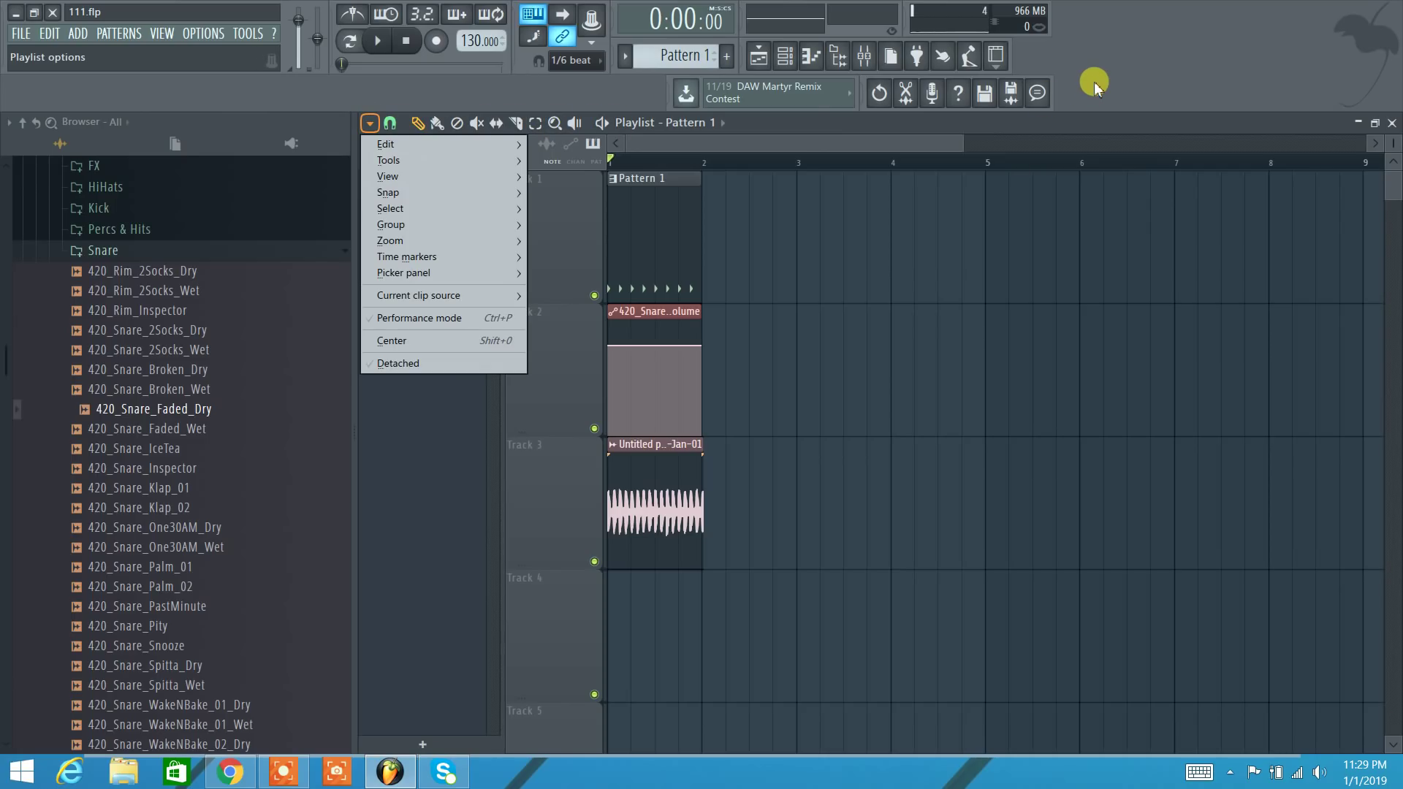
pyautogui.moveTo(470, 146)
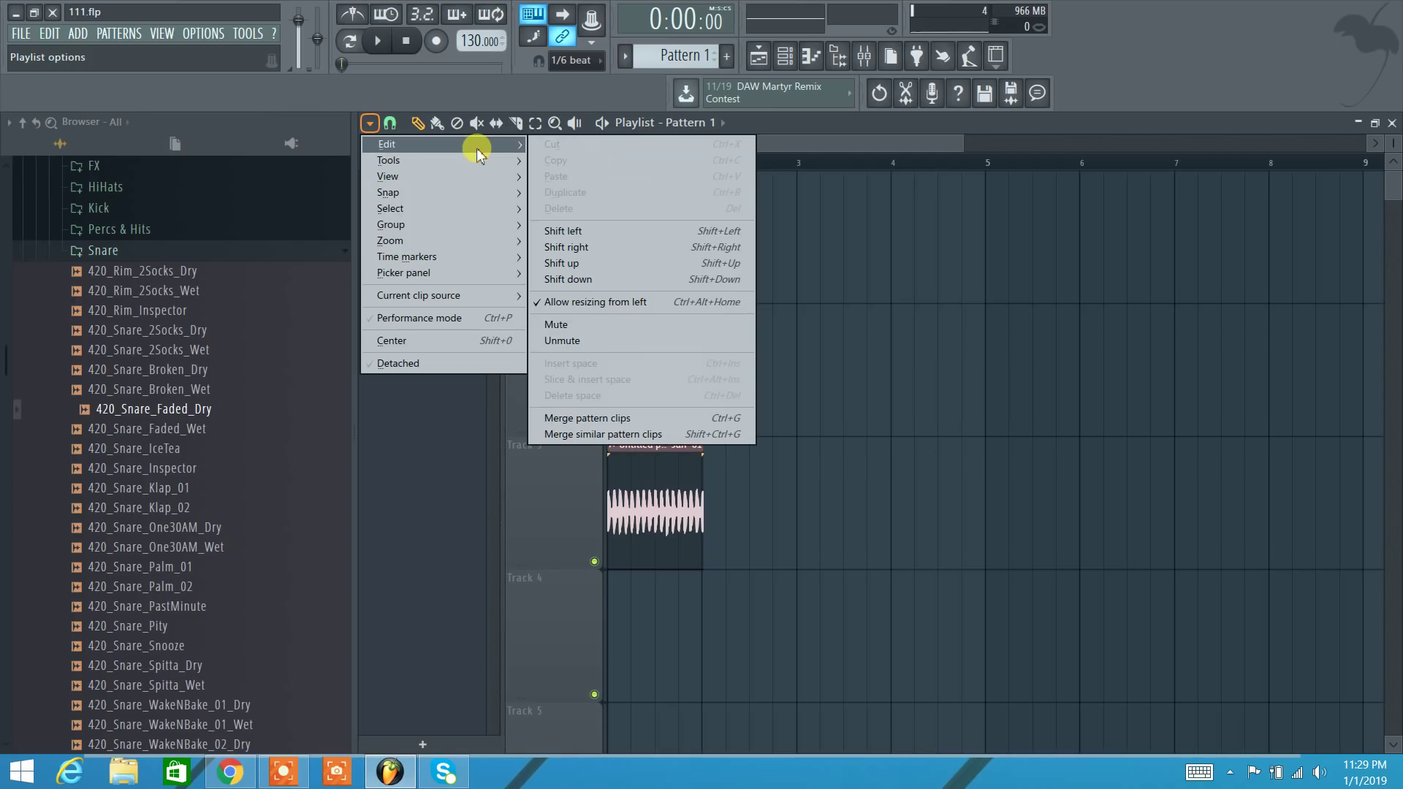
pyautogui.click(1168, 63)
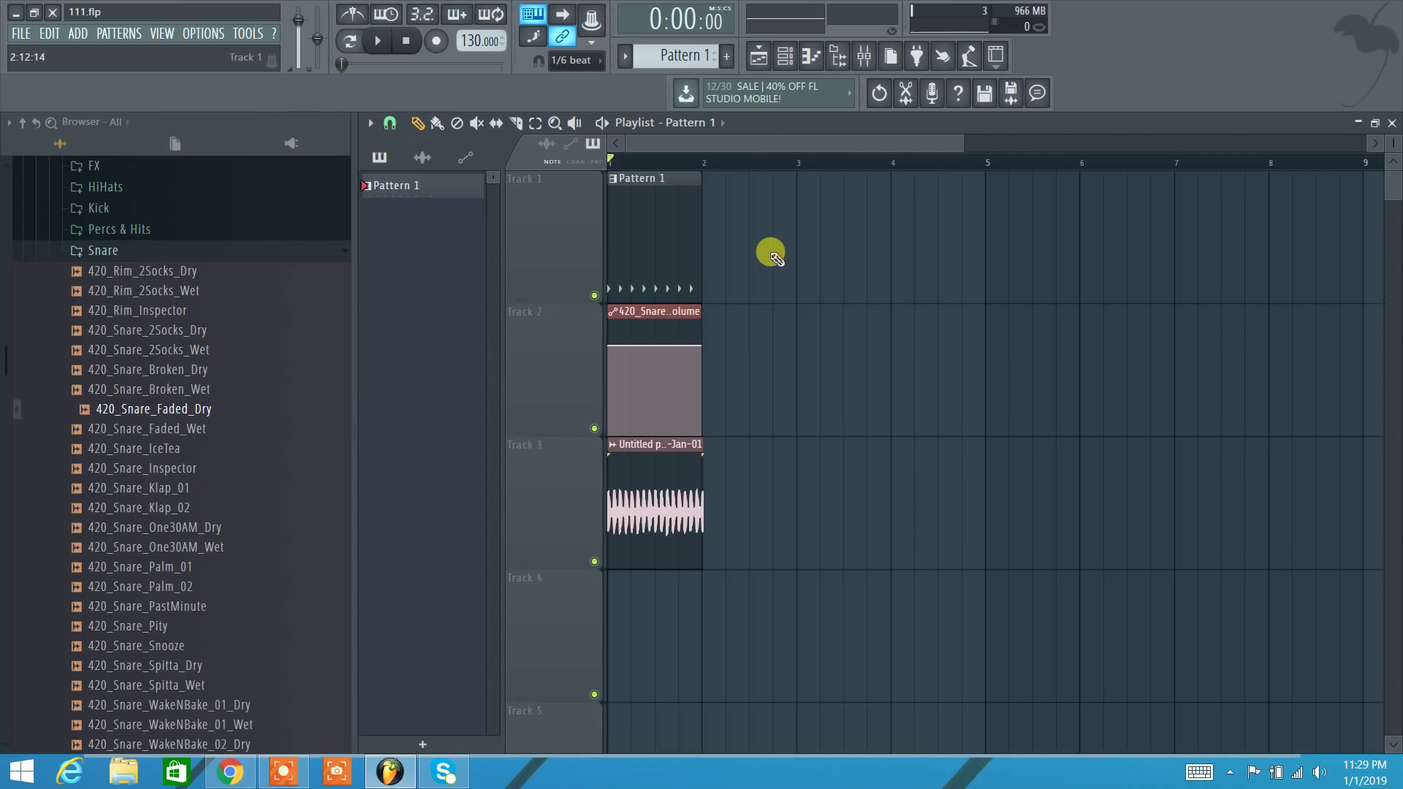
pyautogui.moveTo(771, 254); pyautogui.dragTo(661, 223)
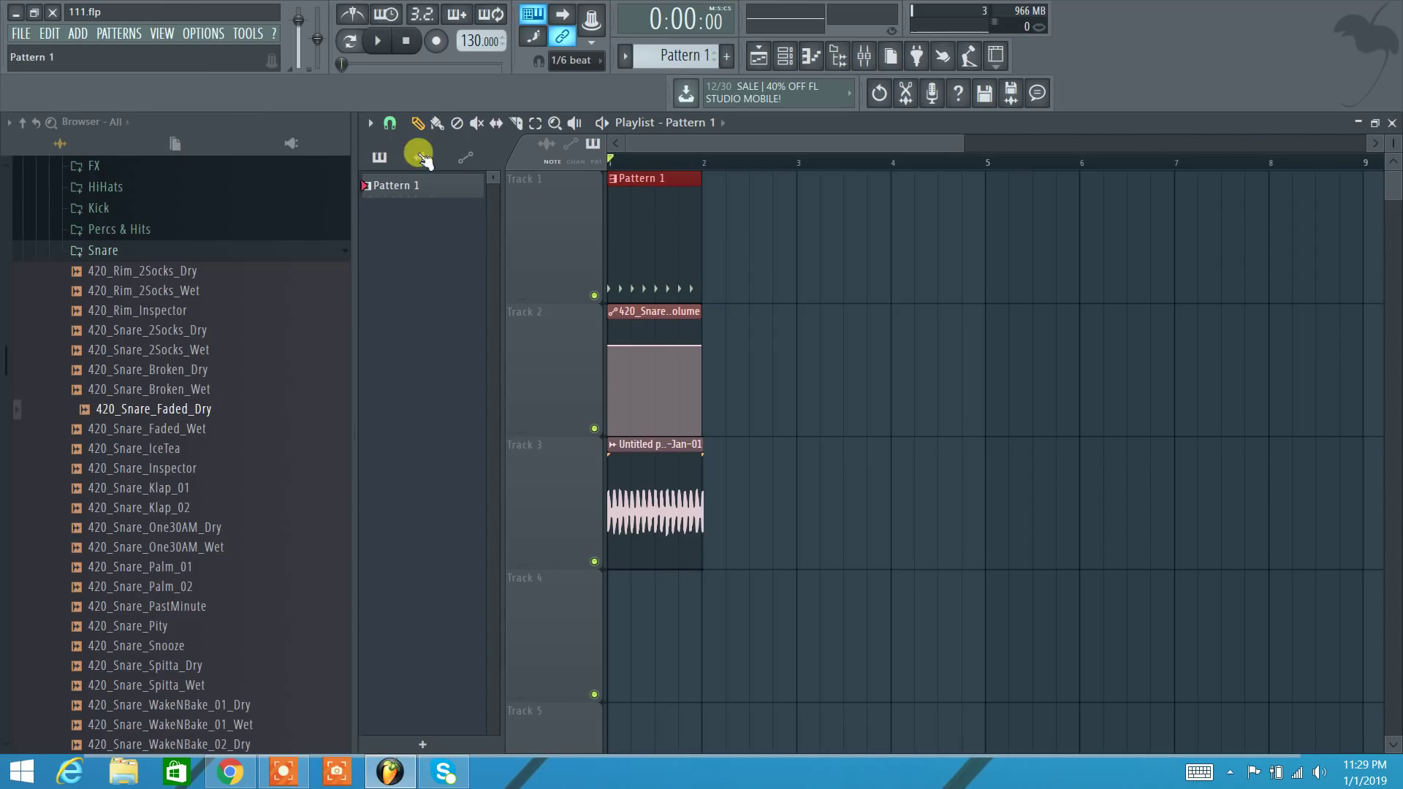
pyautogui.click(371, 123)
pyautogui.moveTo(387, 146)
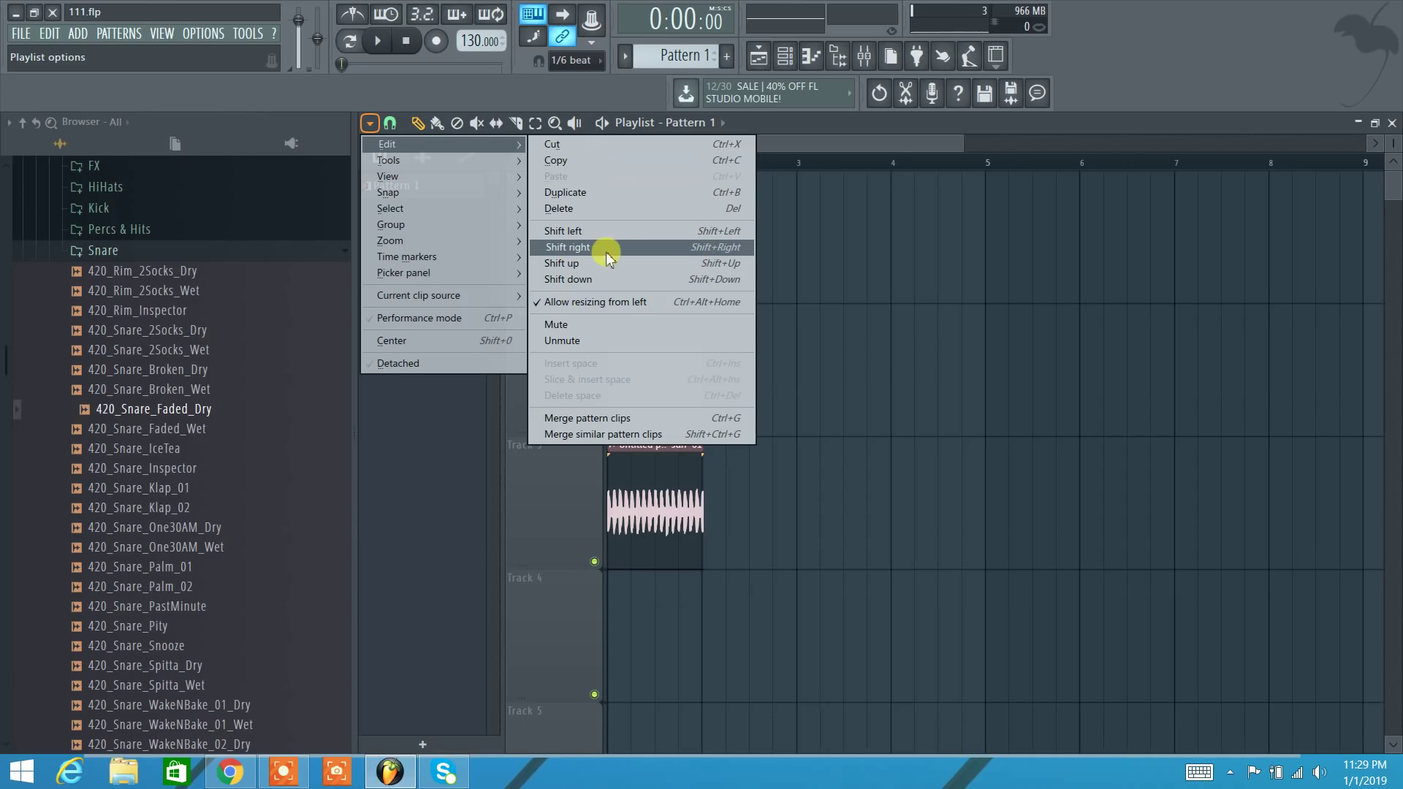
pyautogui.click(1087, 47)
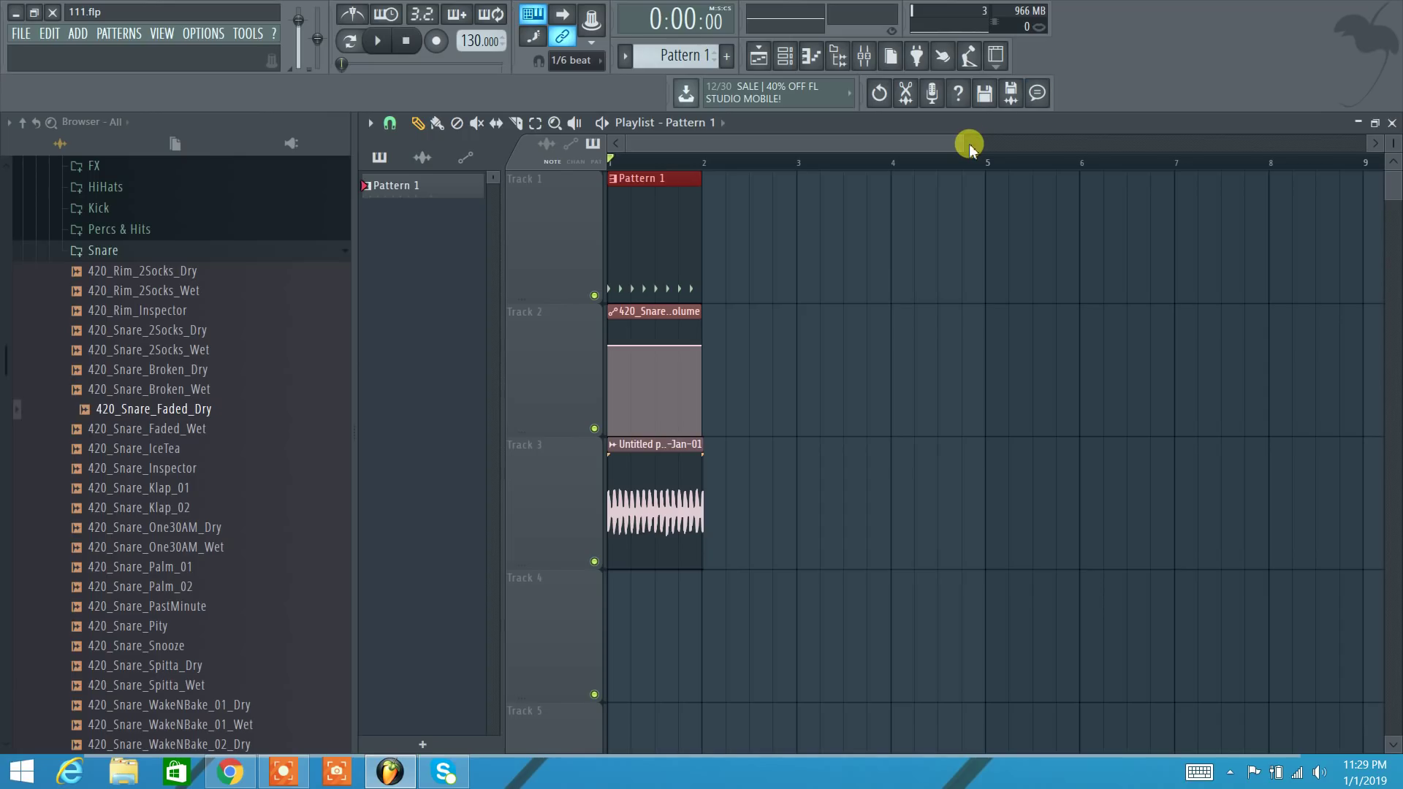
pyautogui.hotkey('shift', 'Right')
pyautogui.hotkey('shift', 'Right')
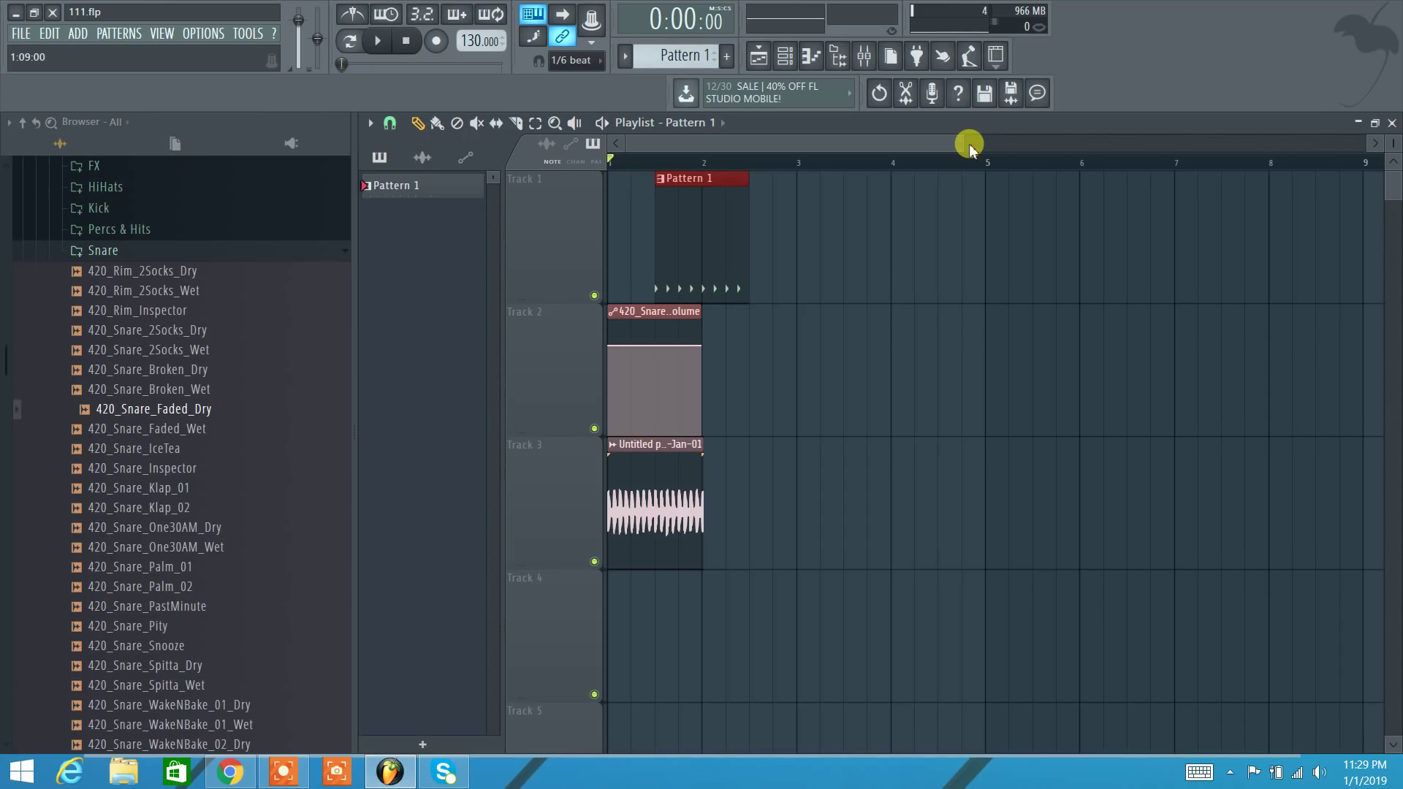
pyautogui.hotkey('shift', 'Left')
pyautogui.hotkey('shift', 'Left')
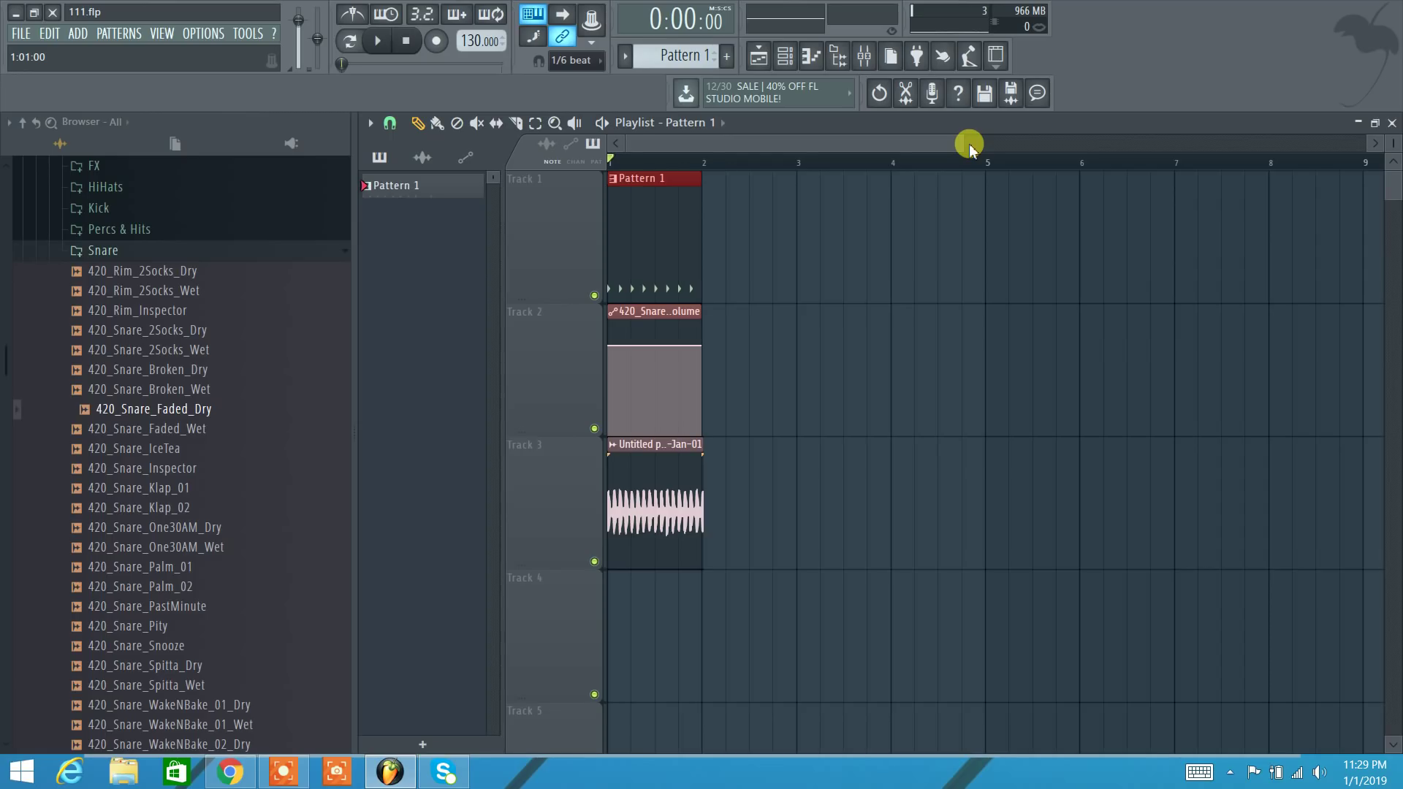
pyautogui.hotkey('shift', 'Right')
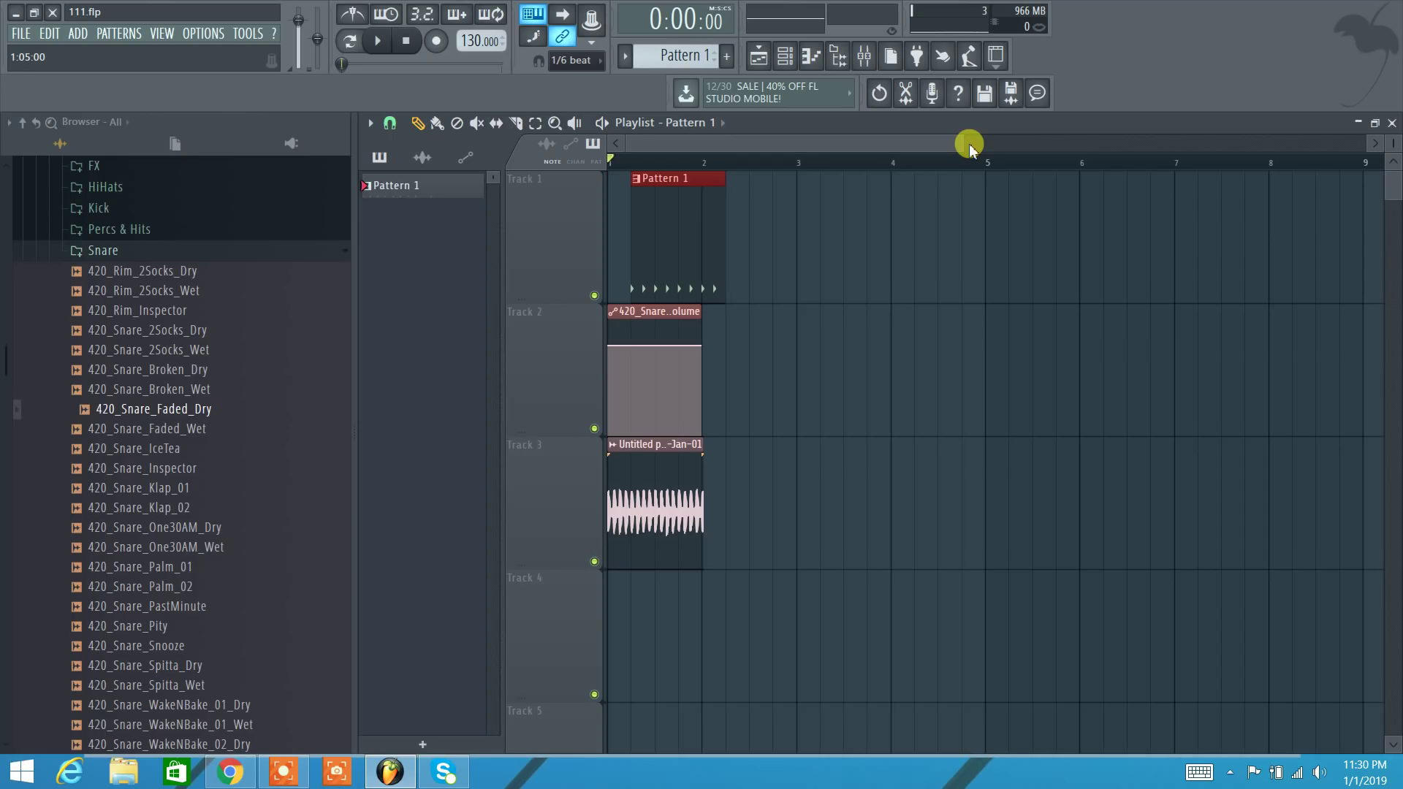
pyautogui.hotkey('shift', 'Right')
pyautogui.hotkey('shift', 'Right')
pyautogui.hotkey('shift', 'Right')
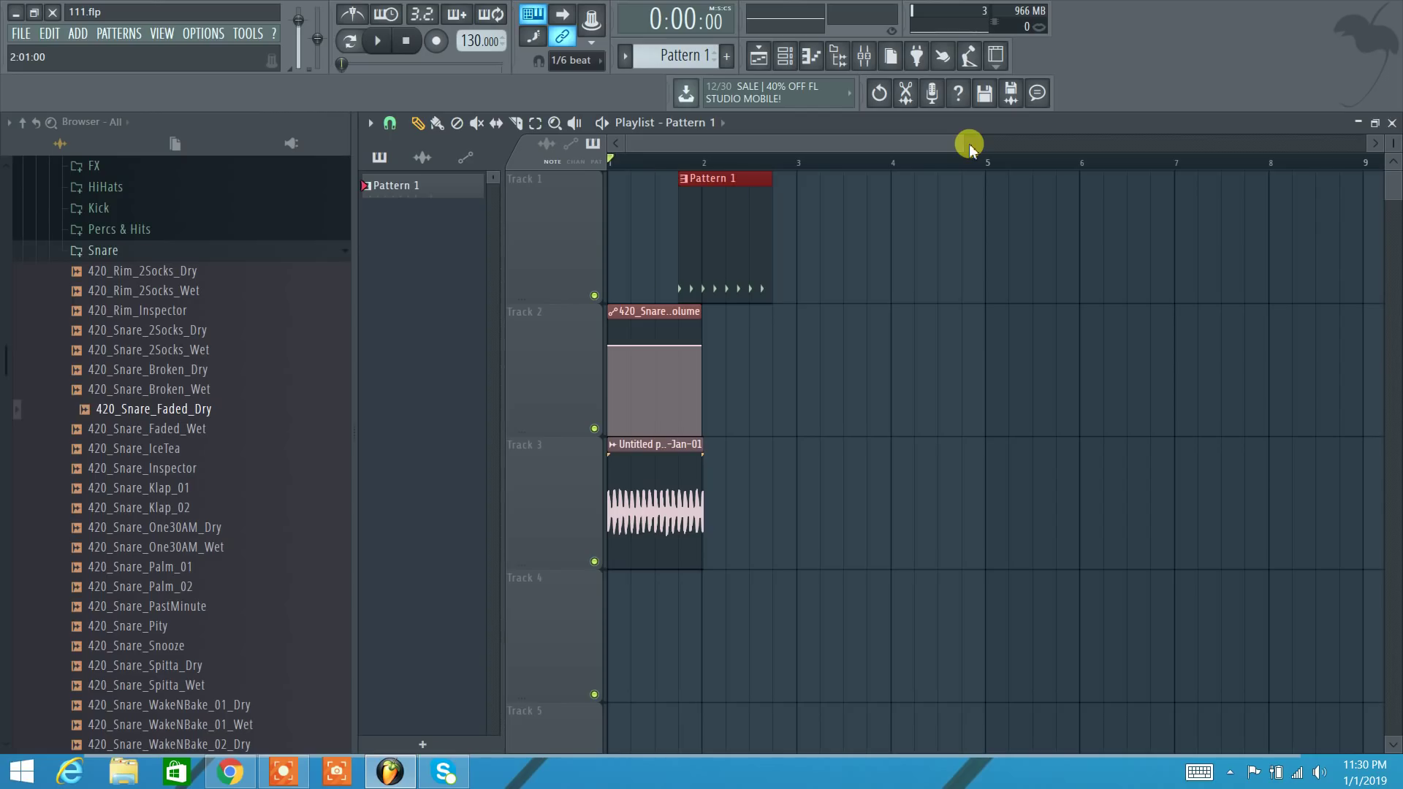
pyautogui.hotkey('shift', 'Left')
pyautogui.hotkey('shift', 'Left')
pyautogui.hotkey('shift', 'Left')
pyautogui.hotkey('shift', 'Left')
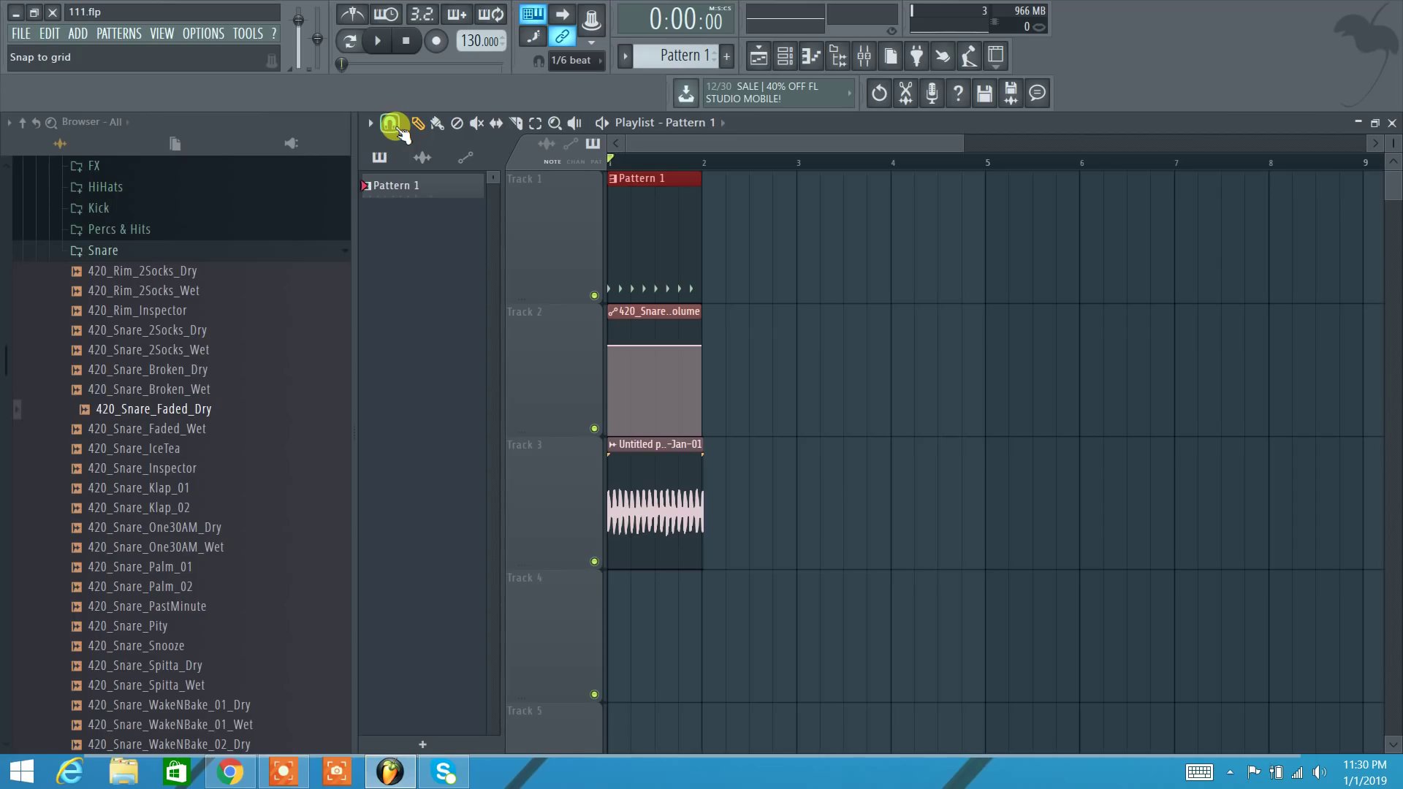
# Step: Look over the playlist options Tools menu and nudge the Pattern 1 clip with Shift+arrows back to bar 1
pyautogui.click(375, 131)
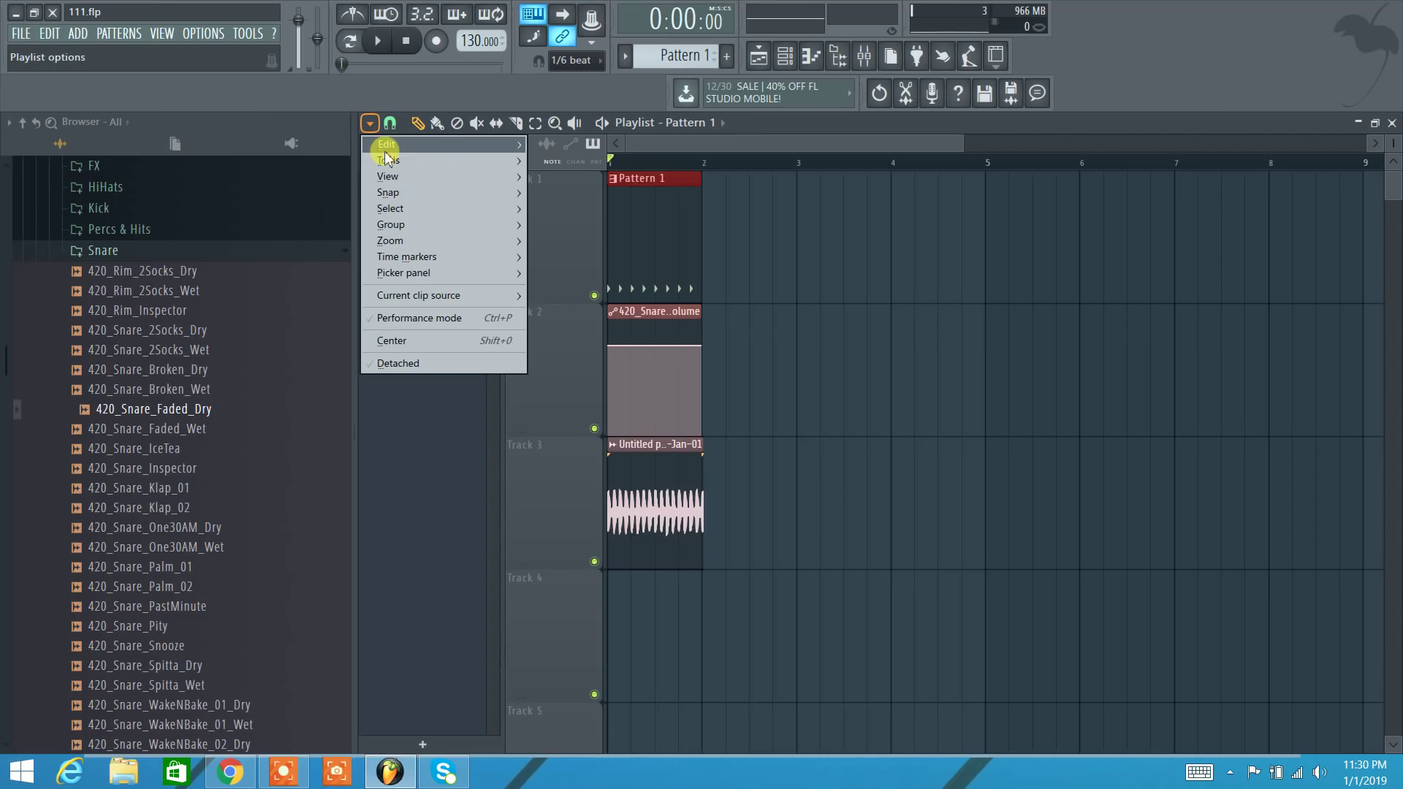
pyautogui.moveTo(387, 161)
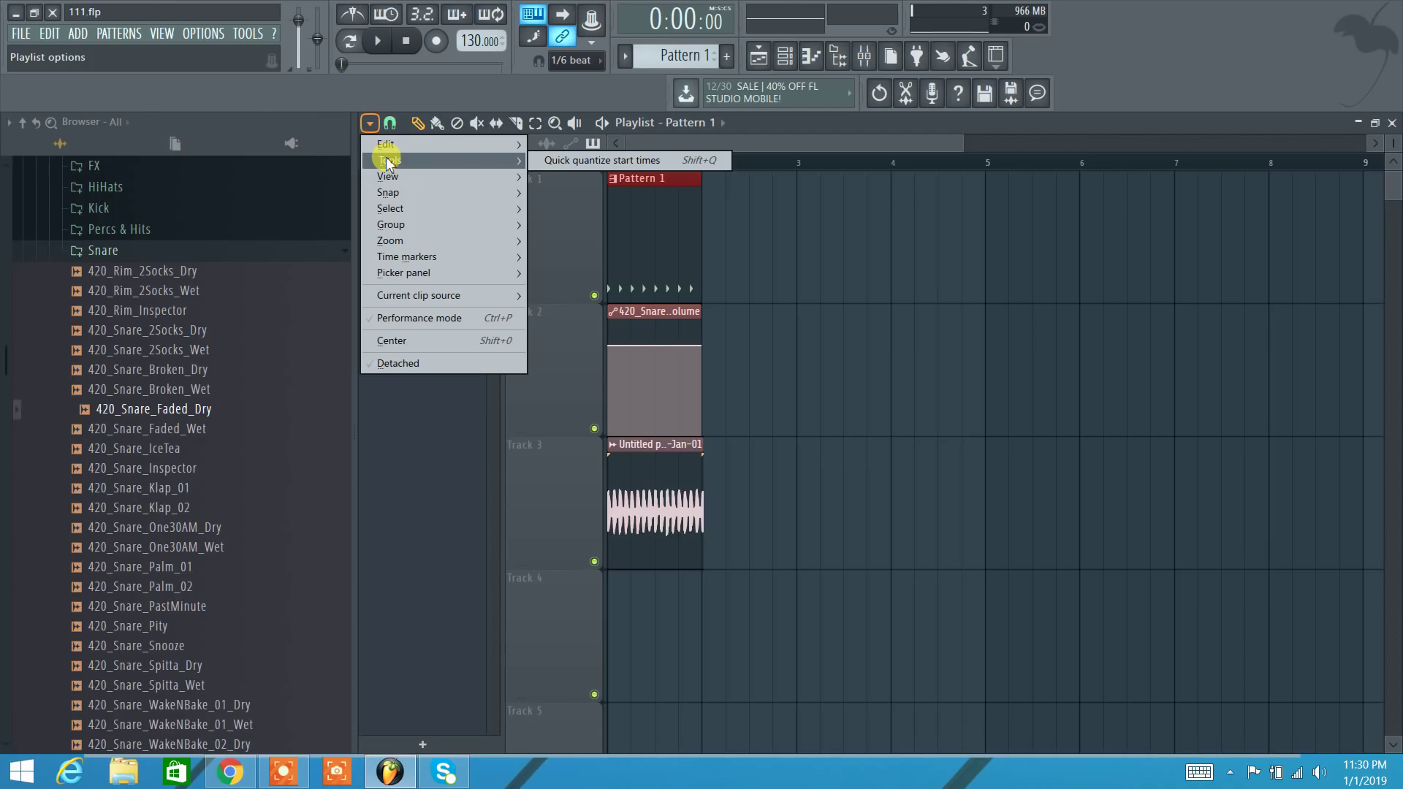
pyautogui.click(1096, 64)
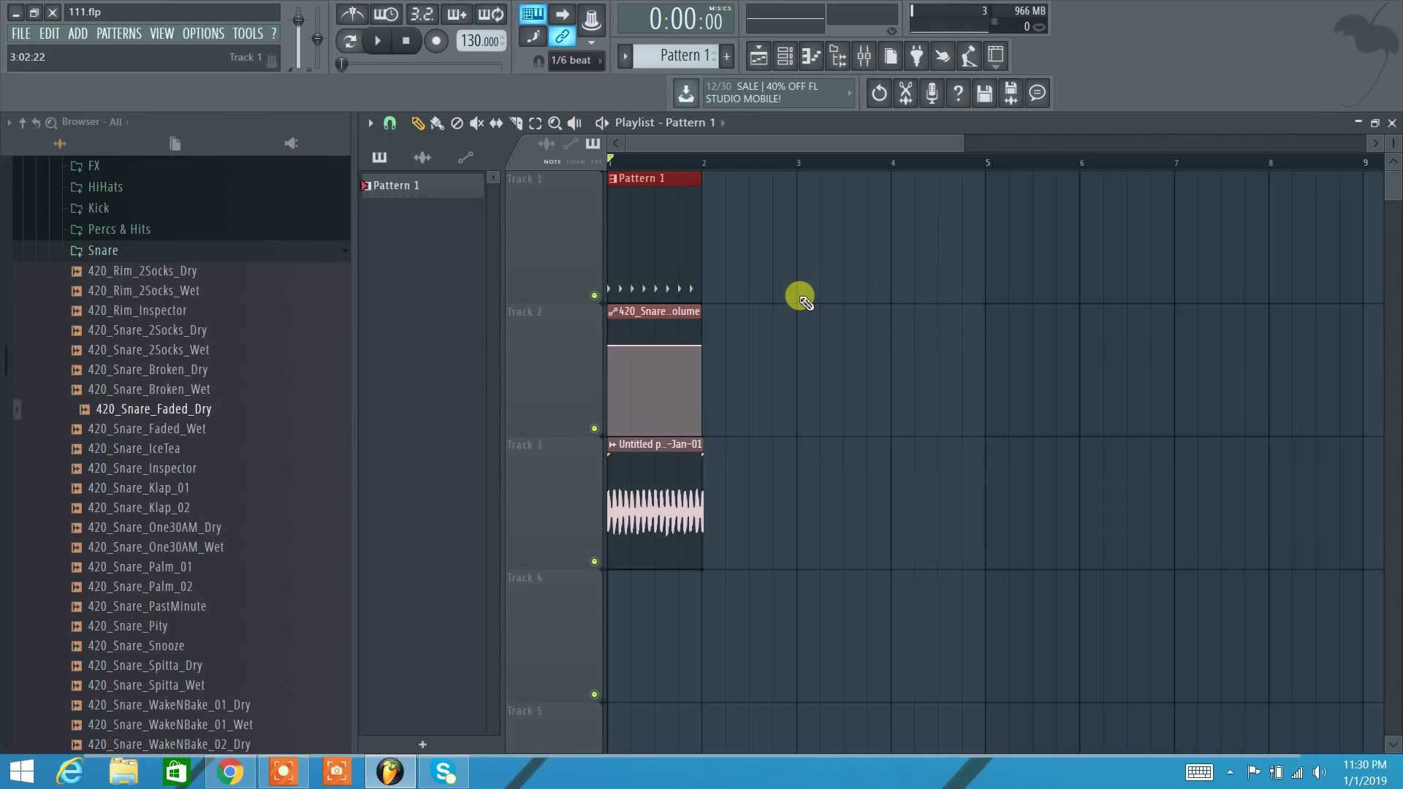
pyautogui.hotkey('shift', 'Right')
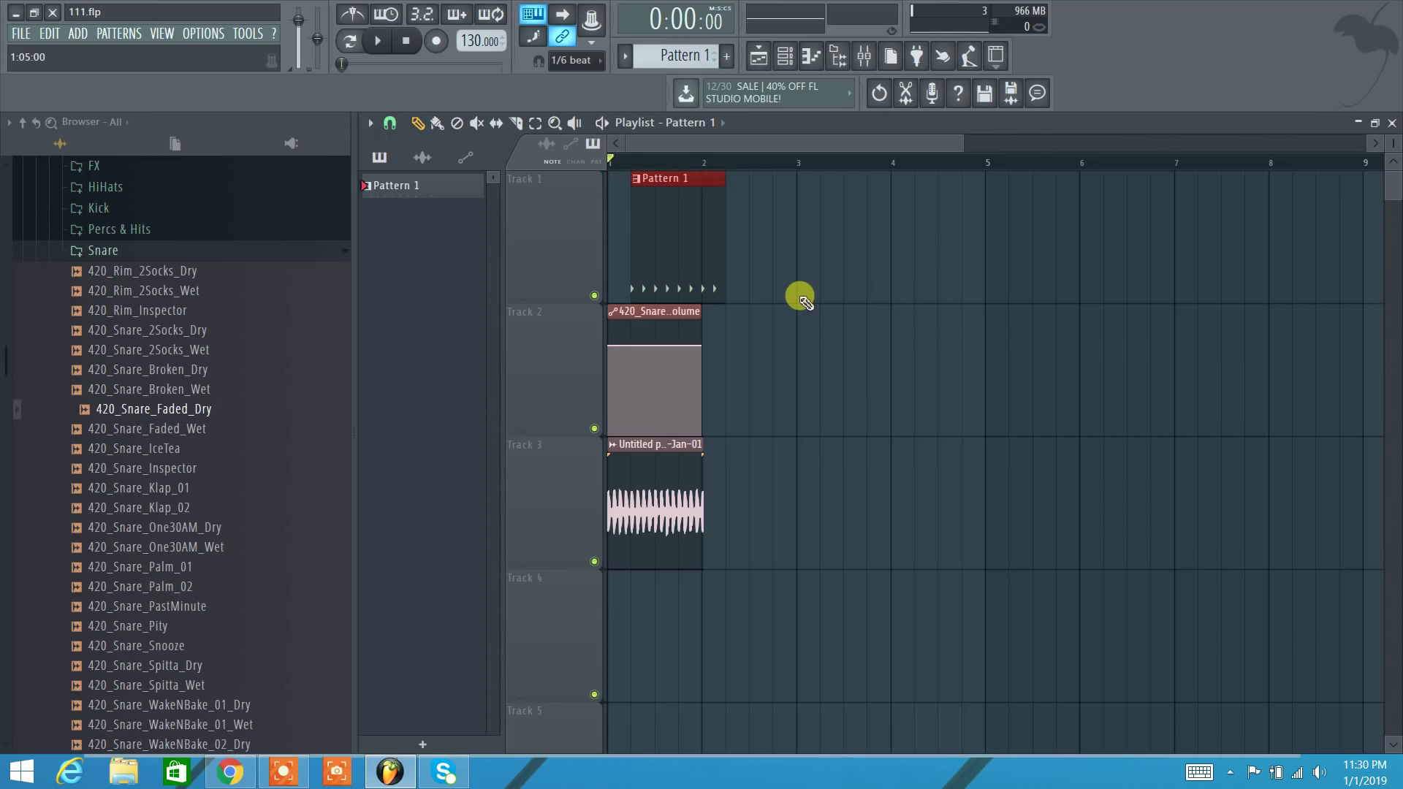
pyautogui.hotkey('shift', 'Right')
pyautogui.hotkey('shift', 'Left')
pyautogui.hotkey('shift', 'Left')
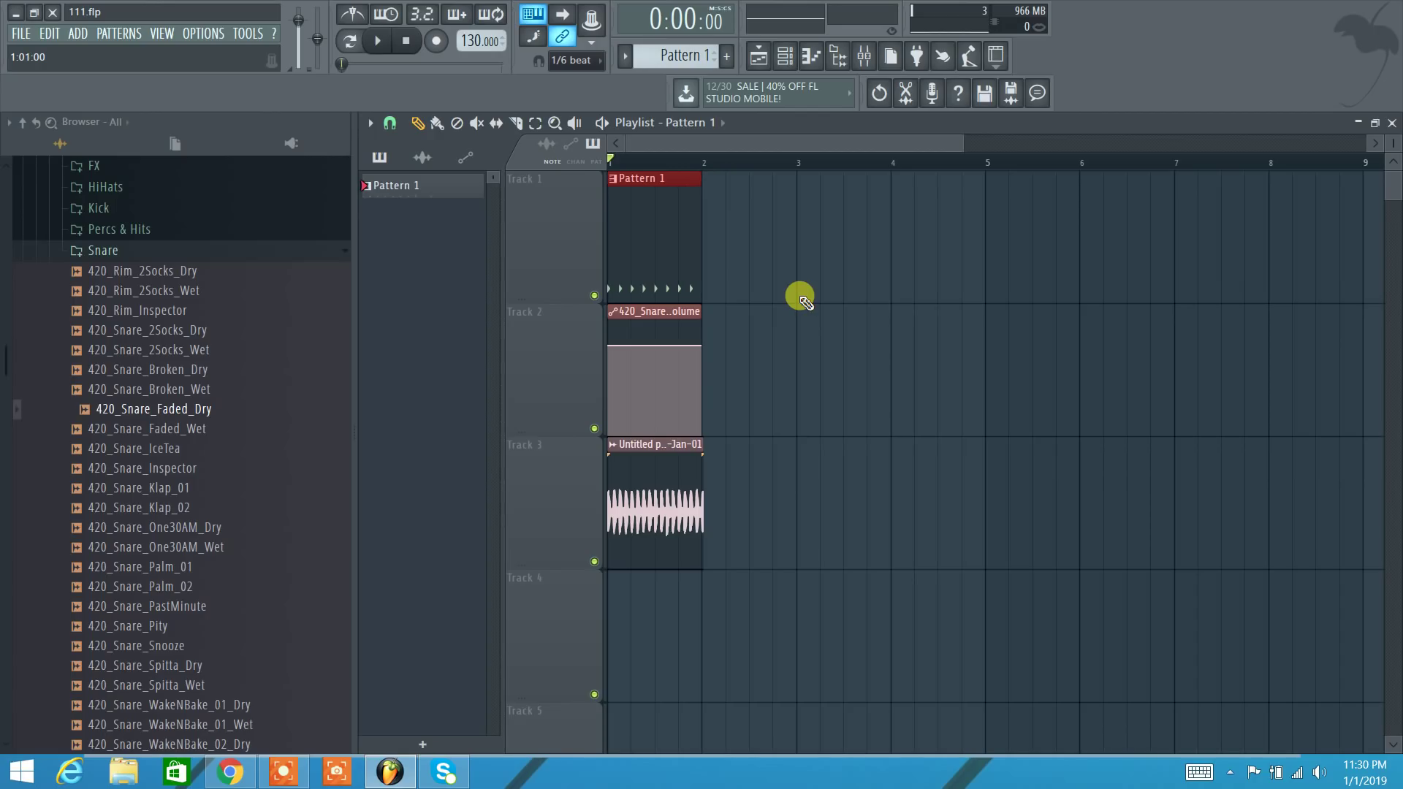
# Step: Set clip backgrounds to Glass, then back to flat Cel, and bring up the Snap submenu
pyautogui.click(378, 125)
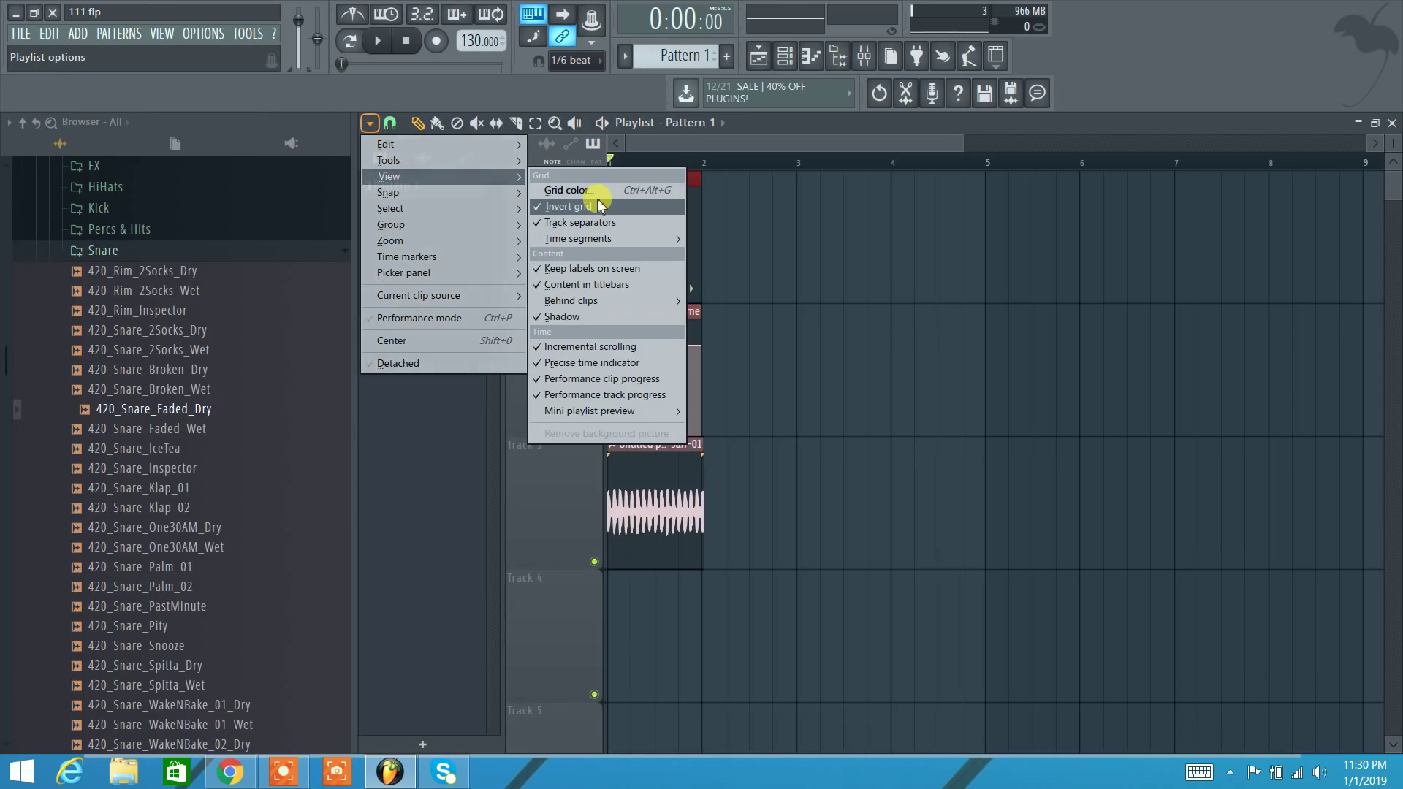
pyautogui.moveTo(602, 301)
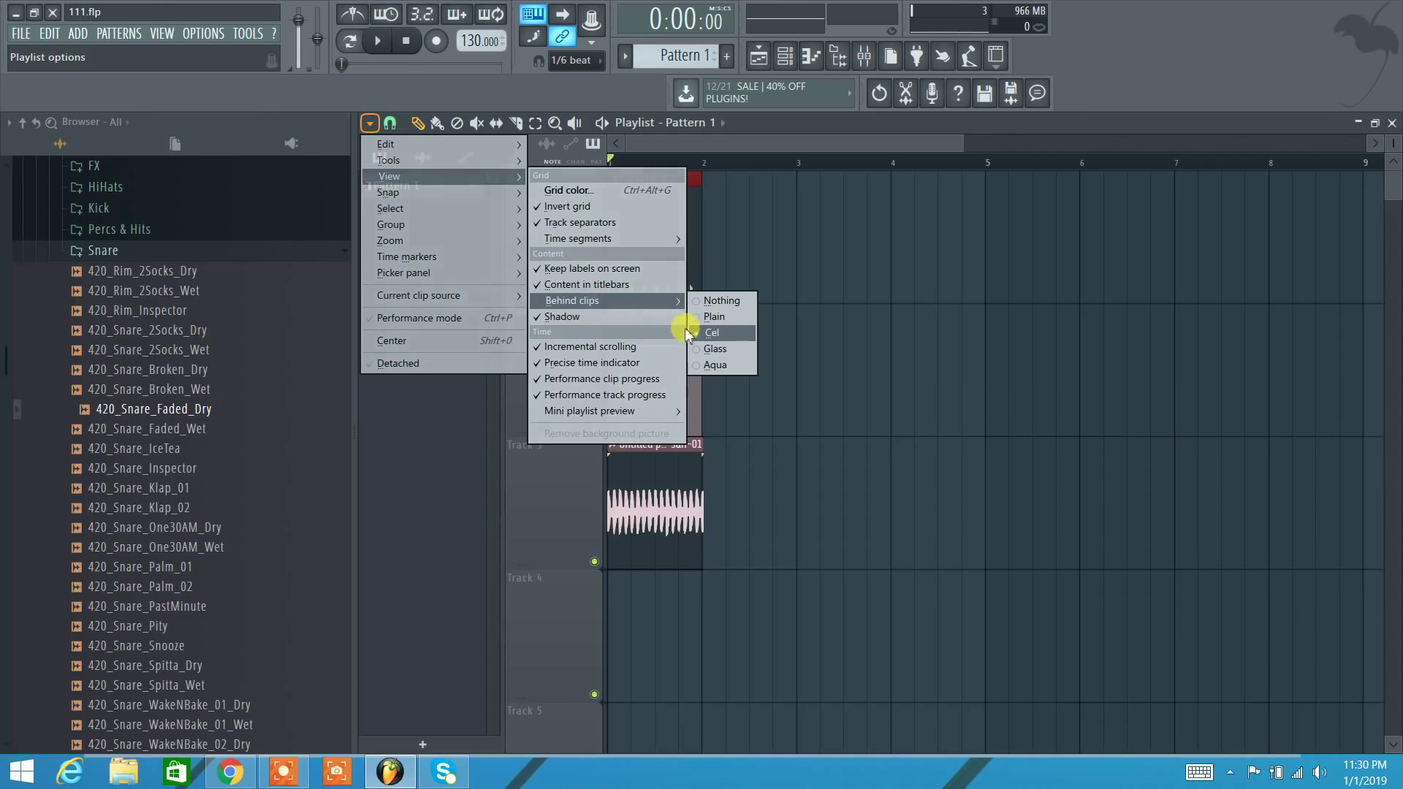
pyautogui.click(725, 347)
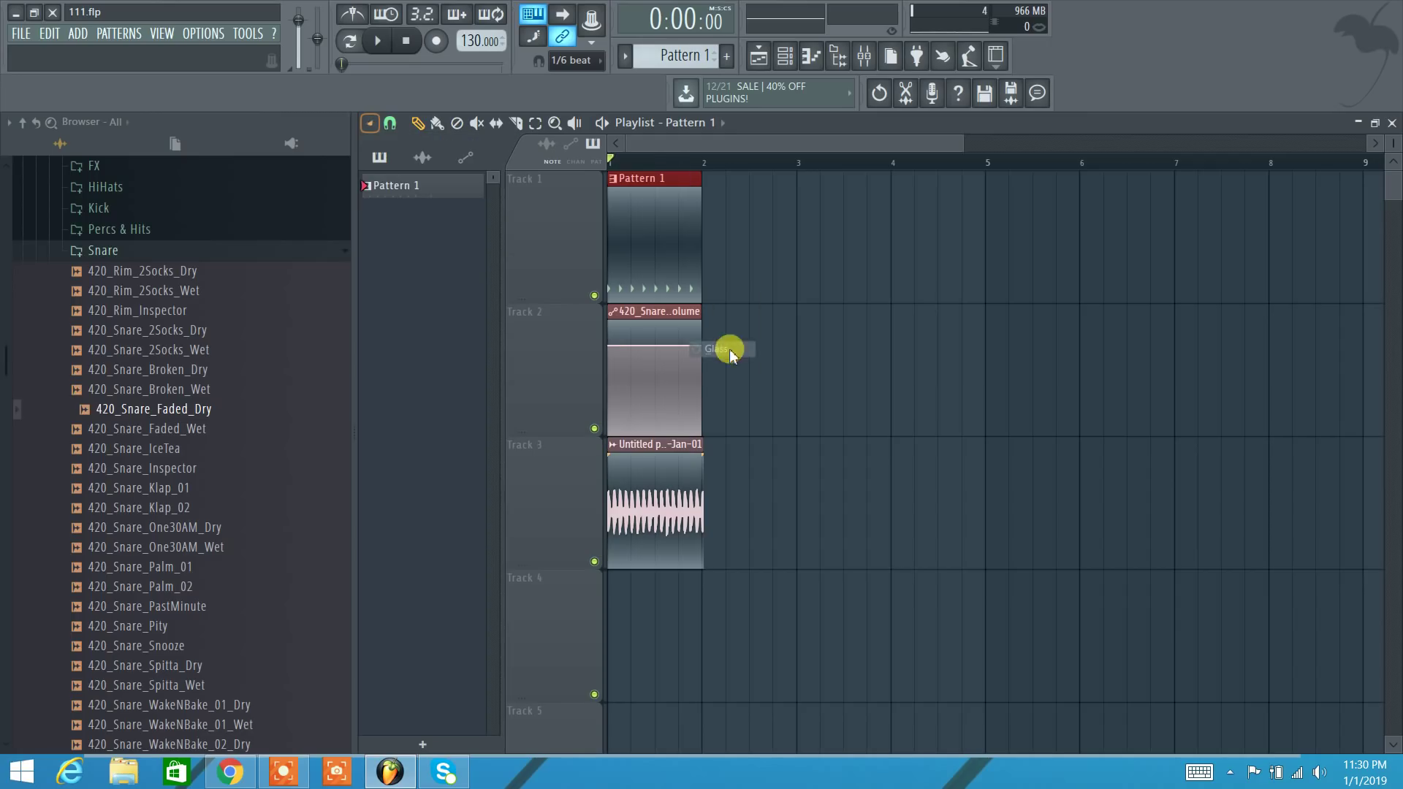
pyautogui.click(370, 124)
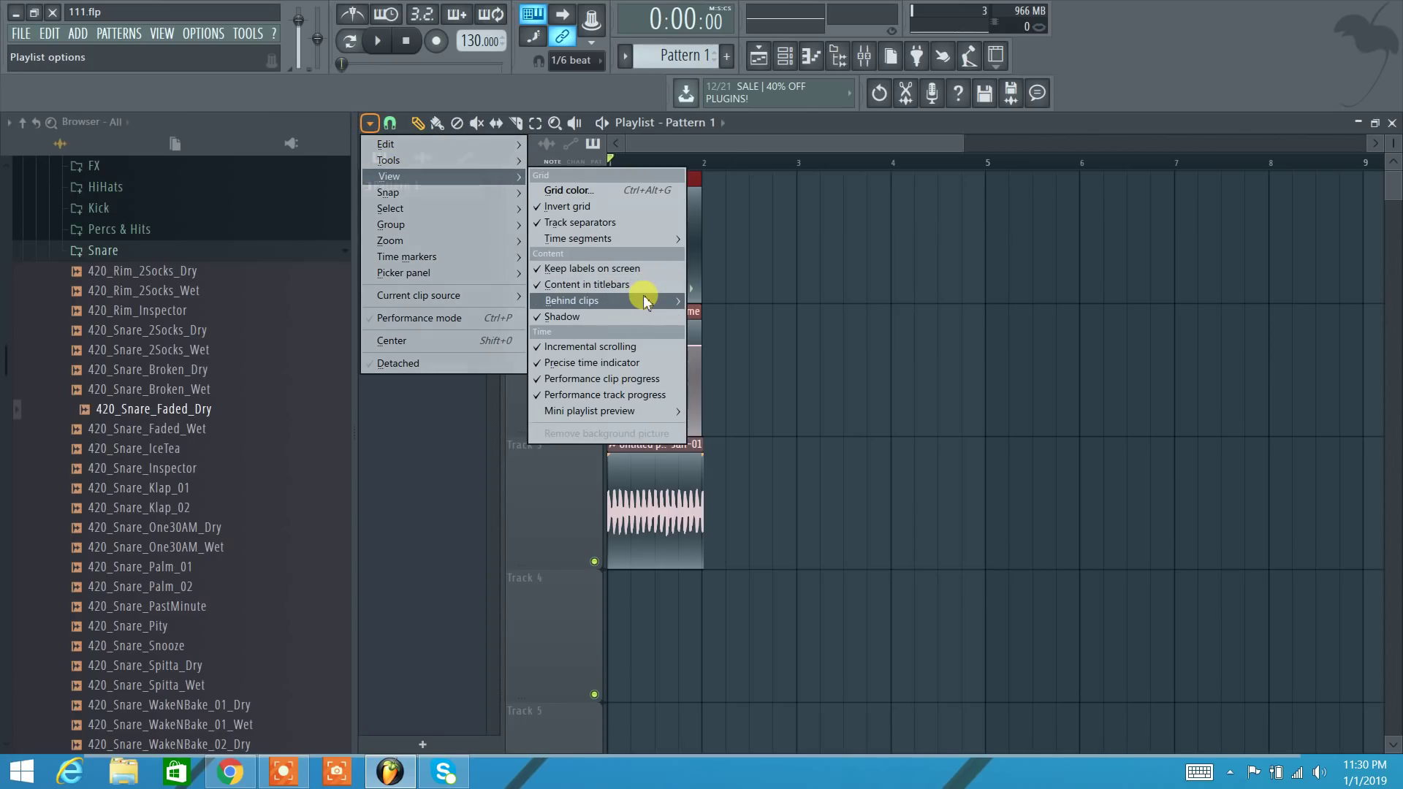
pyautogui.moveTo(656, 300)
pyautogui.click(725, 330)
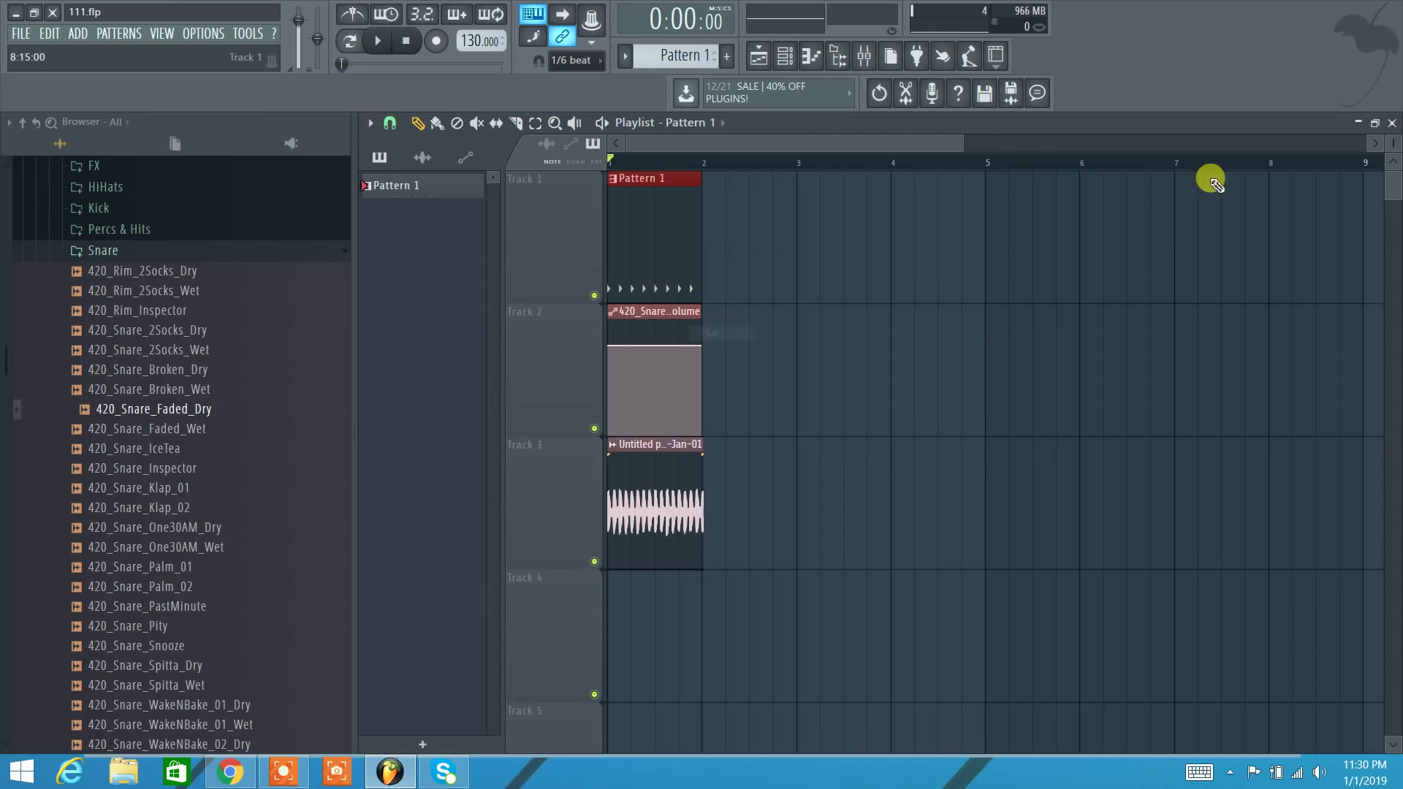
pyautogui.click(371, 128)
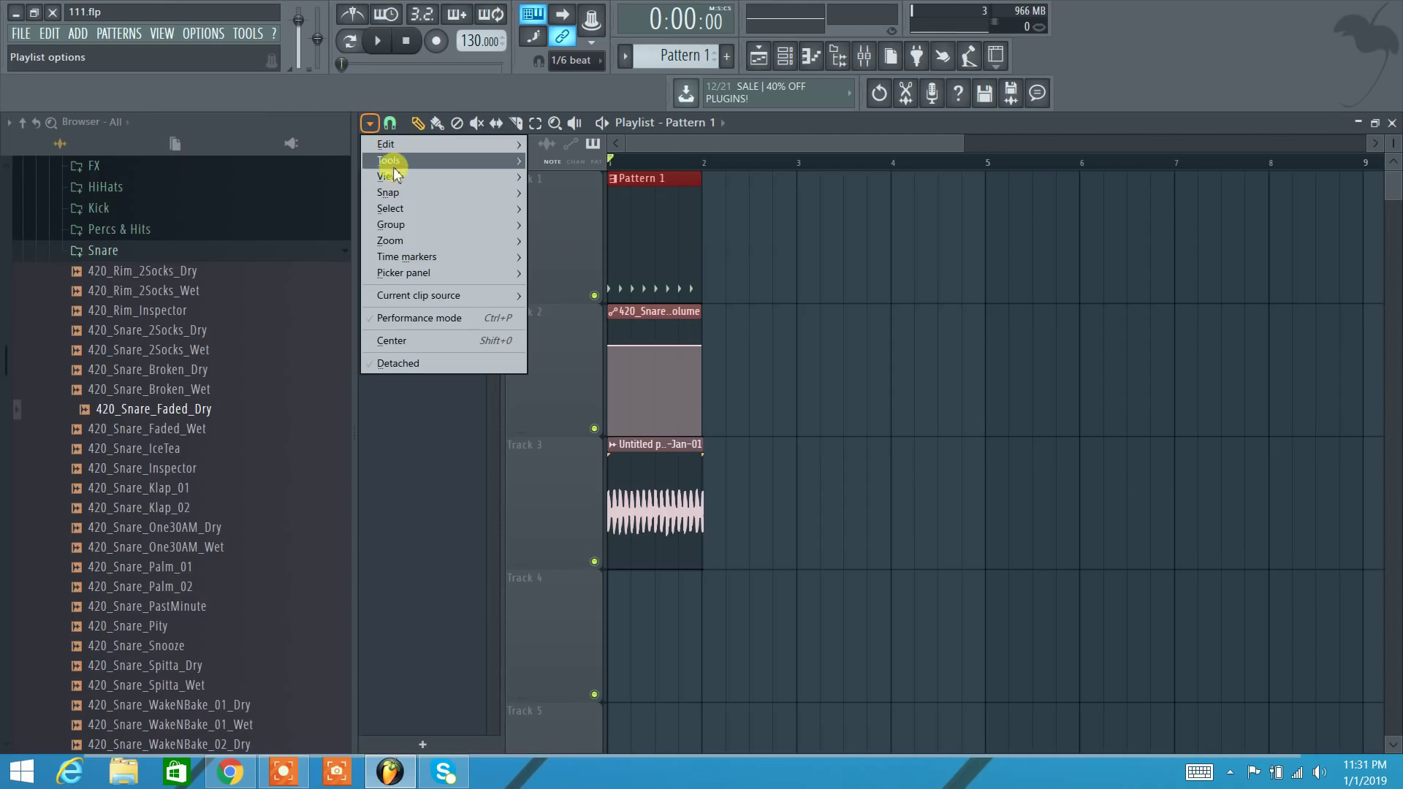
pyautogui.moveTo(397, 192)
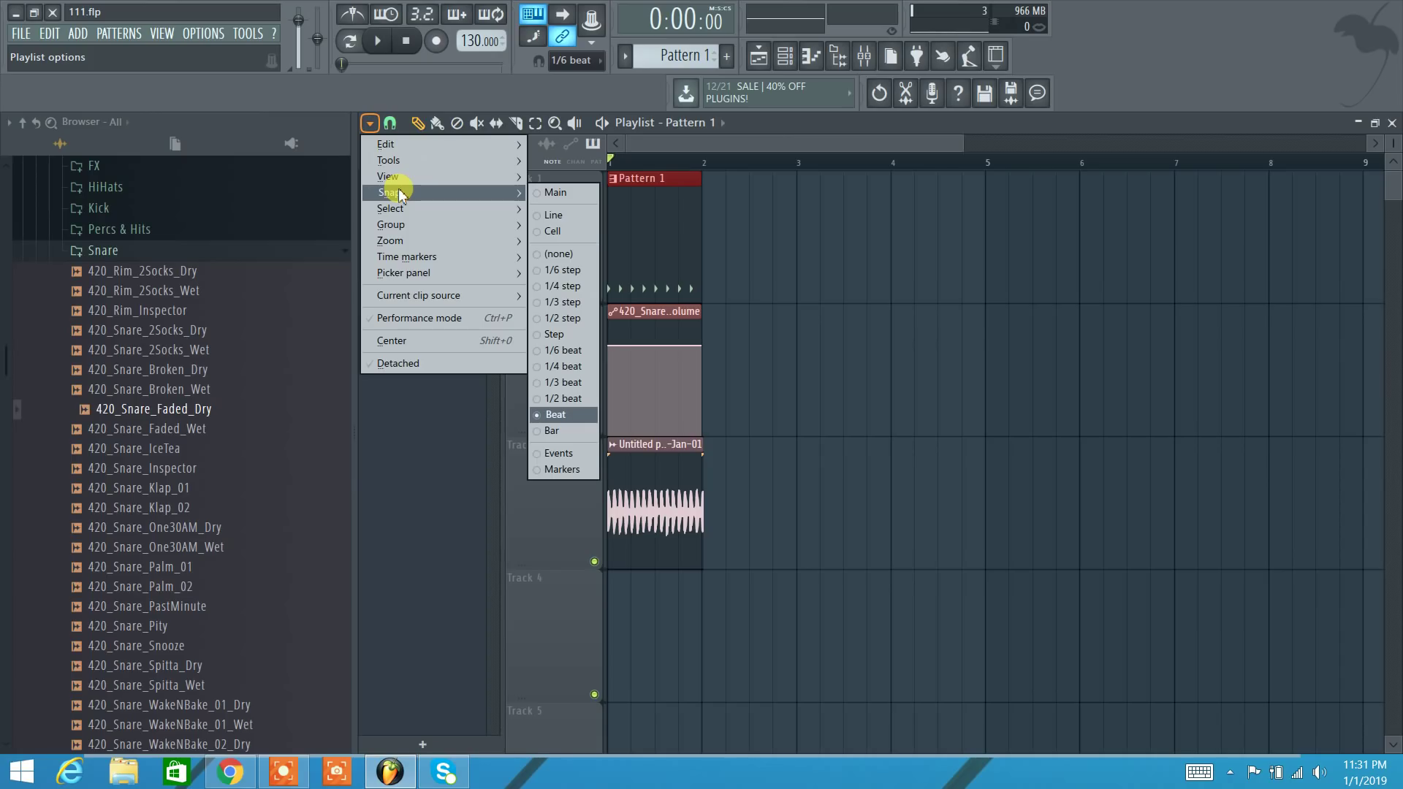
# Step: Close the playlist options and check the snap list, leaving snap at Beat
pyautogui.click(370, 124)
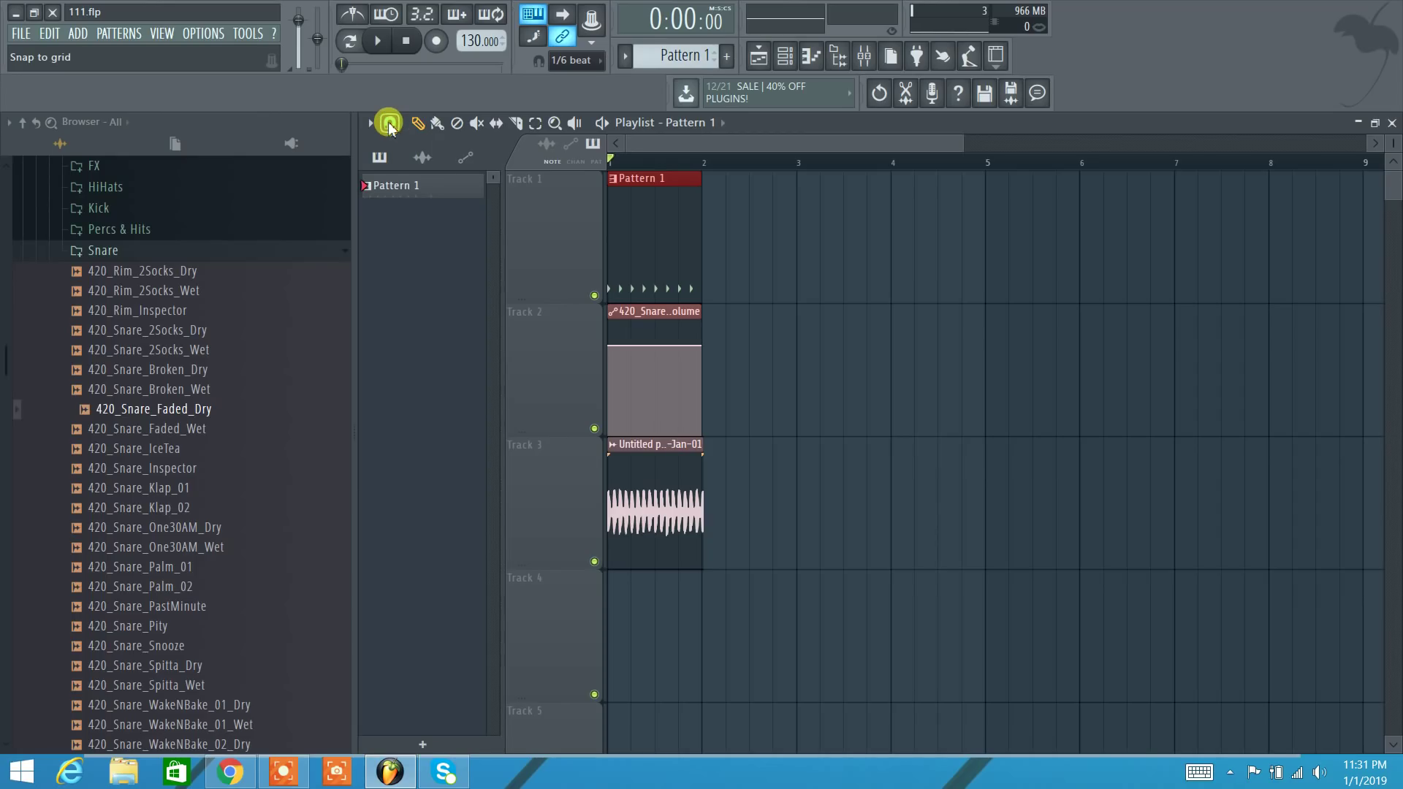
pyautogui.click(389, 126)
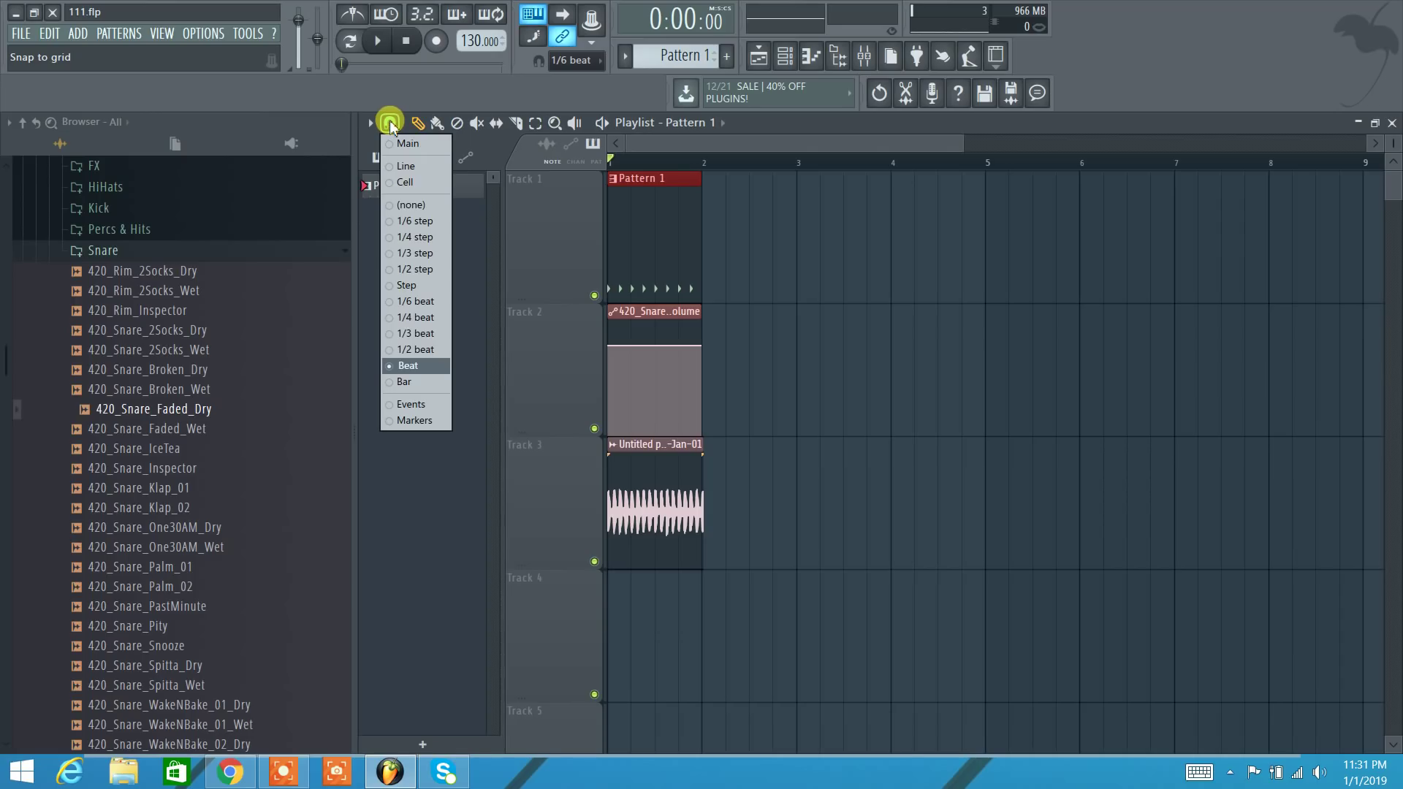
pyautogui.click(411, 93)
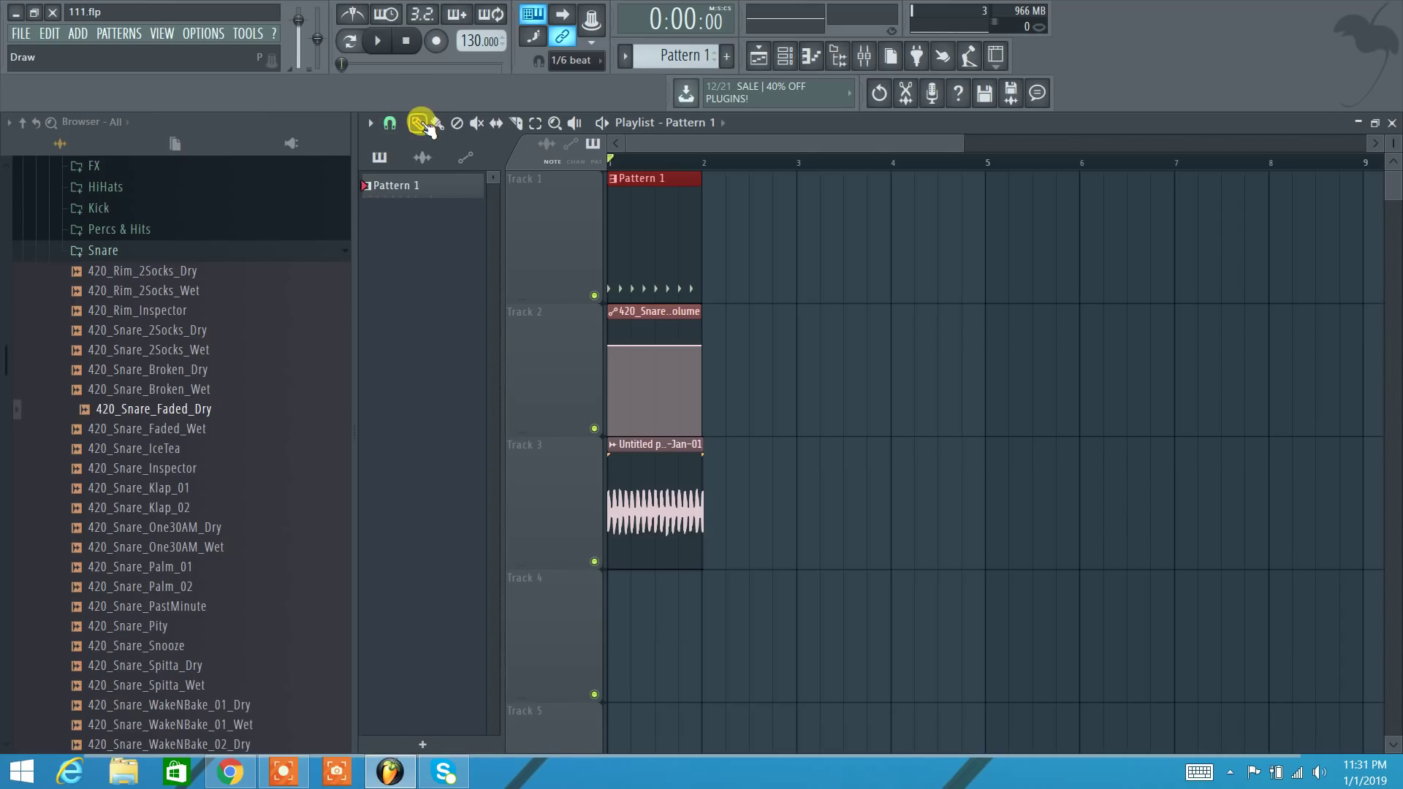
# Step: Place a Pattern 1 clip on Track 1 with the Draw tool and drag it further right
pyautogui.click(438, 123)
pyautogui.click(417, 124)
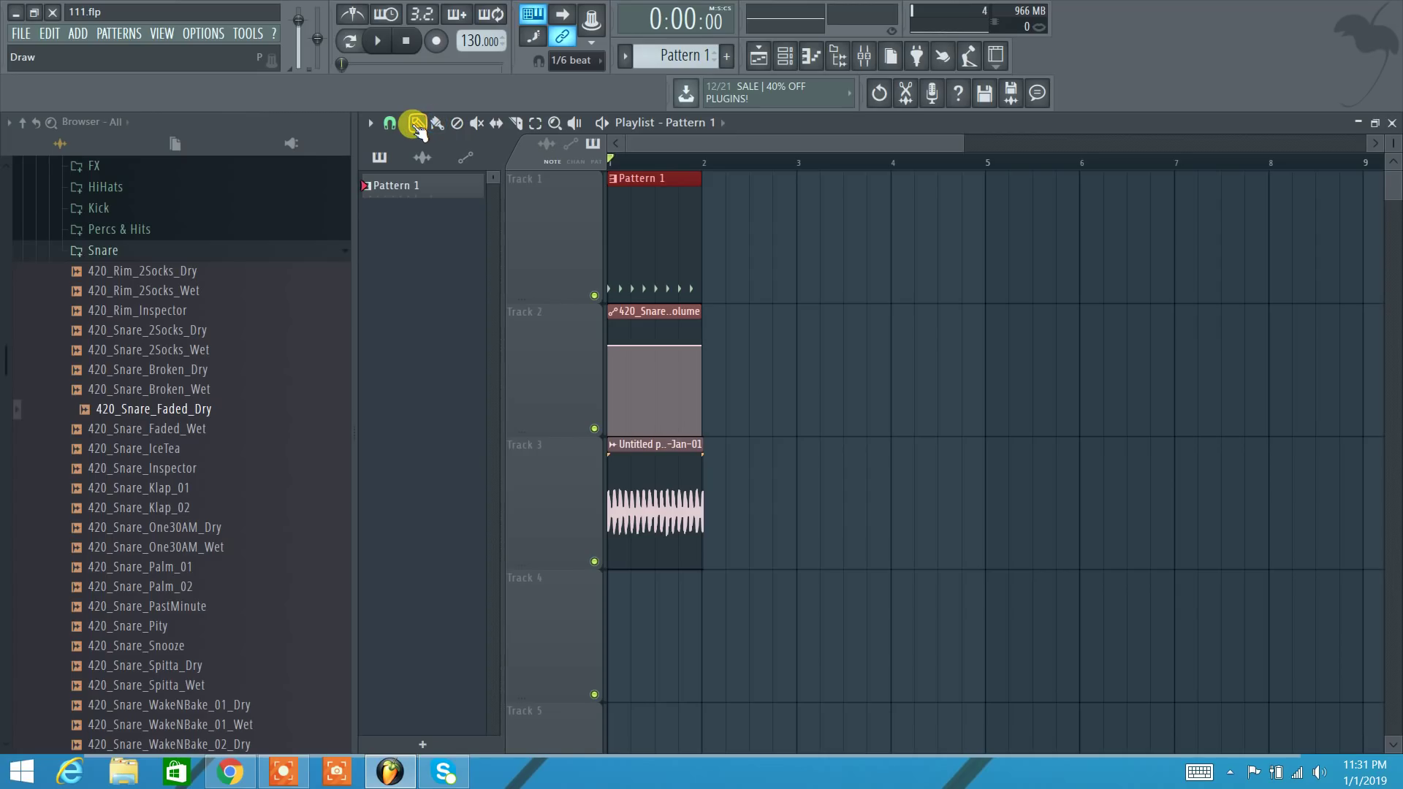
pyautogui.click(759, 244)
pyautogui.moveTo(760, 243); pyautogui.dragTo(811, 244)
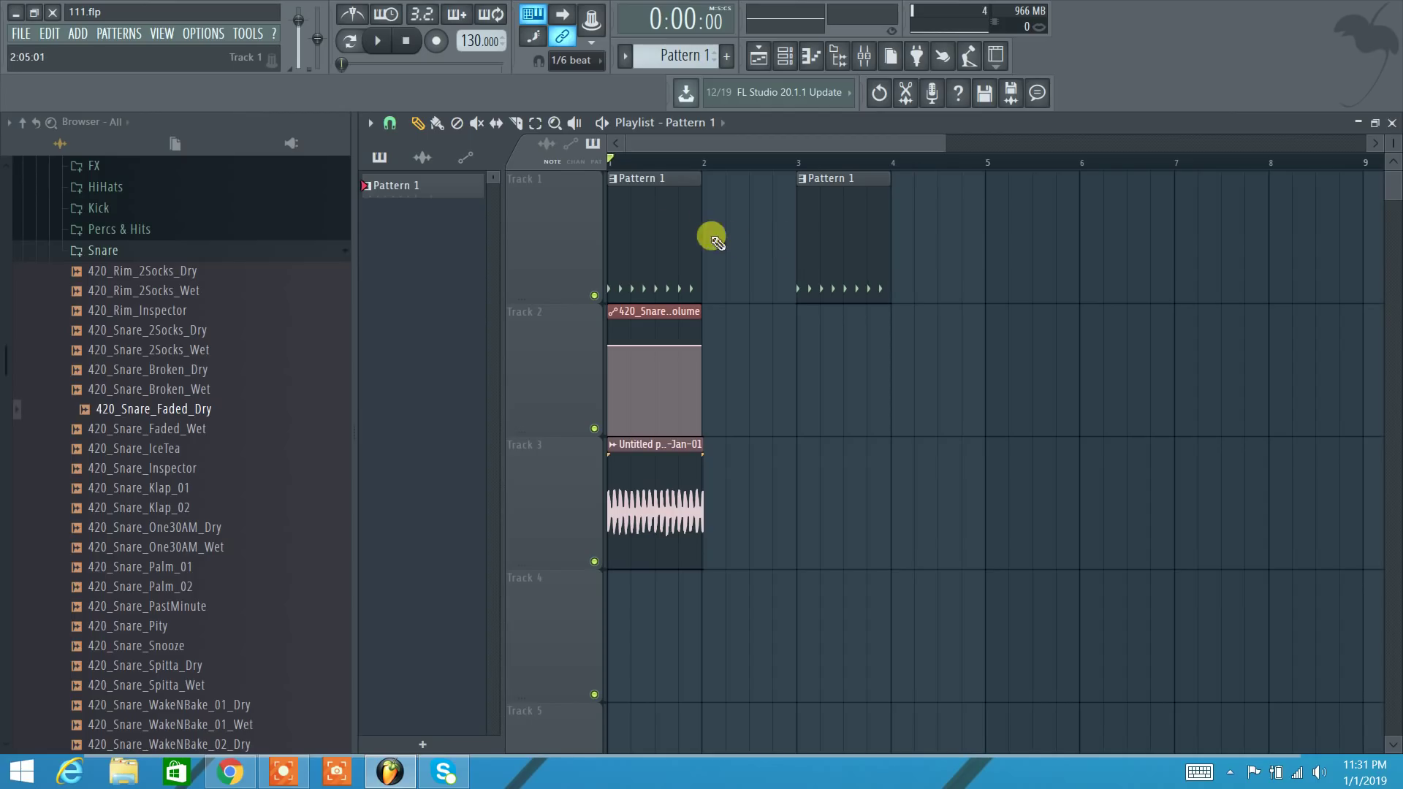
# Step: Paint Pattern 1 clips along Track 2 from bar 3 to 7, then right-drag to erase all added clips
pyautogui.click(437, 124)
pyautogui.click(841, 369)
pyautogui.moveTo(844, 373); pyautogui.dragTo(1198, 377)
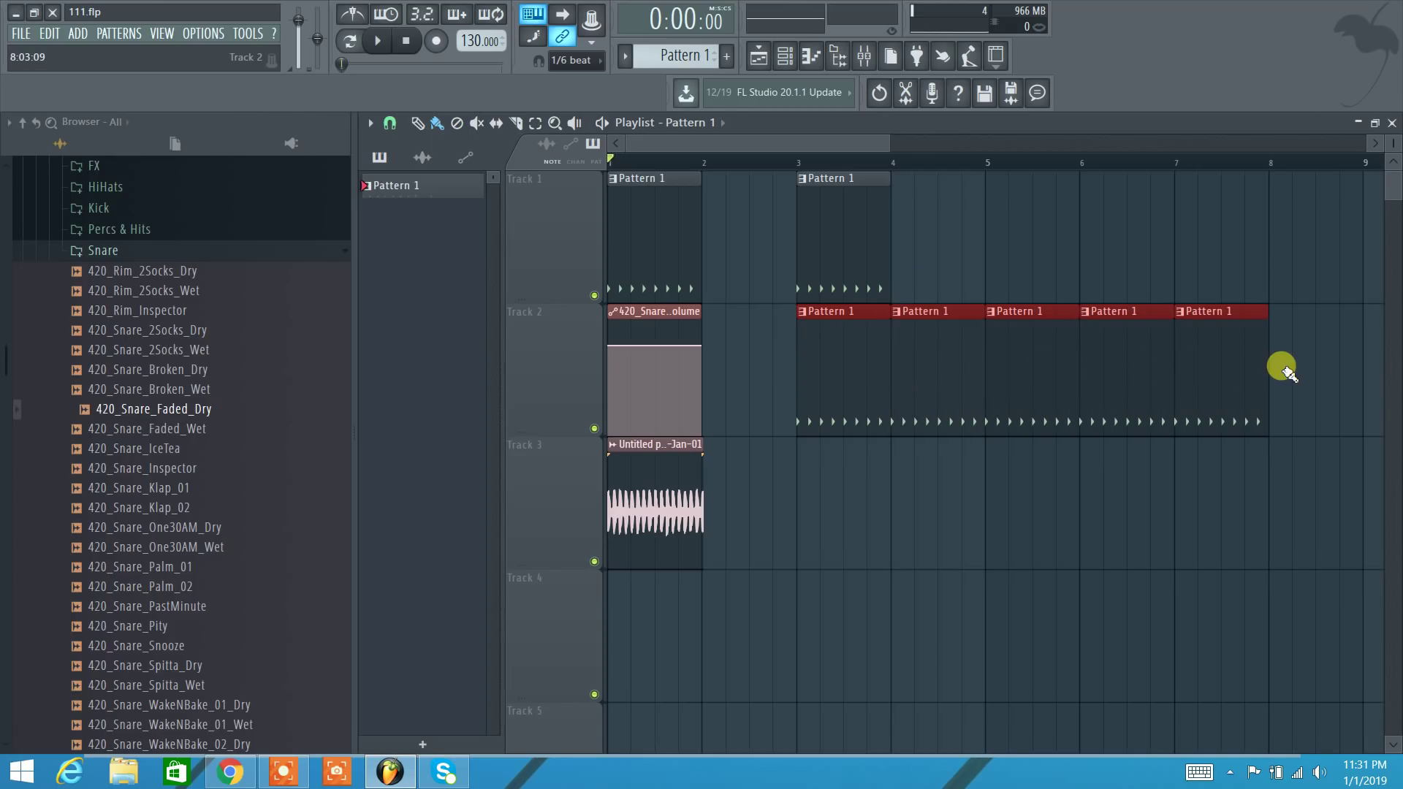
pyautogui.click(437, 126)
pyautogui.moveTo(1274, 375)
pyautogui.mouseDown()
pyautogui.moveTo(836, 370)
pyautogui.moveTo(822, 285)
pyautogui.mouseUp()
pyautogui.click(389, 122)
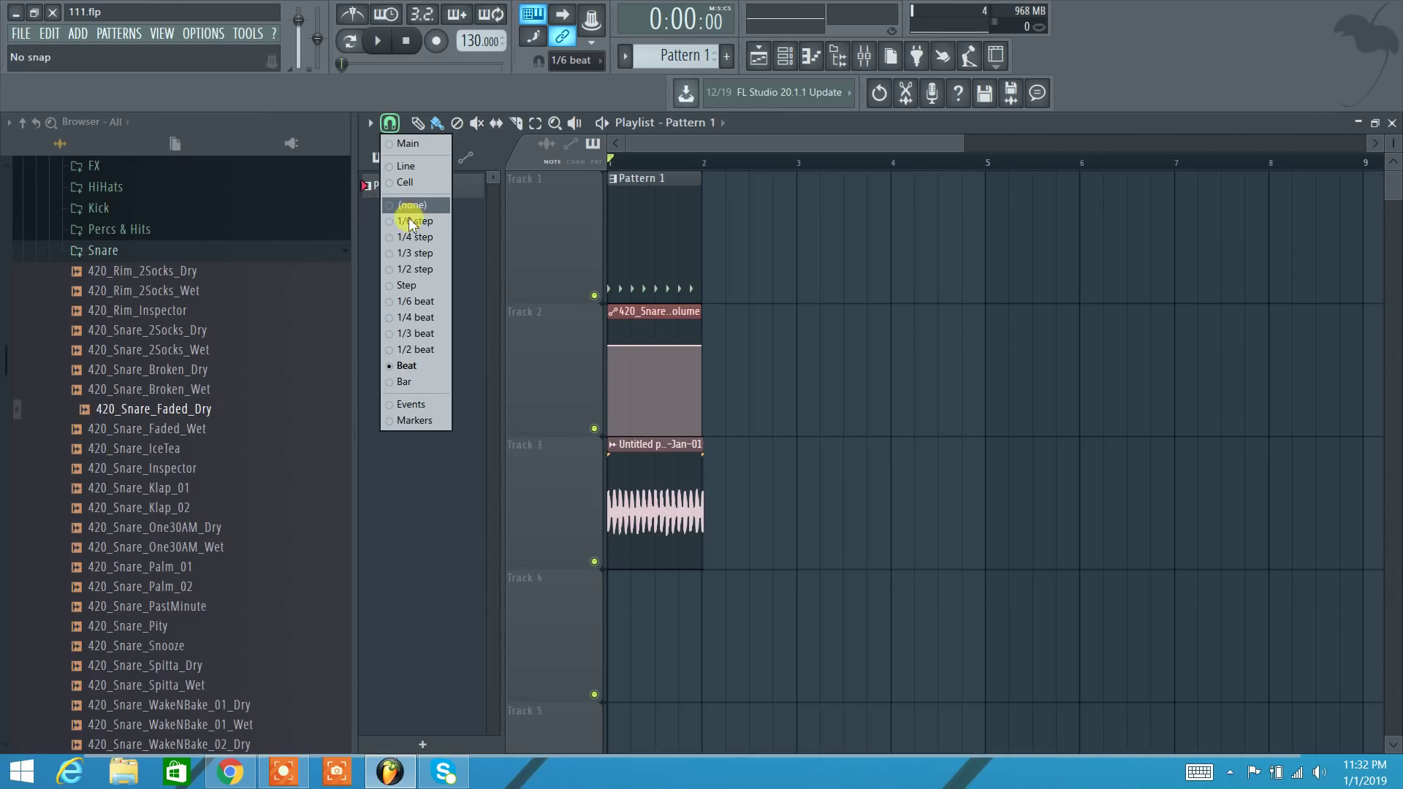
pyautogui.click(404, 369)
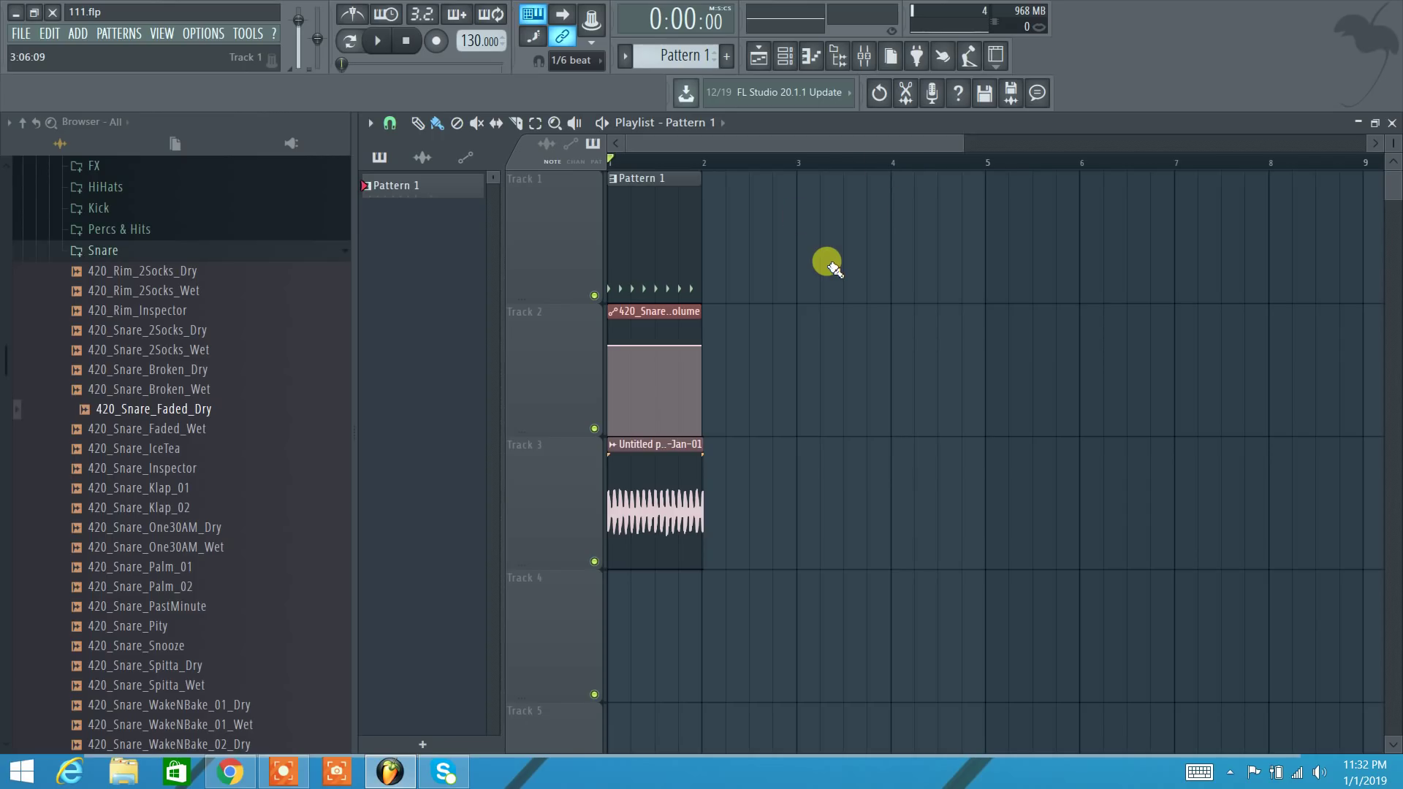
pyautogui.click(390, 123)
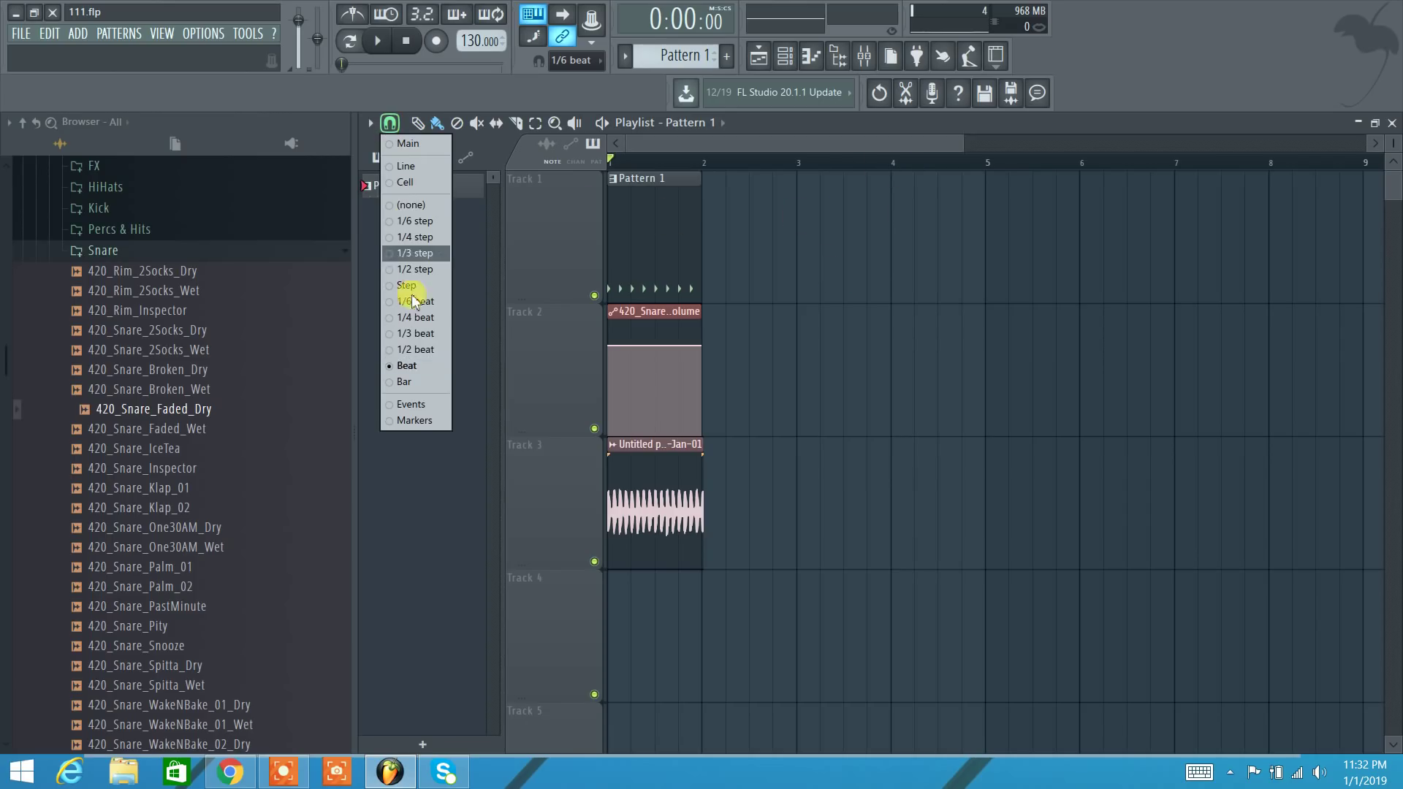
pyautogui.click(406, 366)
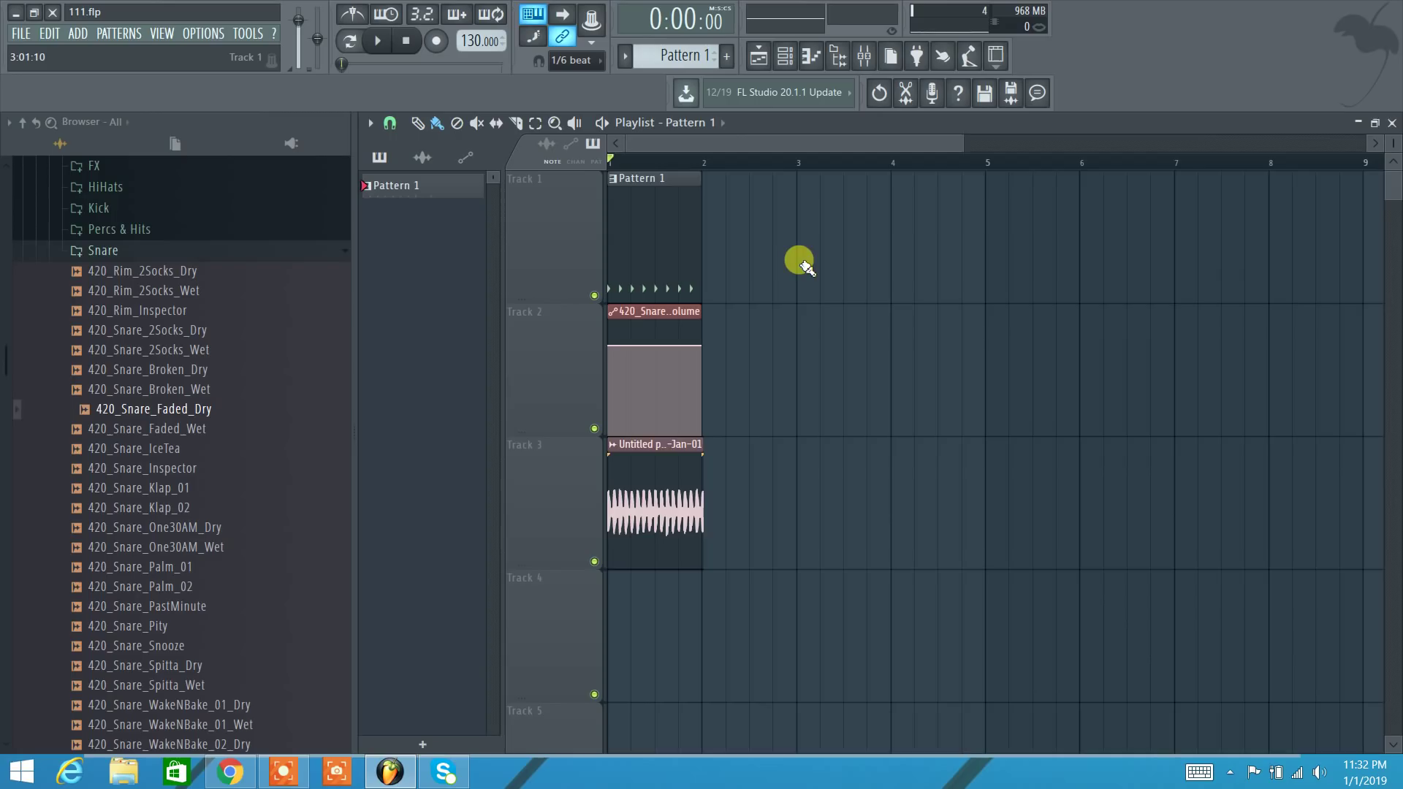
pyautogui.scroll(3, 803, 264)
pyautogui.scroll(3, 804, 264)
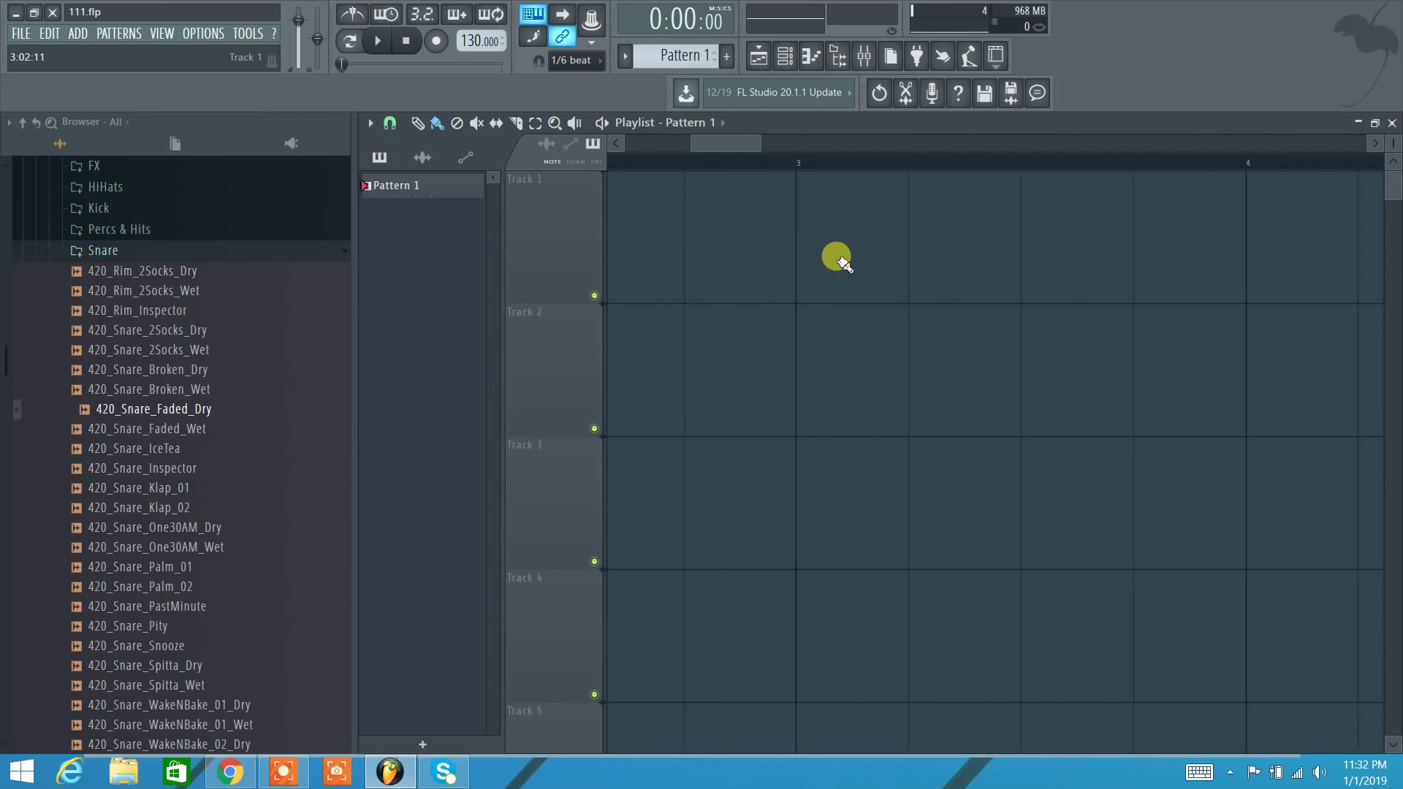
pyautogui.click(842, 257)
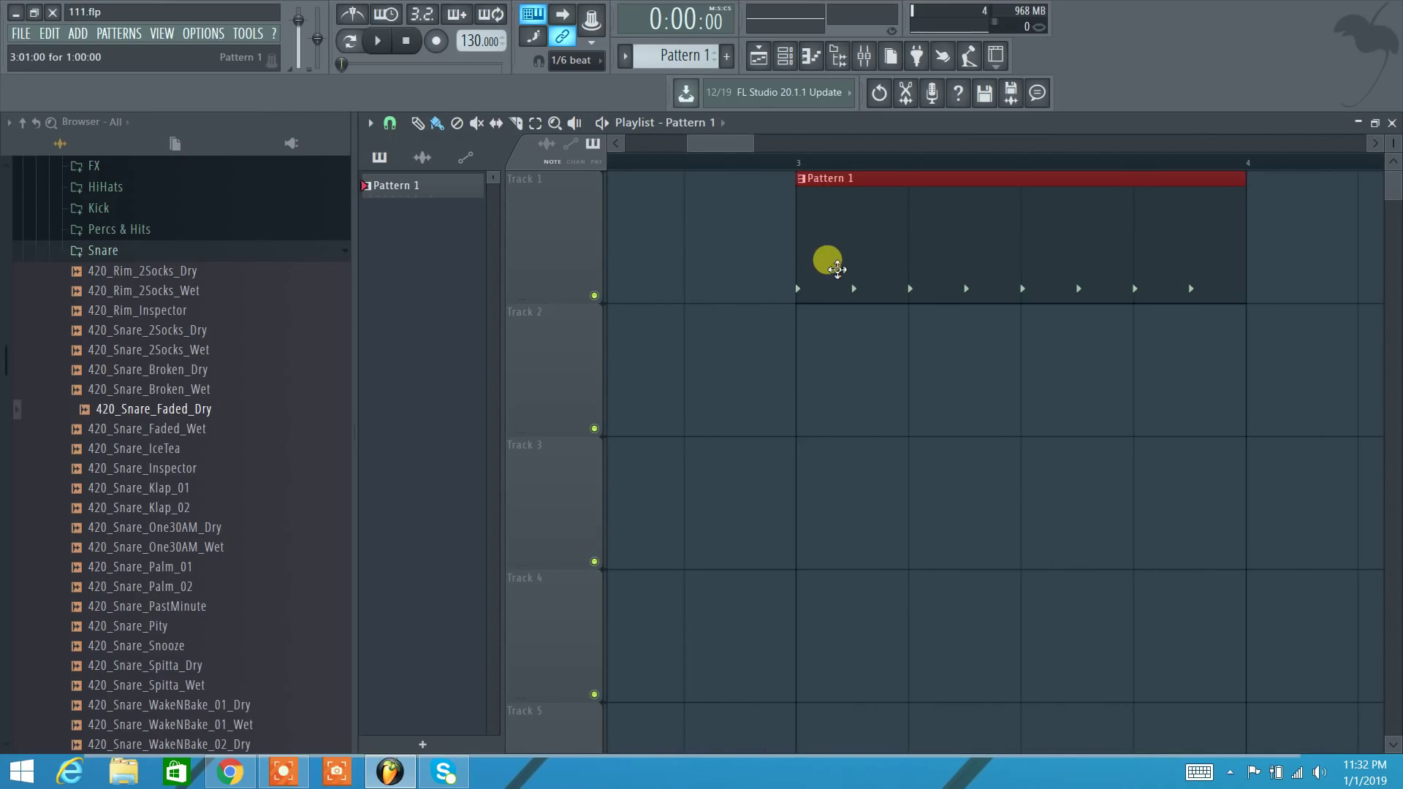
pyautogui.click(914, 354)
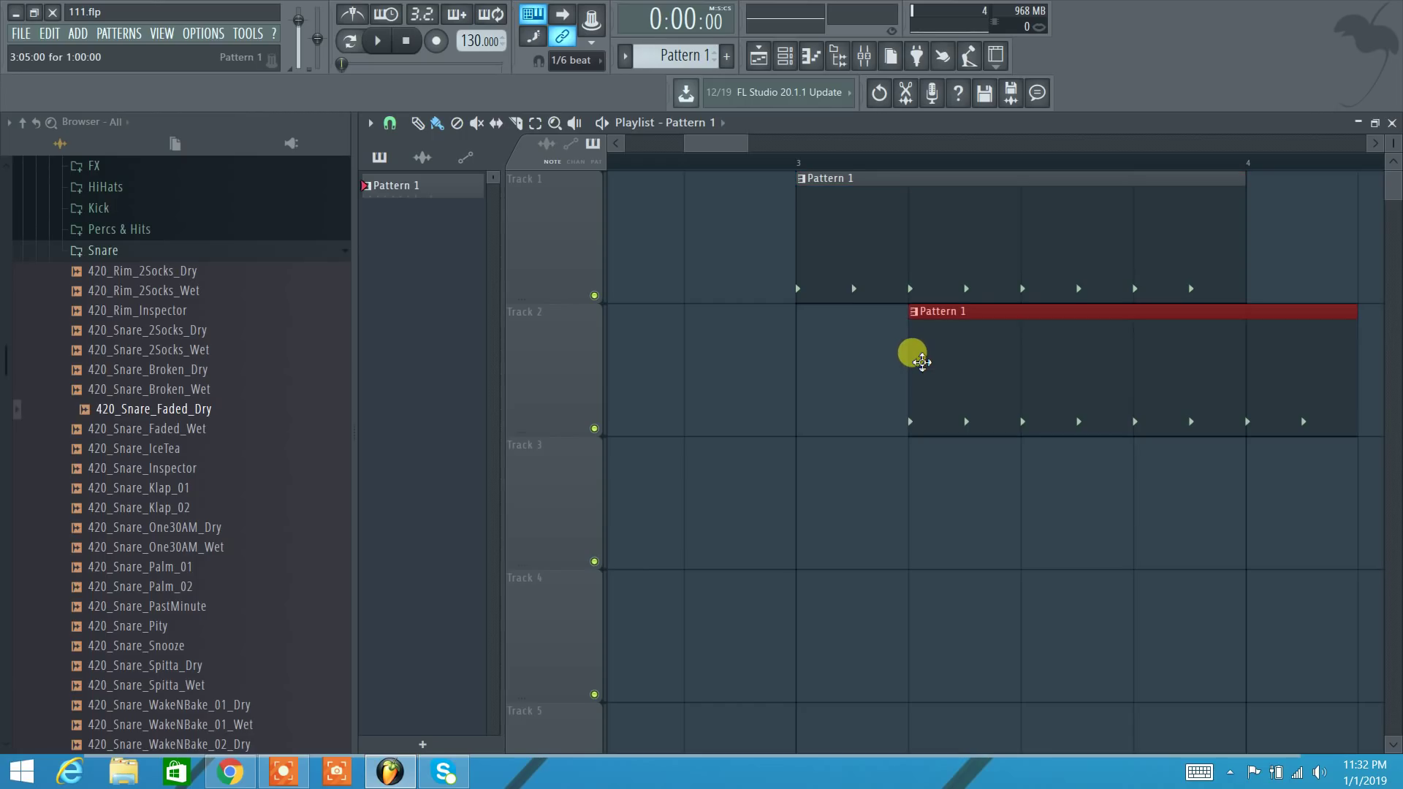
pyautogui.hotkey('ctrl', 'a')
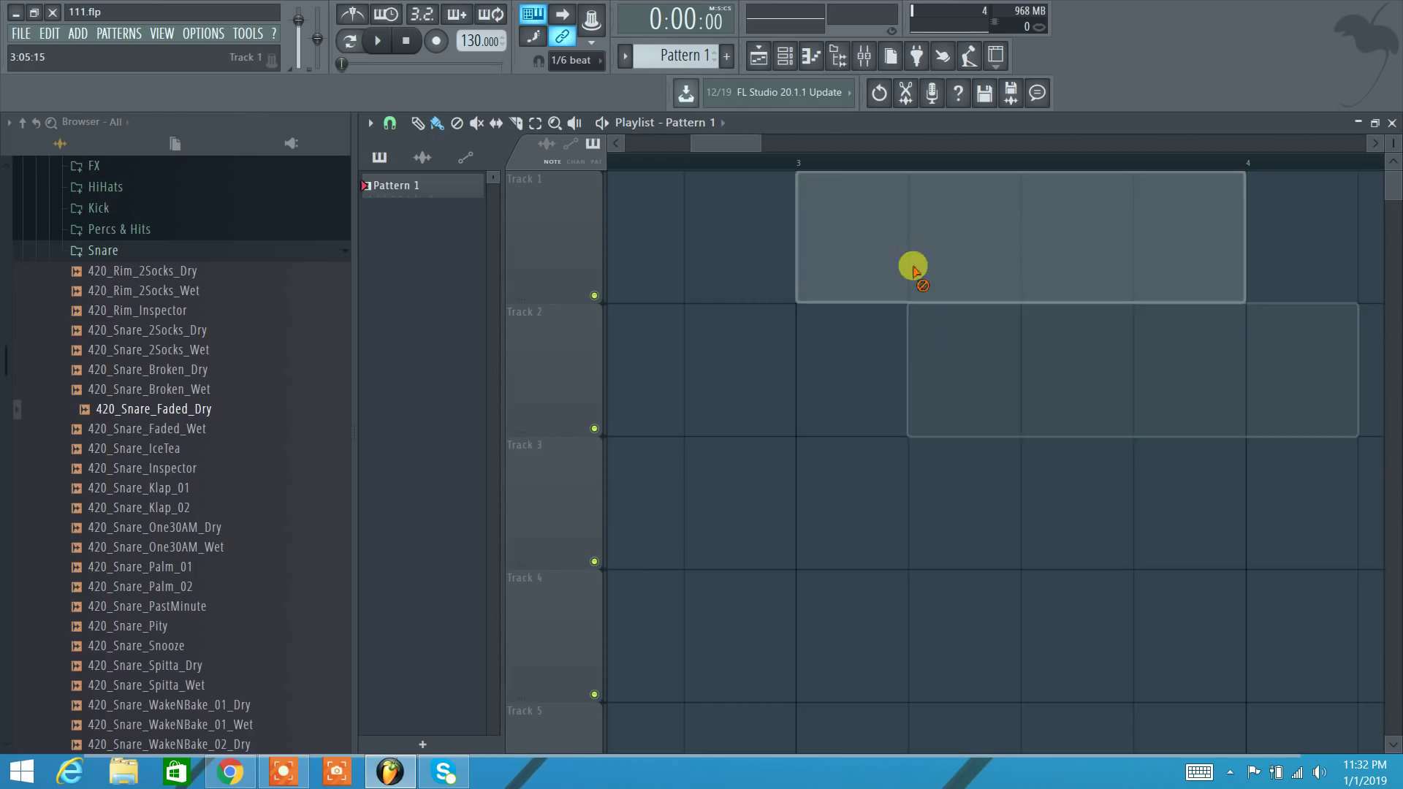
pyautogui.press('Delete')
pyautogui.click(392, 126)
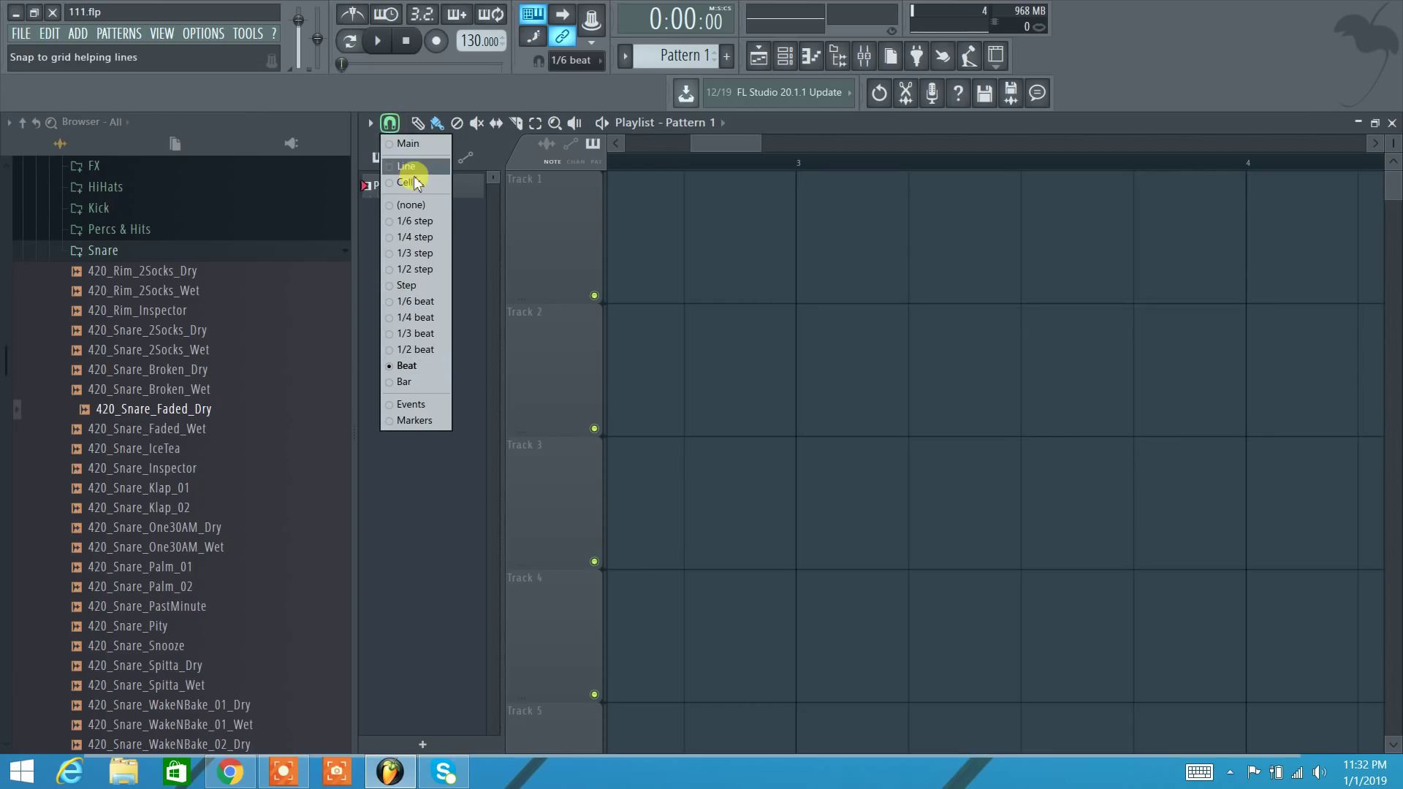
pyautogui.click(412, 203)
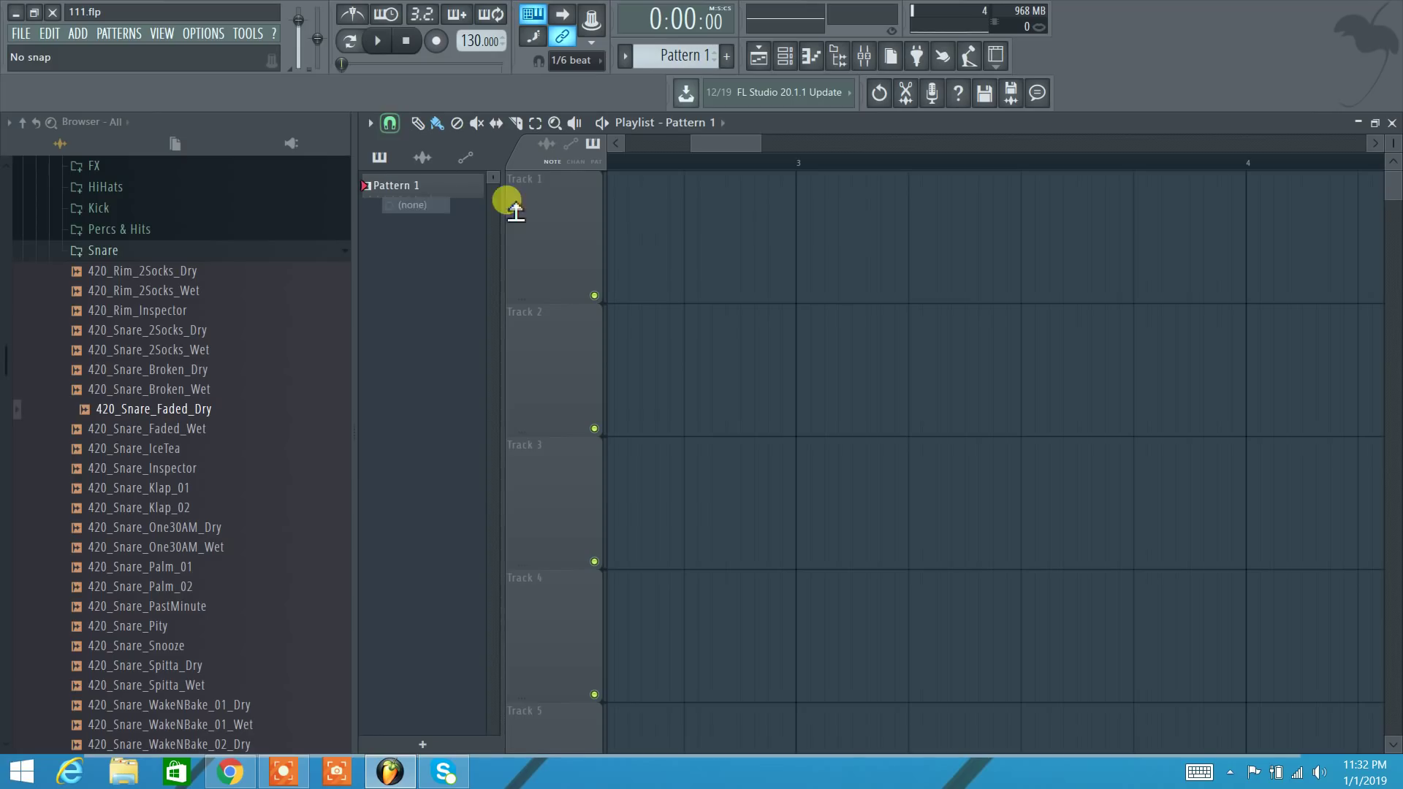
pyautogui.click(805, 239)
pyautogui.click(834, 327)
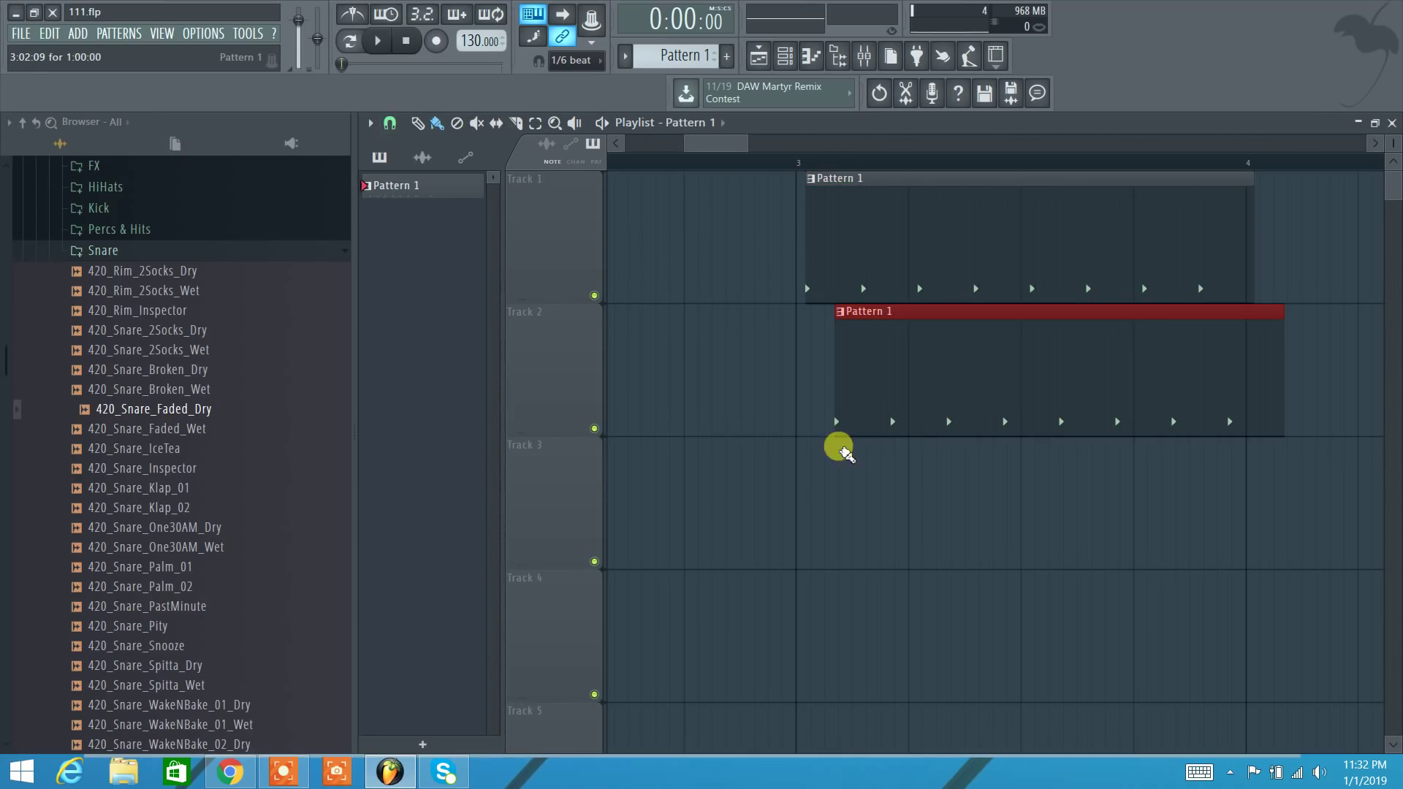
pyautogui.click(824, 482)
pyautogui.moveTo(995, 641); pyautogui.dragTo(895, 234)
pyautogui.press('Delete')
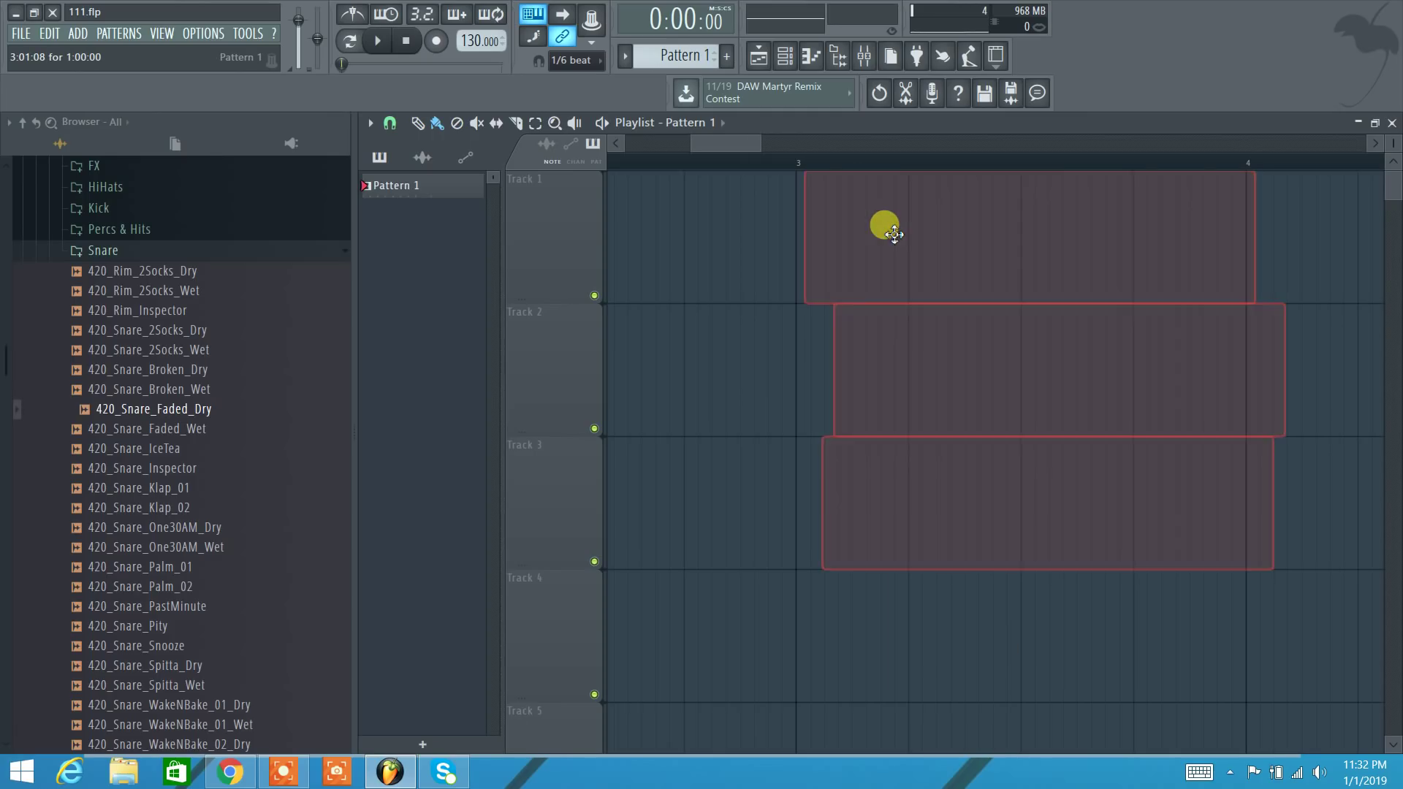
pyautogui.click(390, 122)
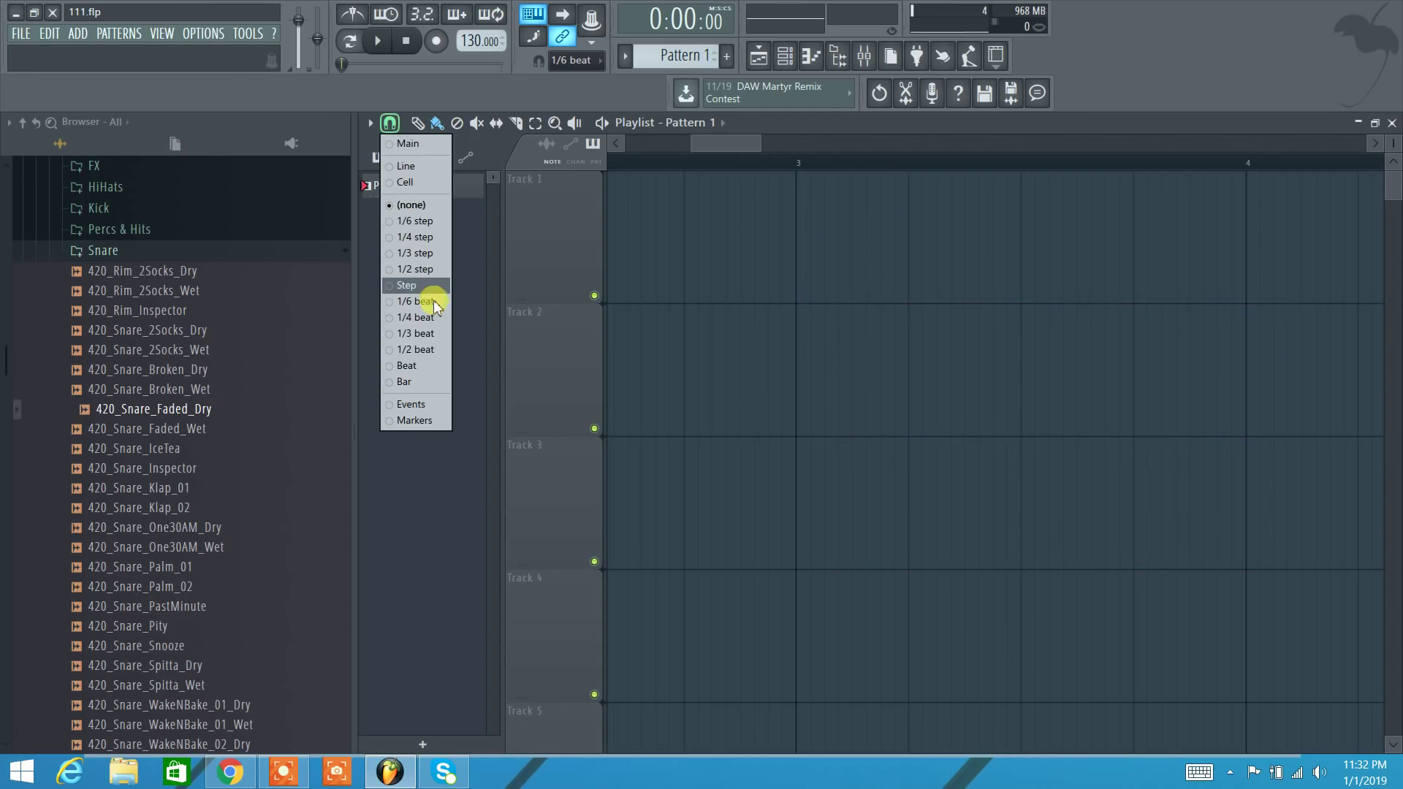
pyautogui.click(429, 368)
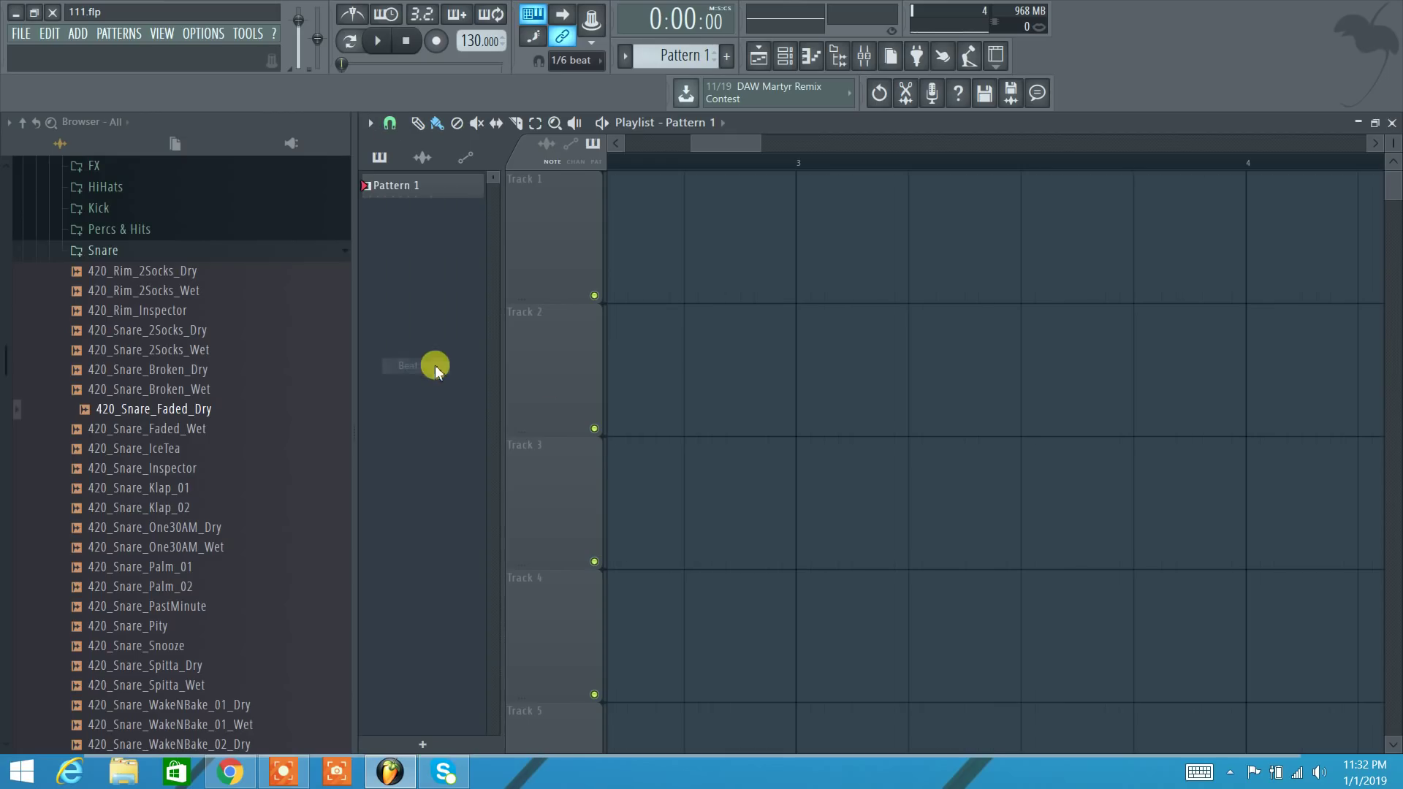
pyautogui.scroll(-8, 666, 355)
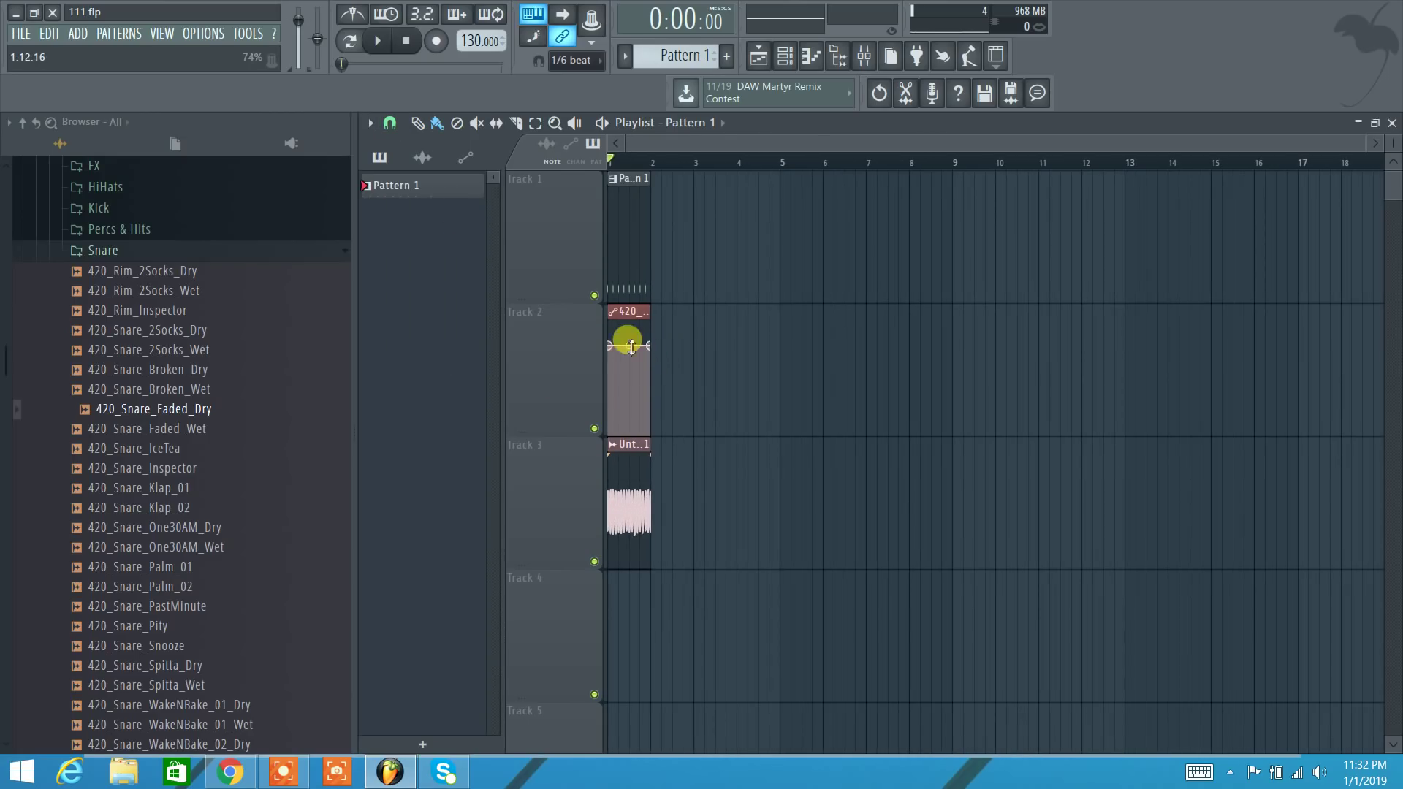
# Step: Browse the playlist options Snap and Select submenus
pyautogui.click(370, 125)
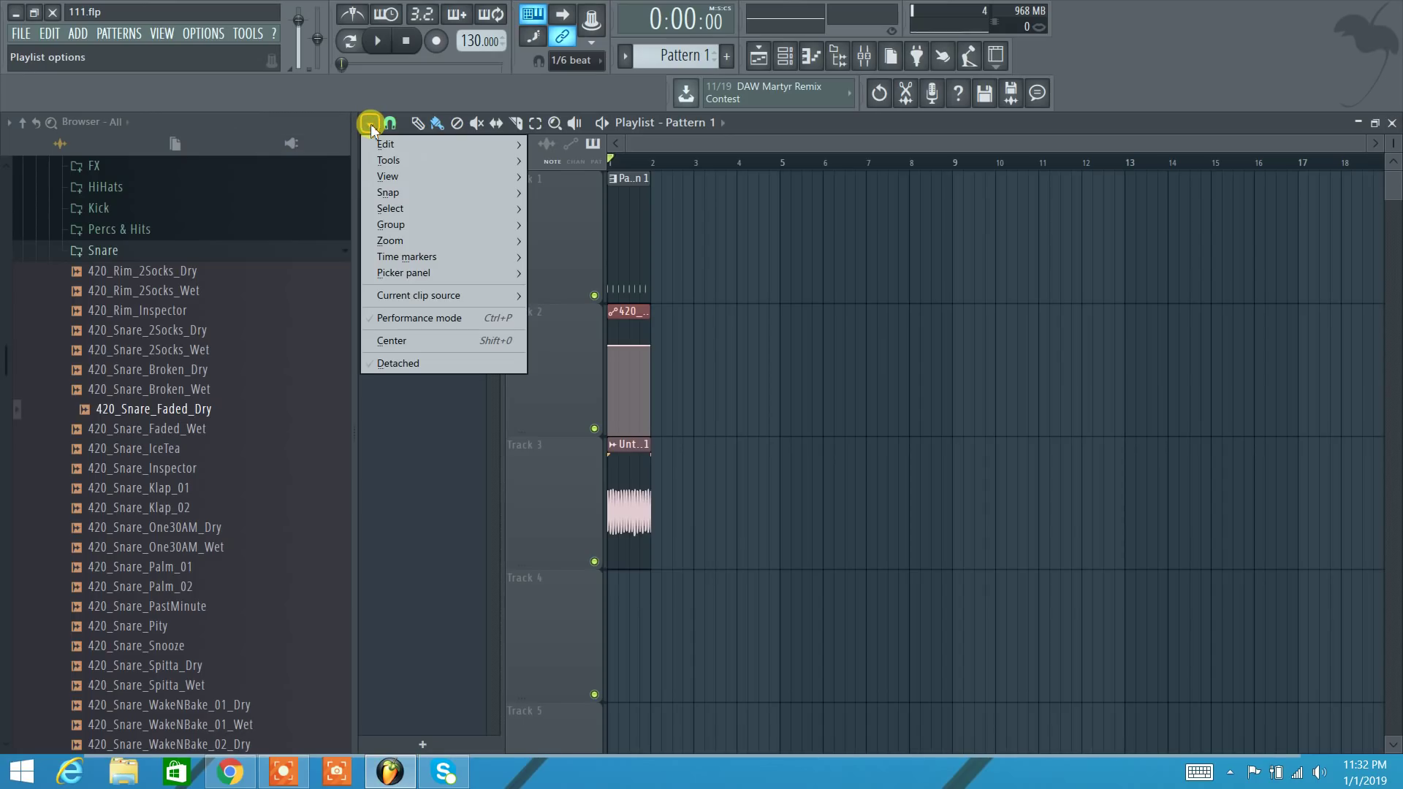
pyautogui.moveTo(406, 210)
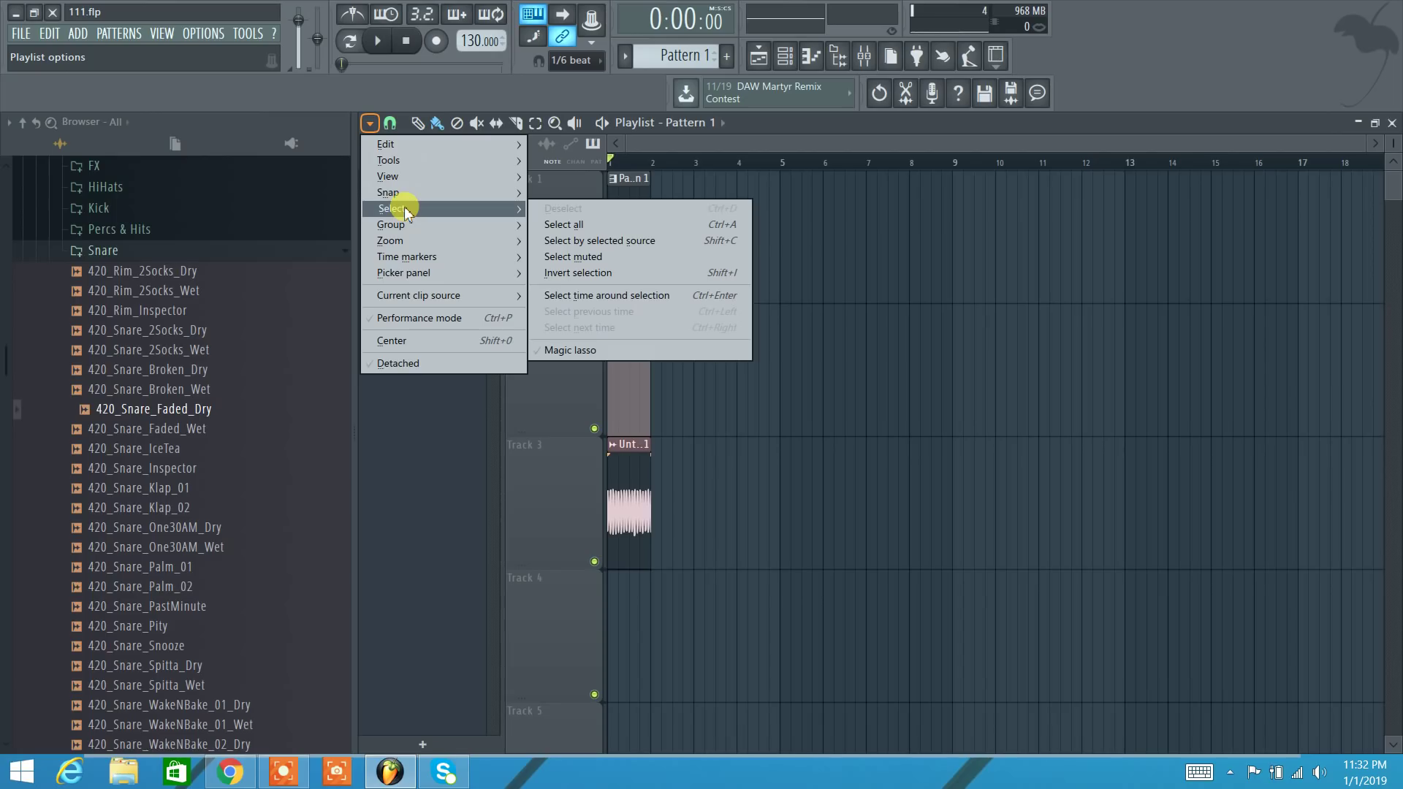
pyautogui.click(1110, 72)
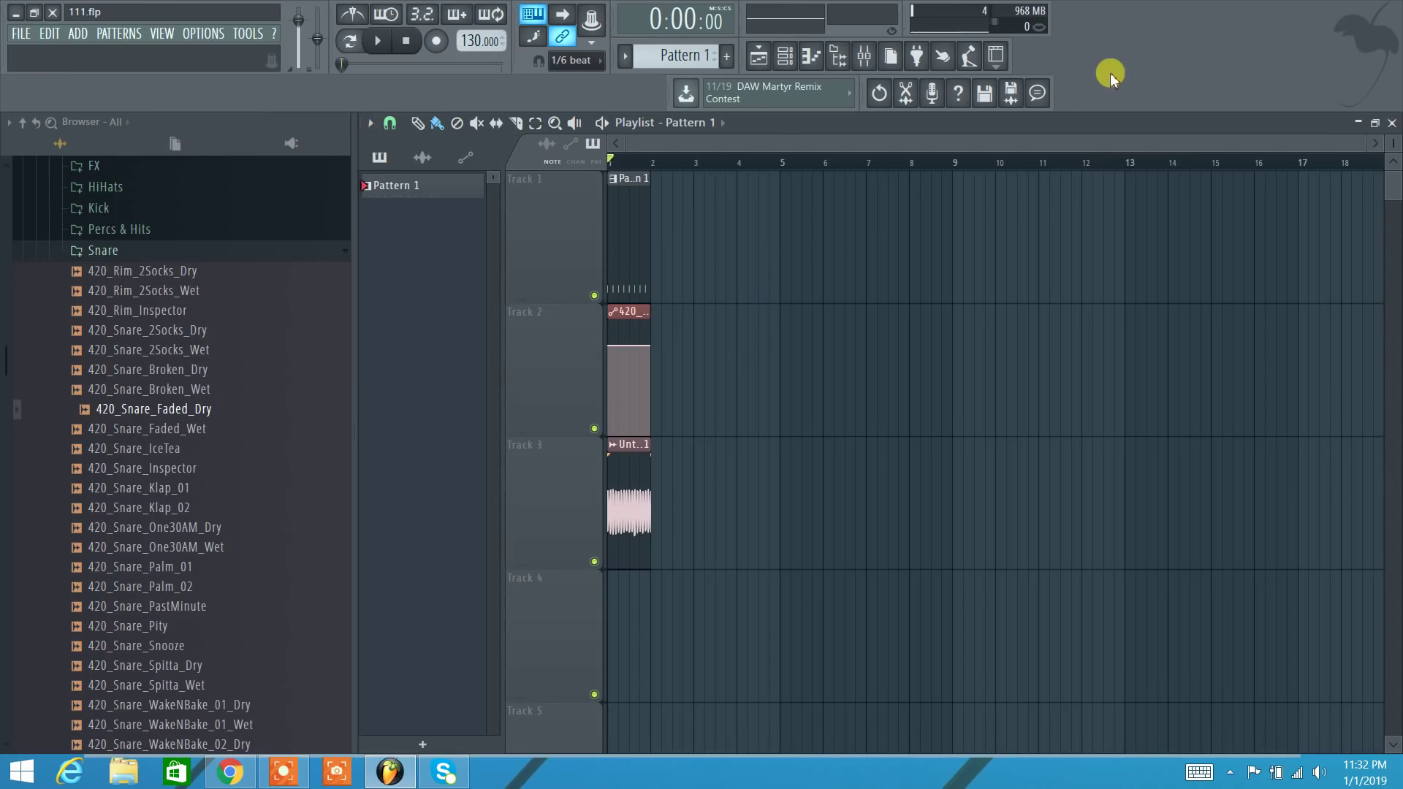
# Step: Drag-select the clips across Tracks 1–4 with the Select tool, clear the selection, and reopen playlist options
pyautogui.click(534, 123)
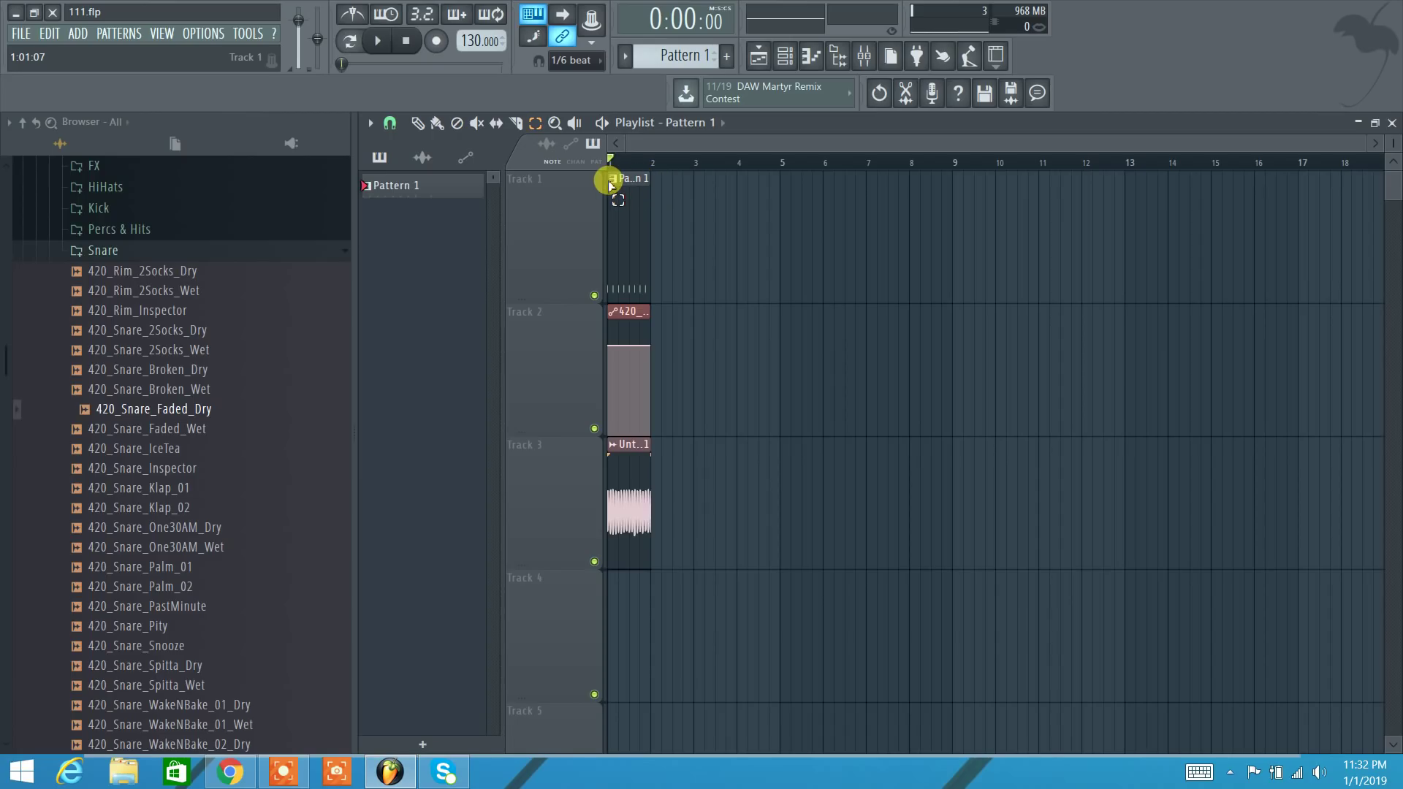
pyautogui.click(416, 125)
pyautogui.moveTo(733, 569); pyautogui.dragTo(622, 268)
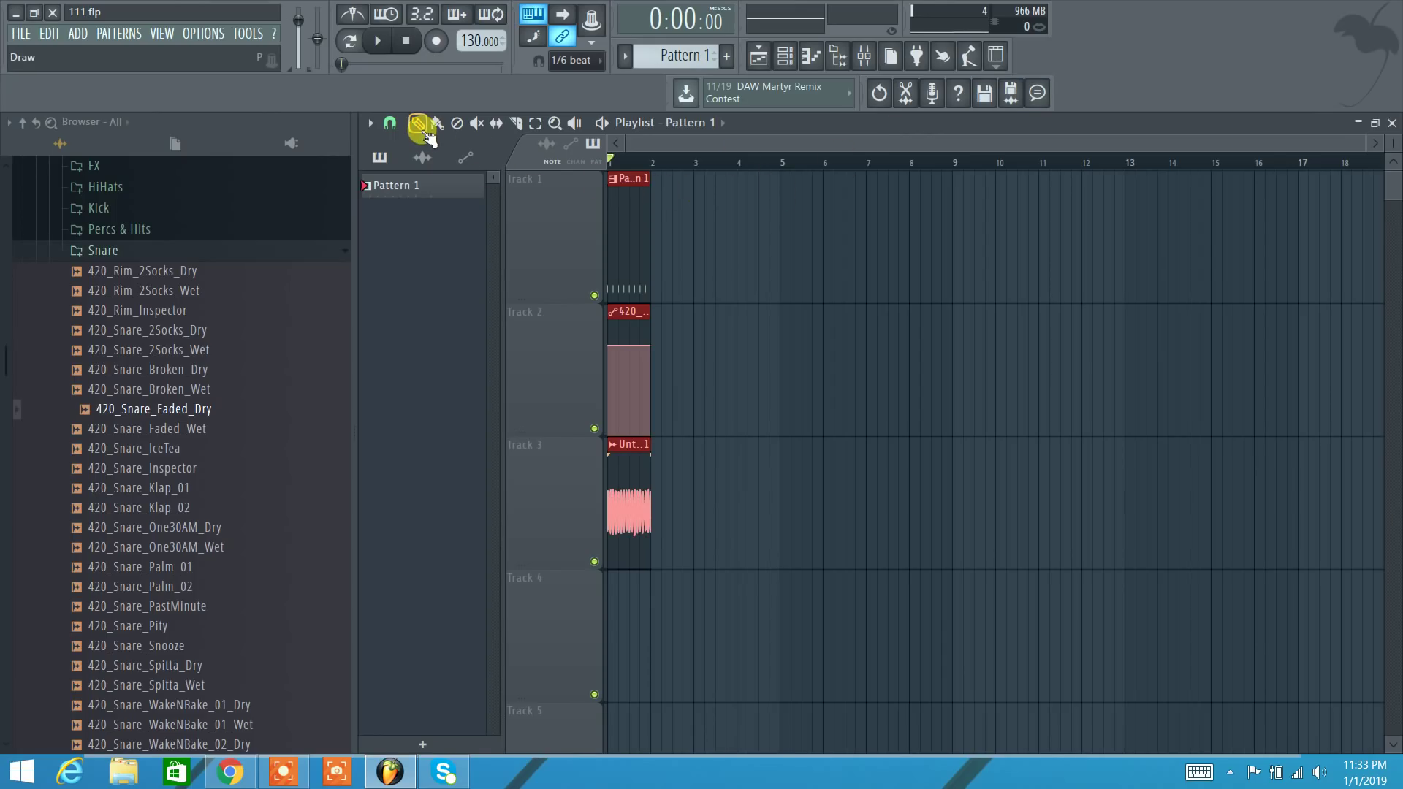
pyautogui.click(537, 124)
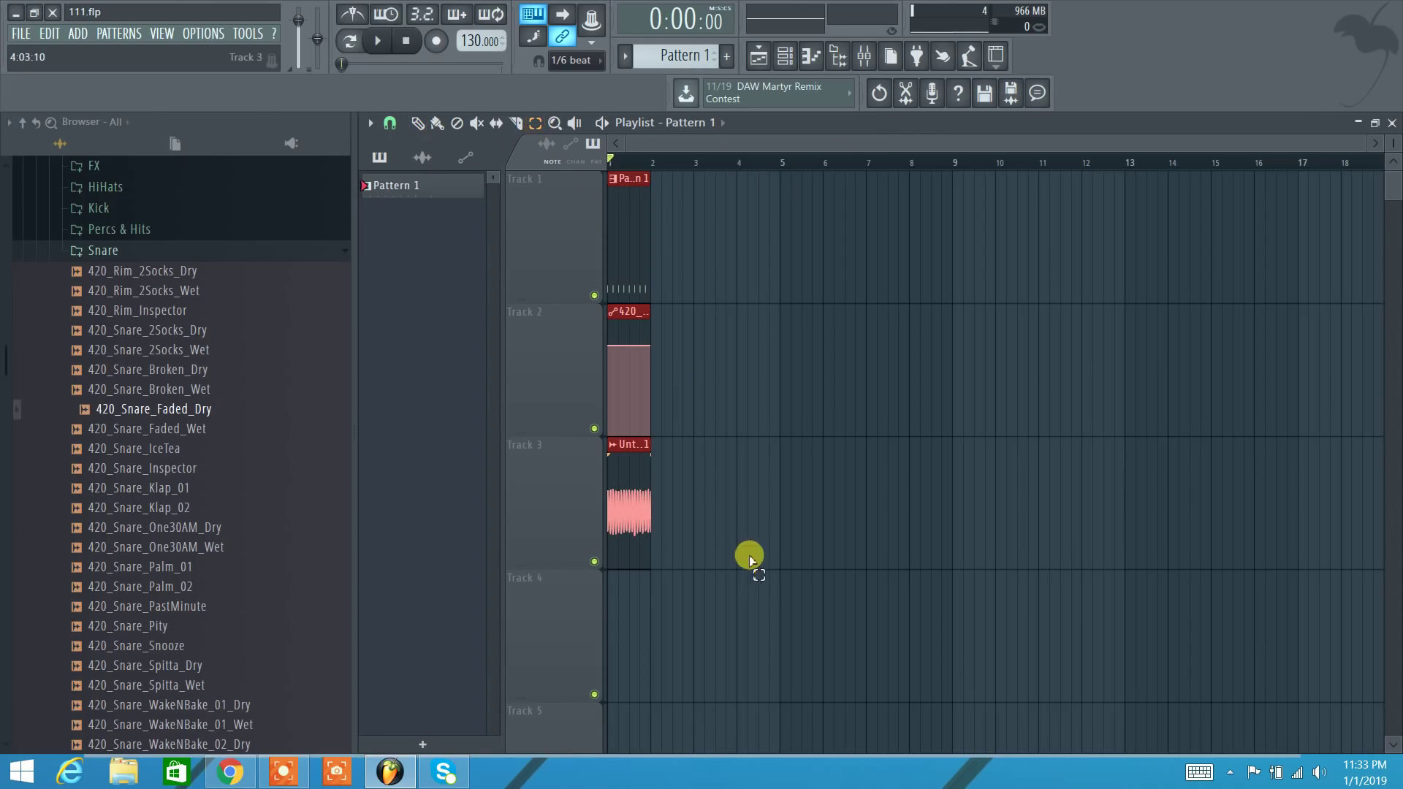
pyautogui.moveTo(751, 558); pyautogui.dragTo(618, 256)
pyautogui.click(618, 256)
pyautogui.click(372, 123)
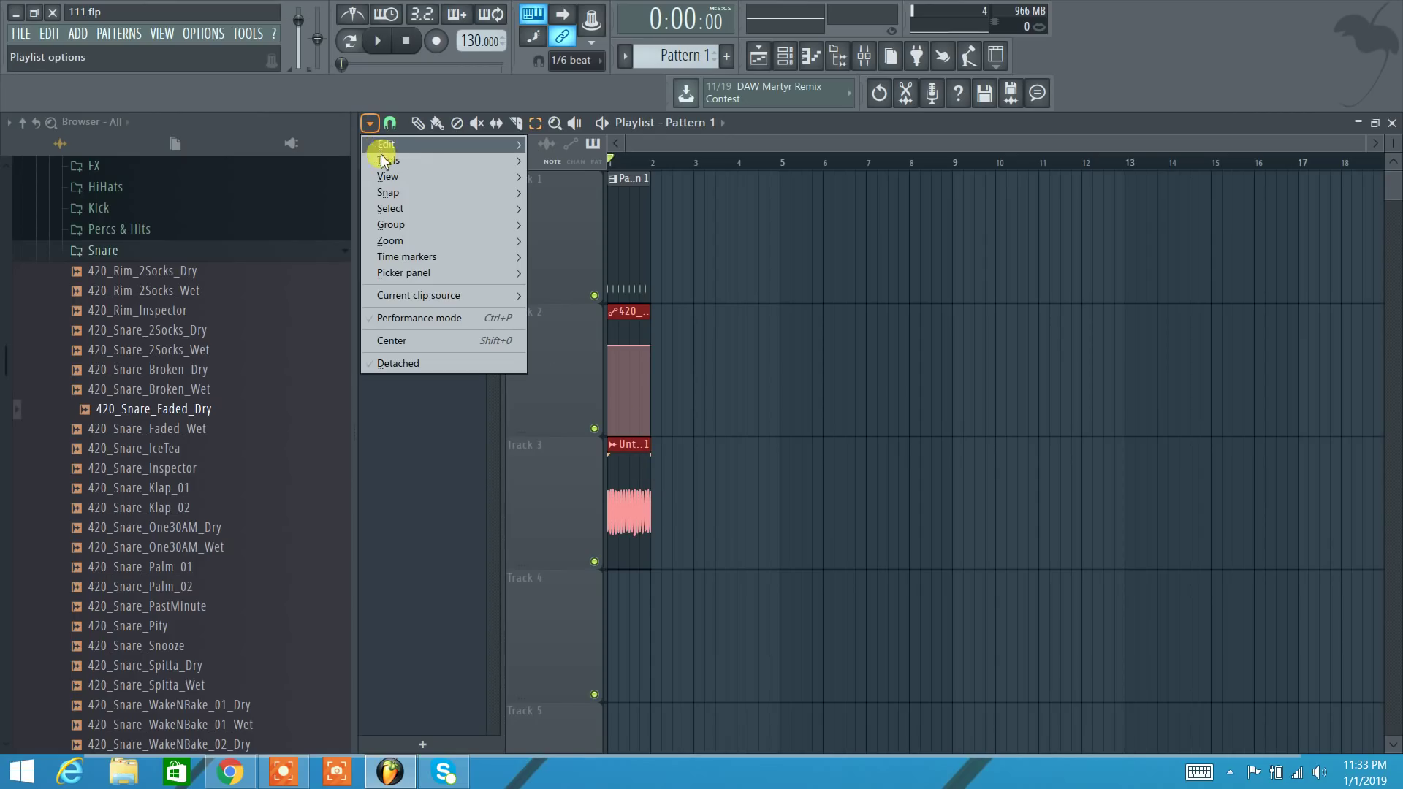
# Step: Enlarge the playlist track height with Ctrl+scroll and dismiss Track 1's header menu unchanged
pyautogui.moveTo(409, 229)
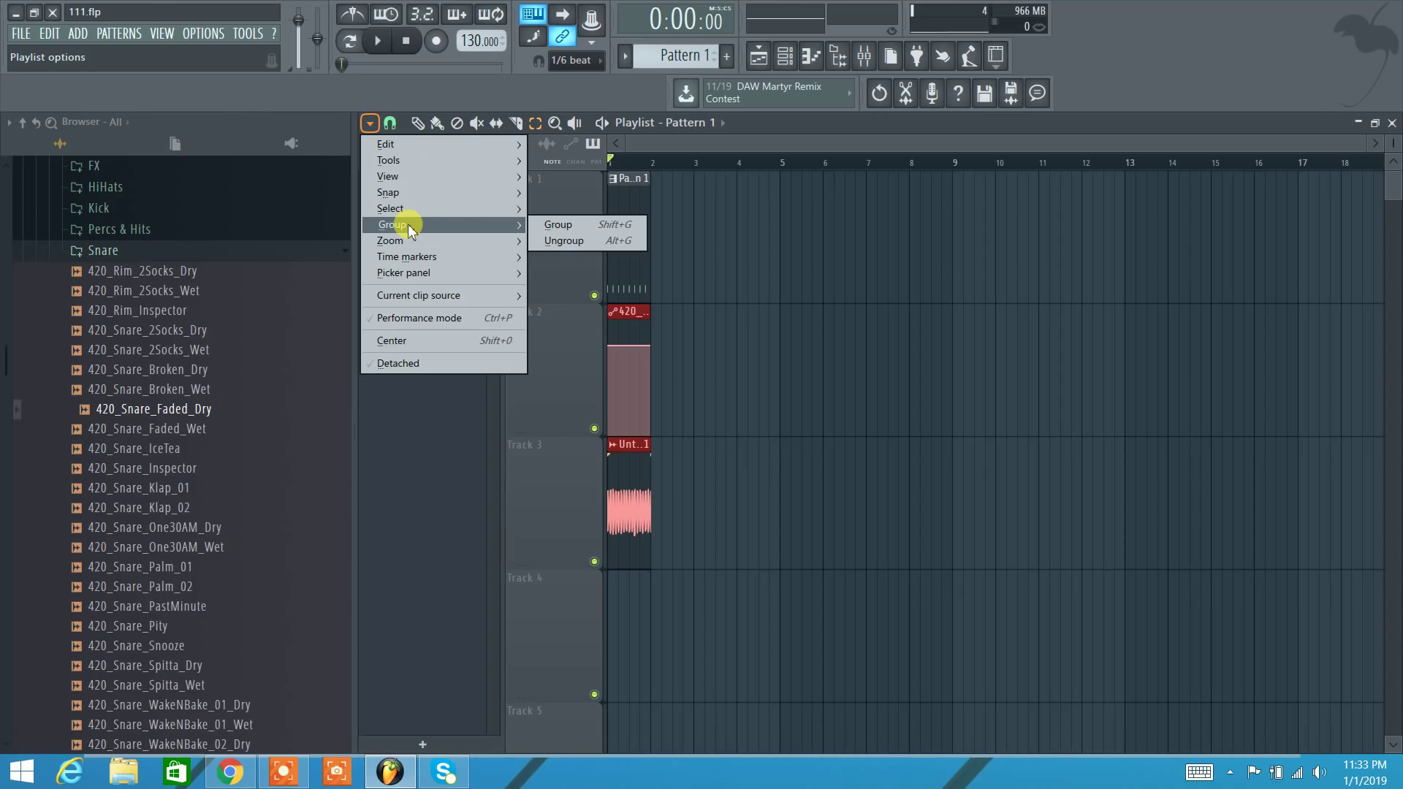
pyautogui.click(595, 353)
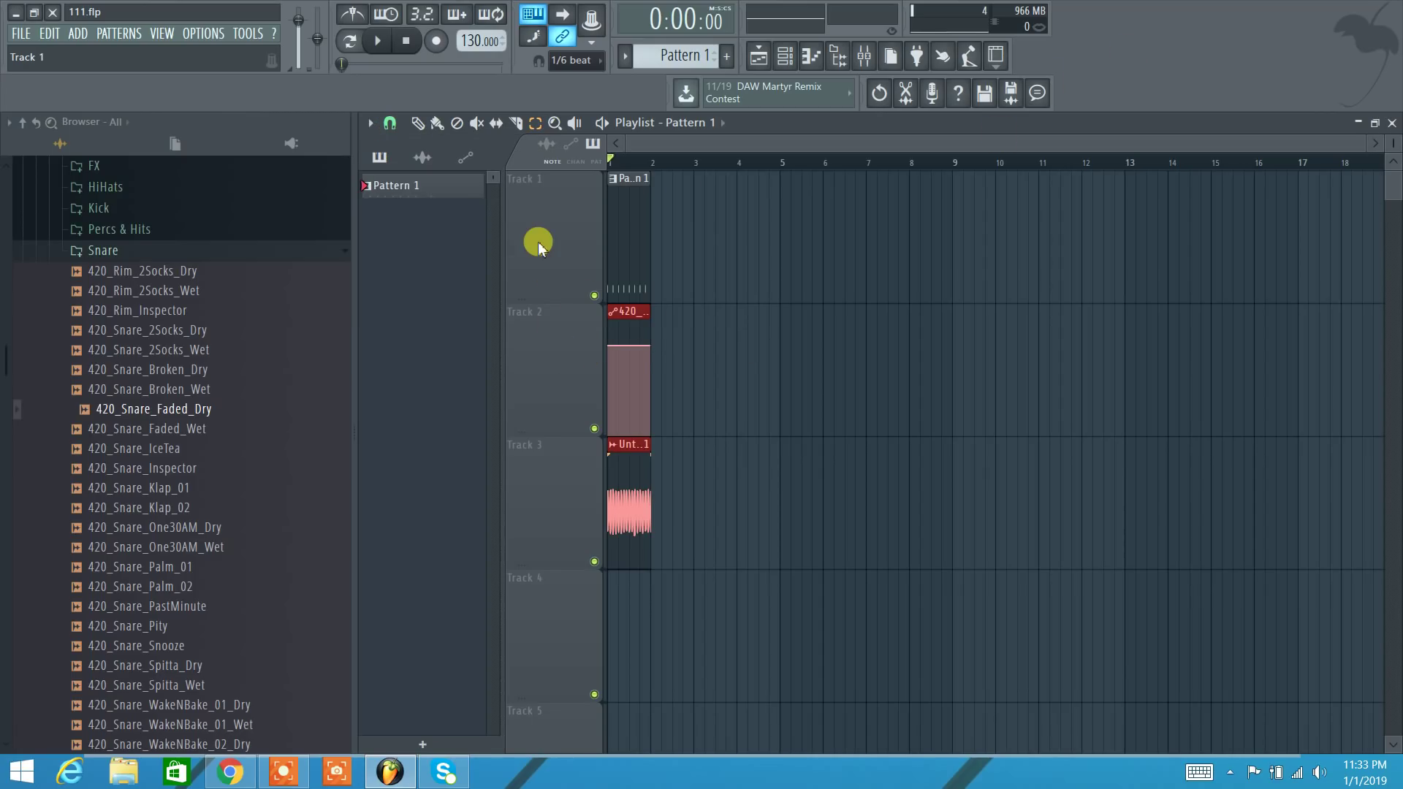
pyautogui.scroll(1, 537, 230)
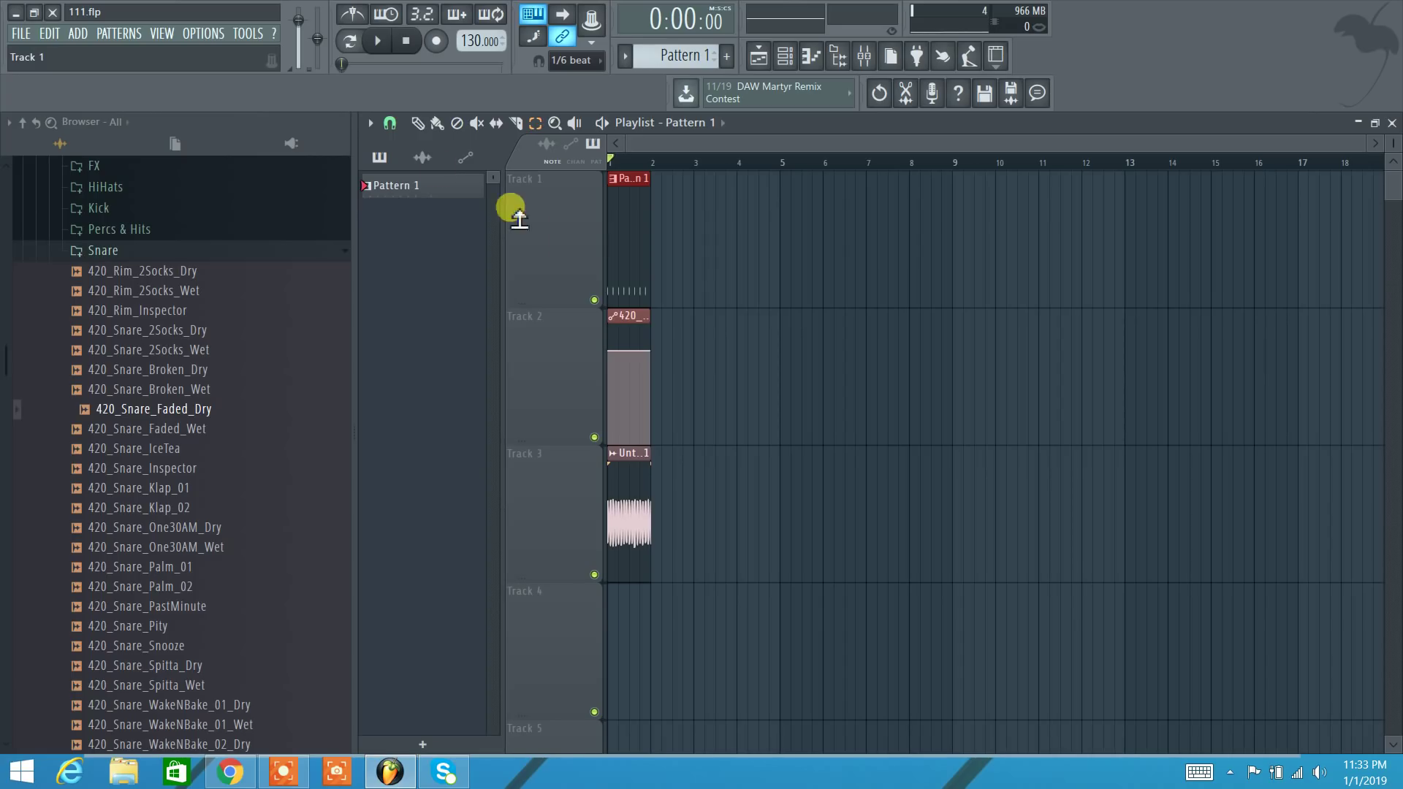
pyautogui.click(417, 122)
pyautogui.rightClick(543, 220)
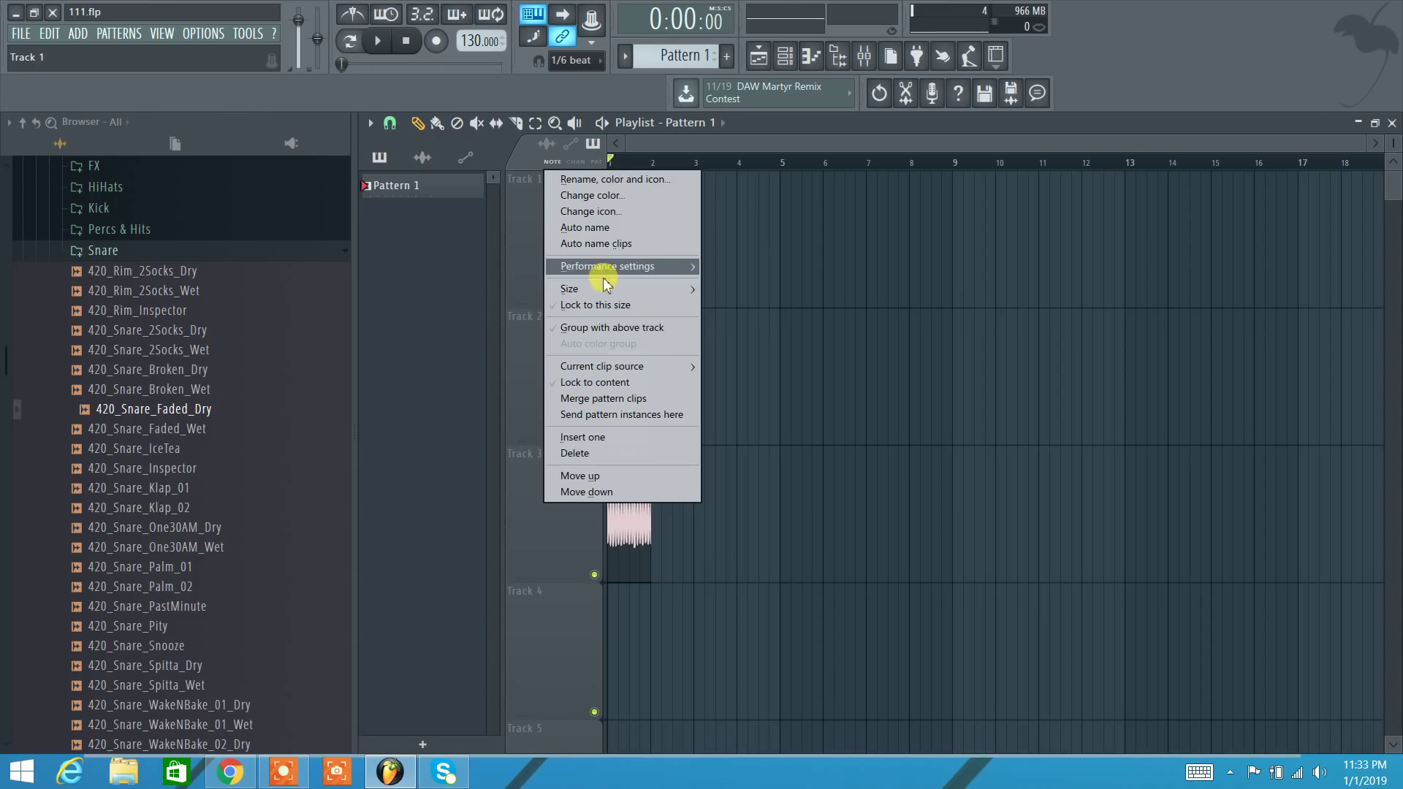
pyautogui.click(1141, 55)
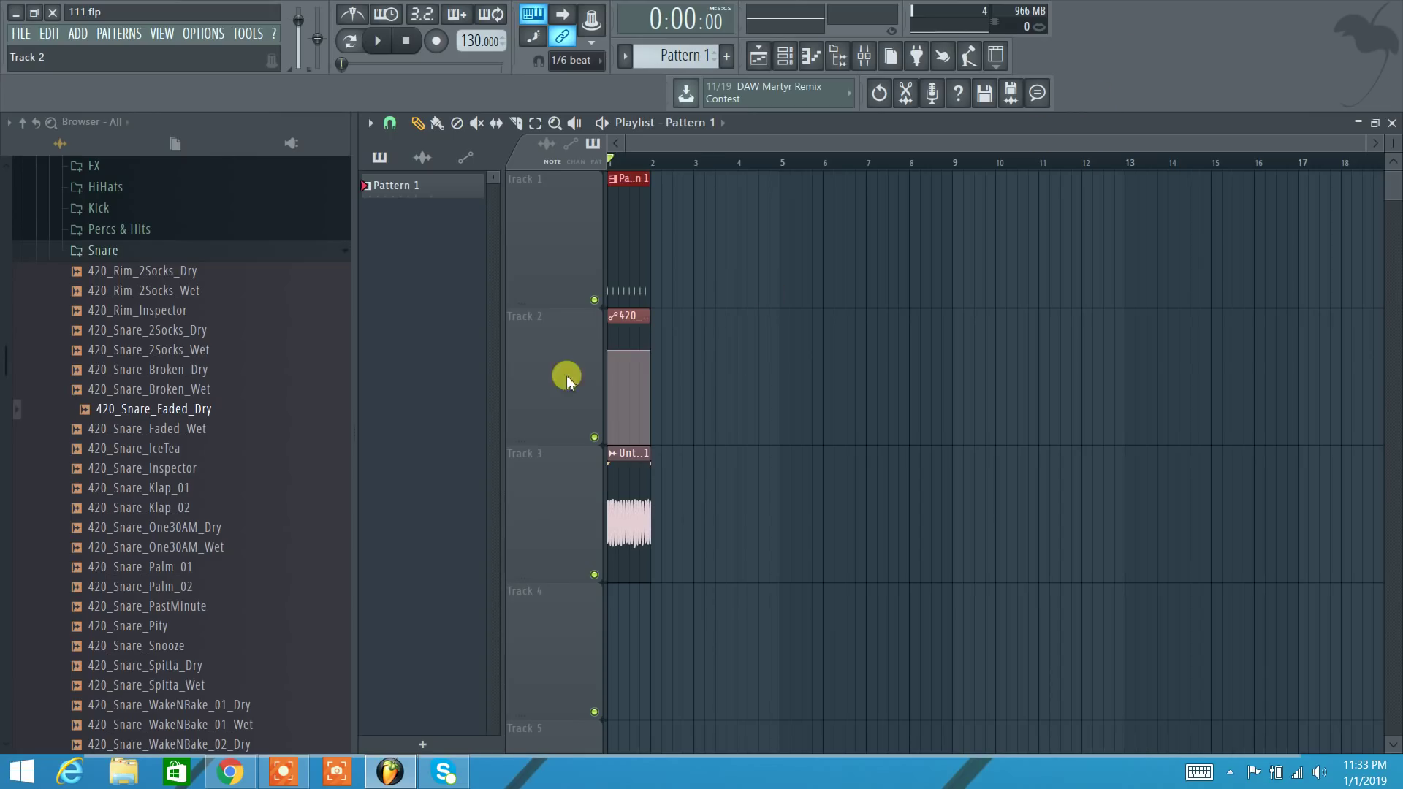
# Step: Choose Group with above track from Track 5's header menu, then open Track 1's menu
pyautogui.scroll(-2, 586, 520)
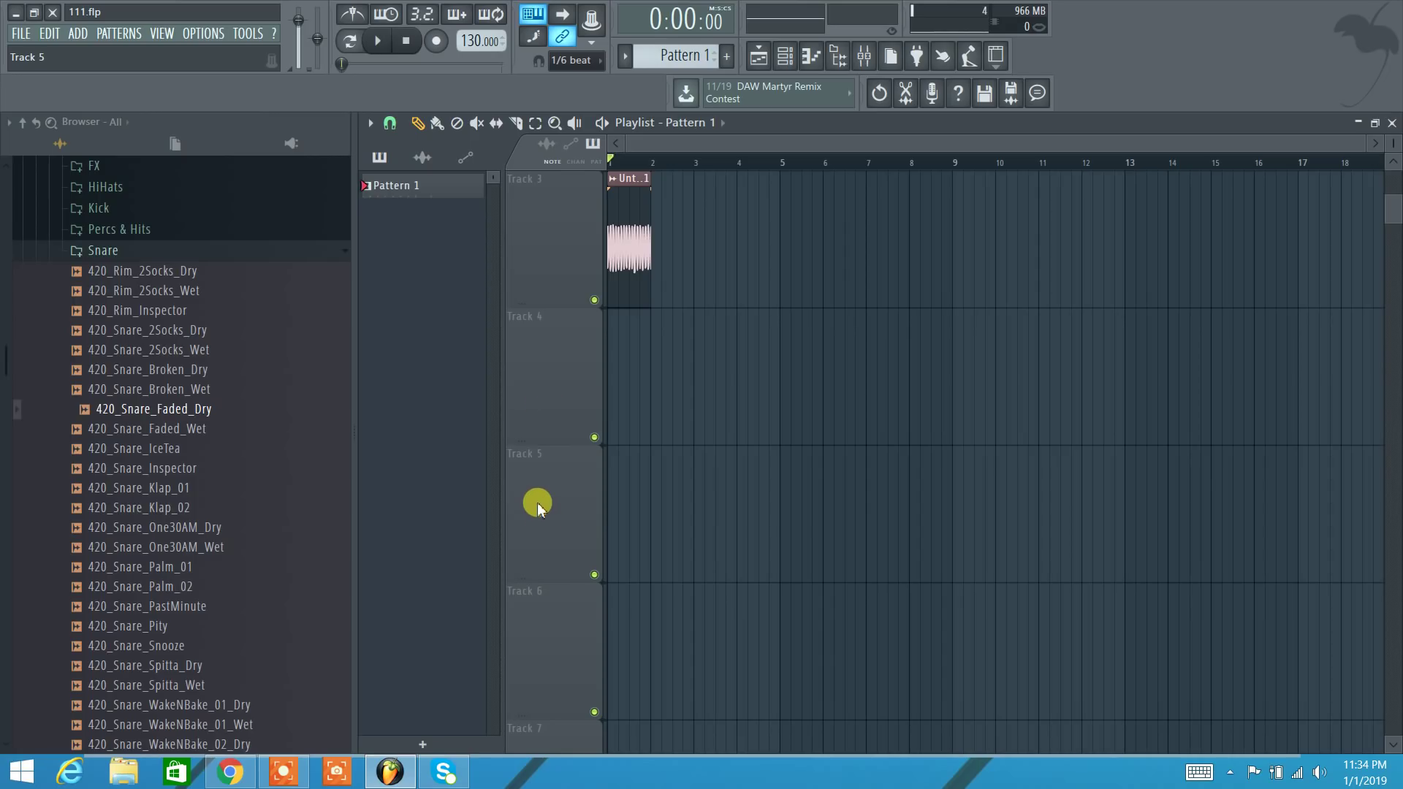
pyautogui.rightClick(537, 502)
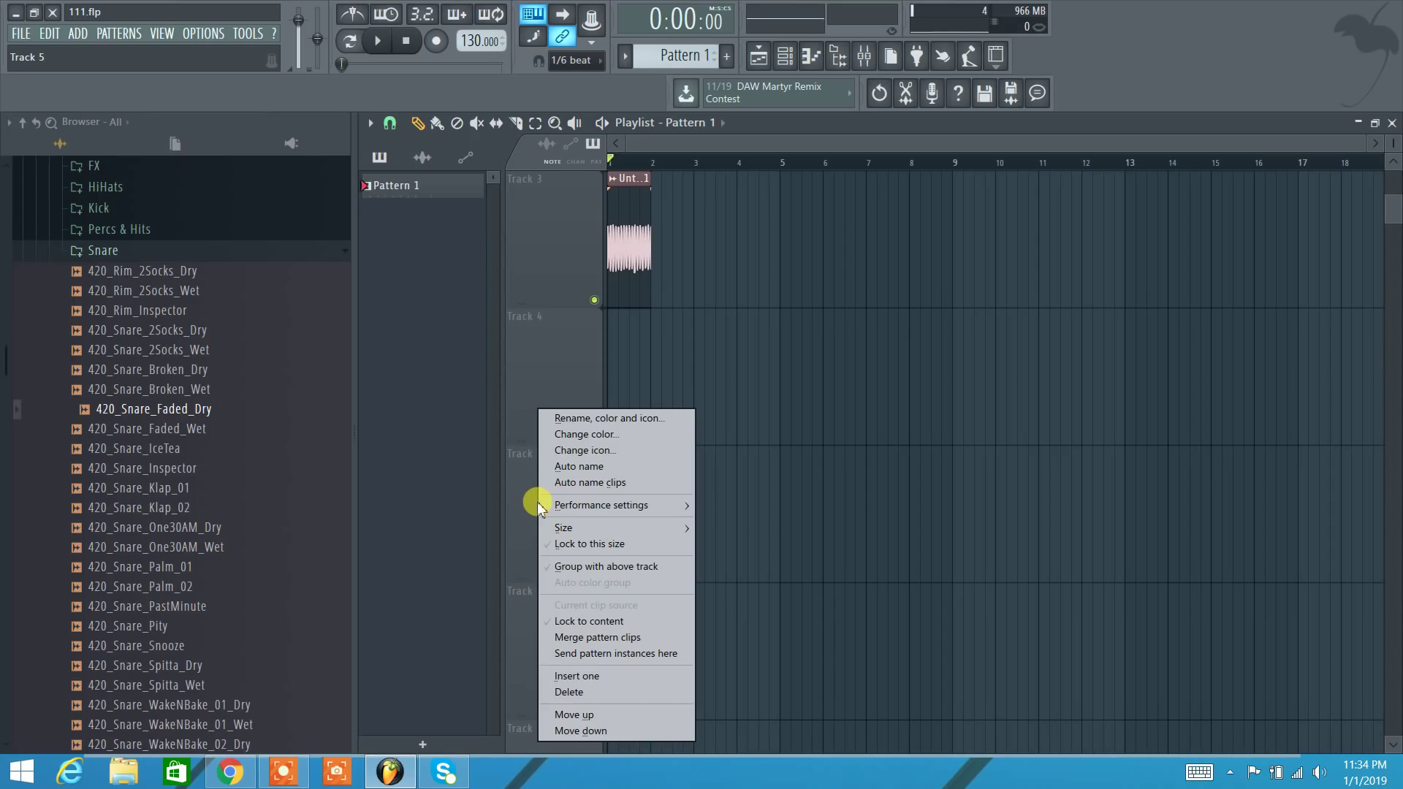
pyautogui.click(595, 566)
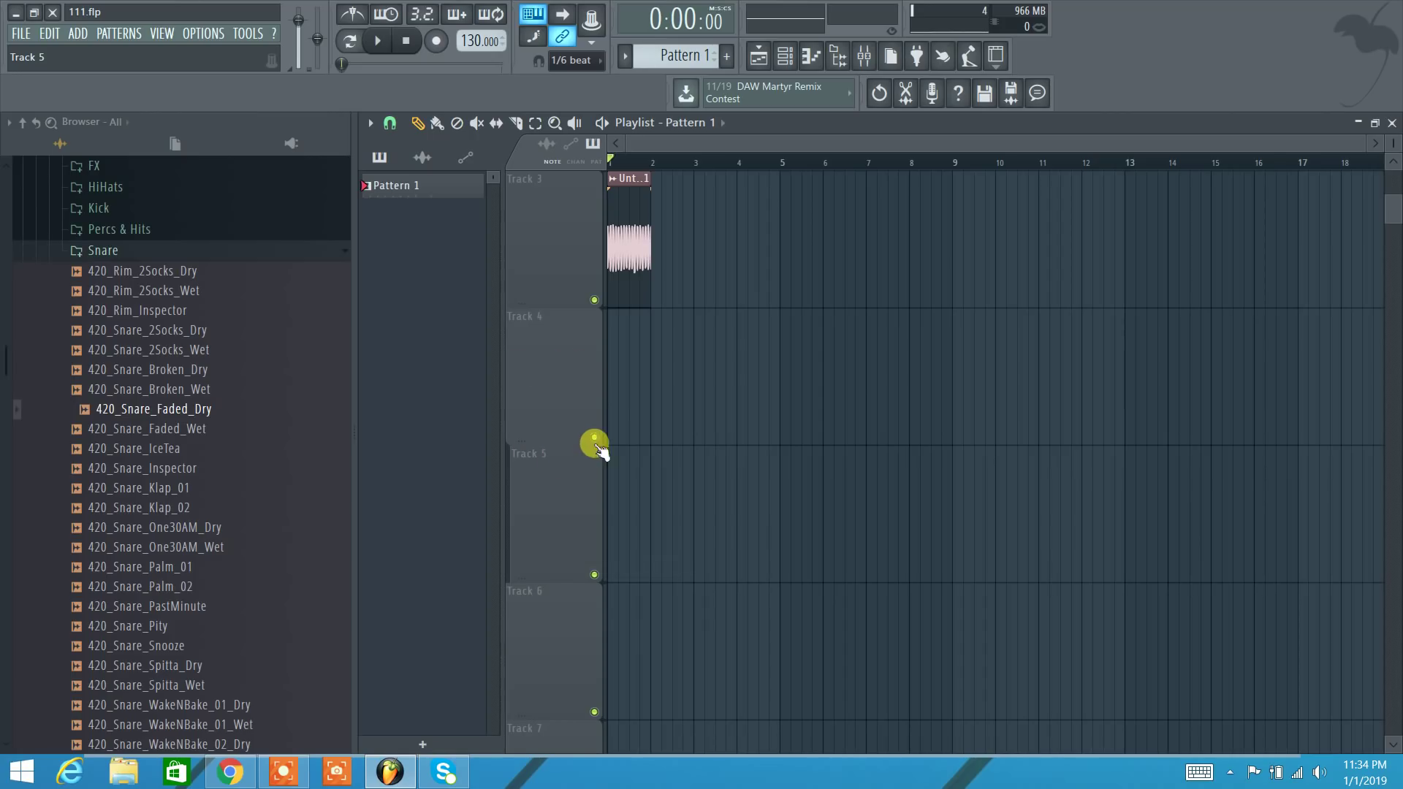
pyautogui.scroll(4, 840, 486)
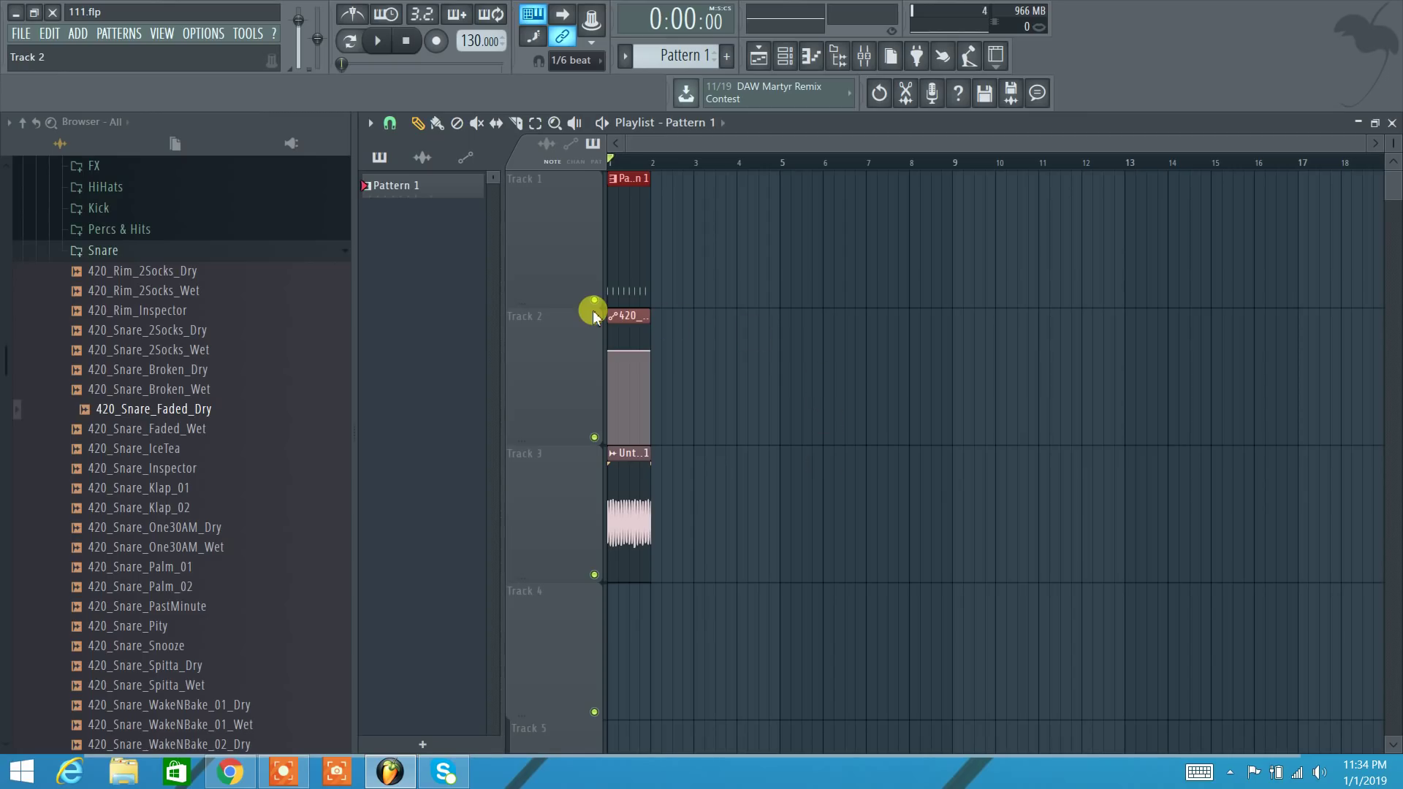
pyautogui.rightClick(536, 239)
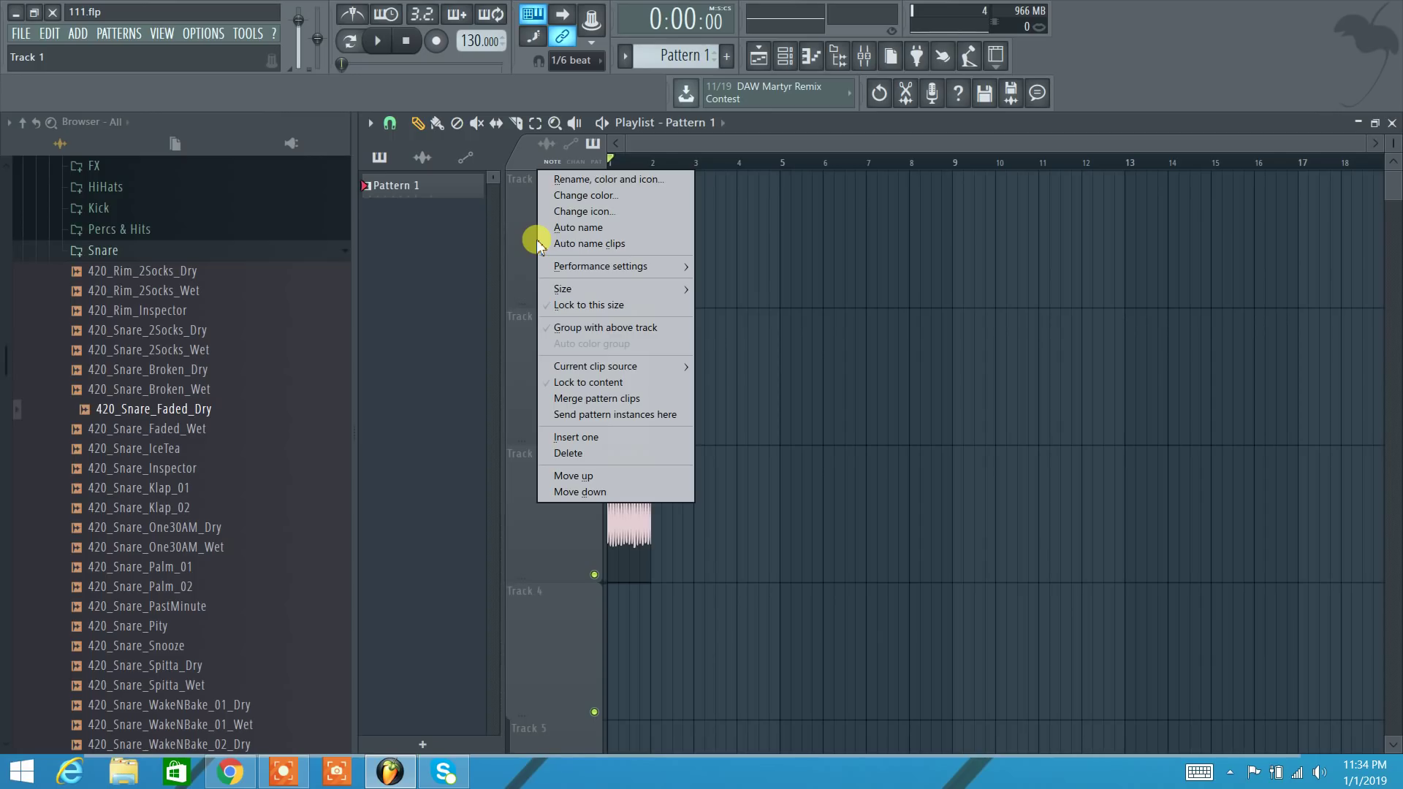
# Step: Select the Draw (pencil) tool in the playlist toolbar and reopen Track 1's header menu
pyautogui.click(522, 242)
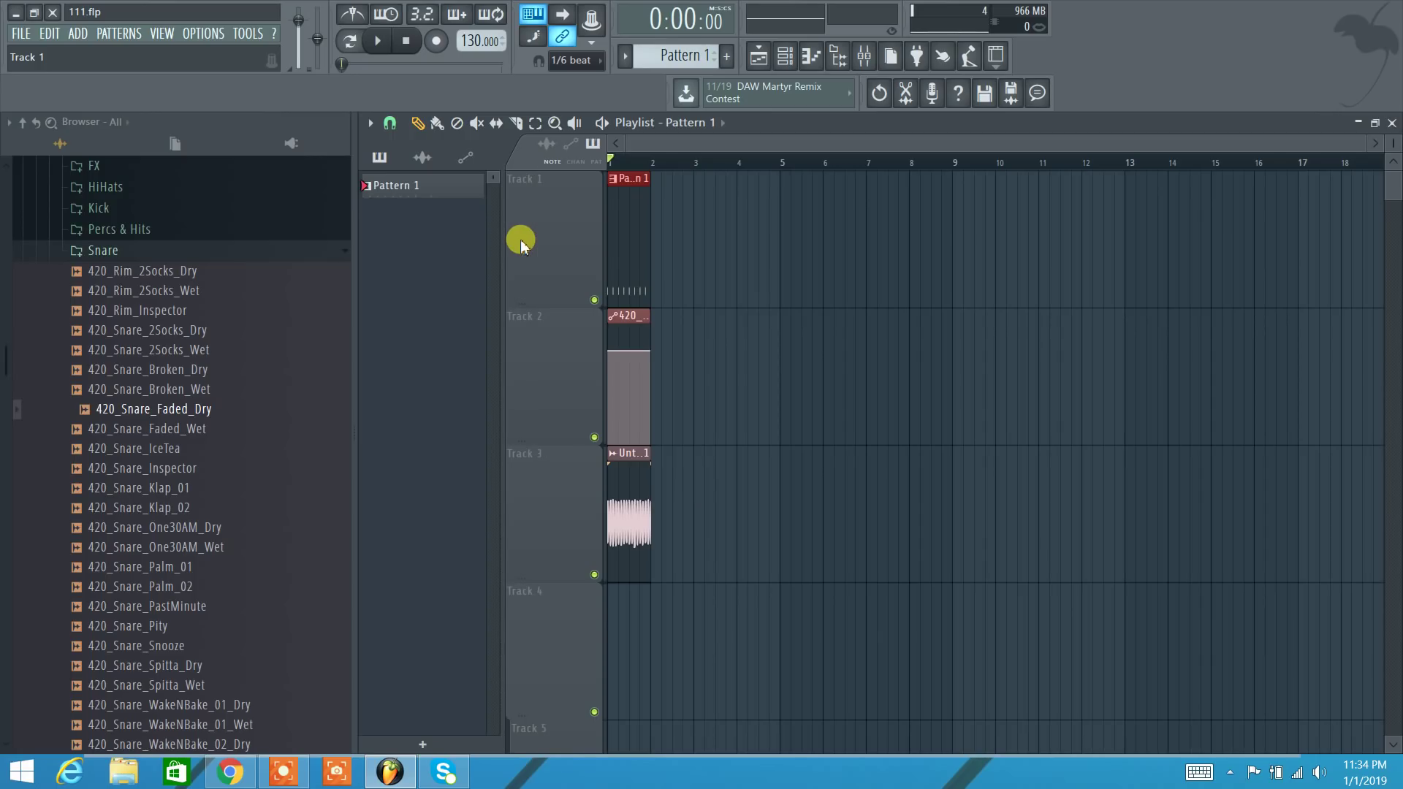
pyautogui.rightClick(535, 222)
pyautogui.click(1148, 50)
pyautogui.click(536, 124)
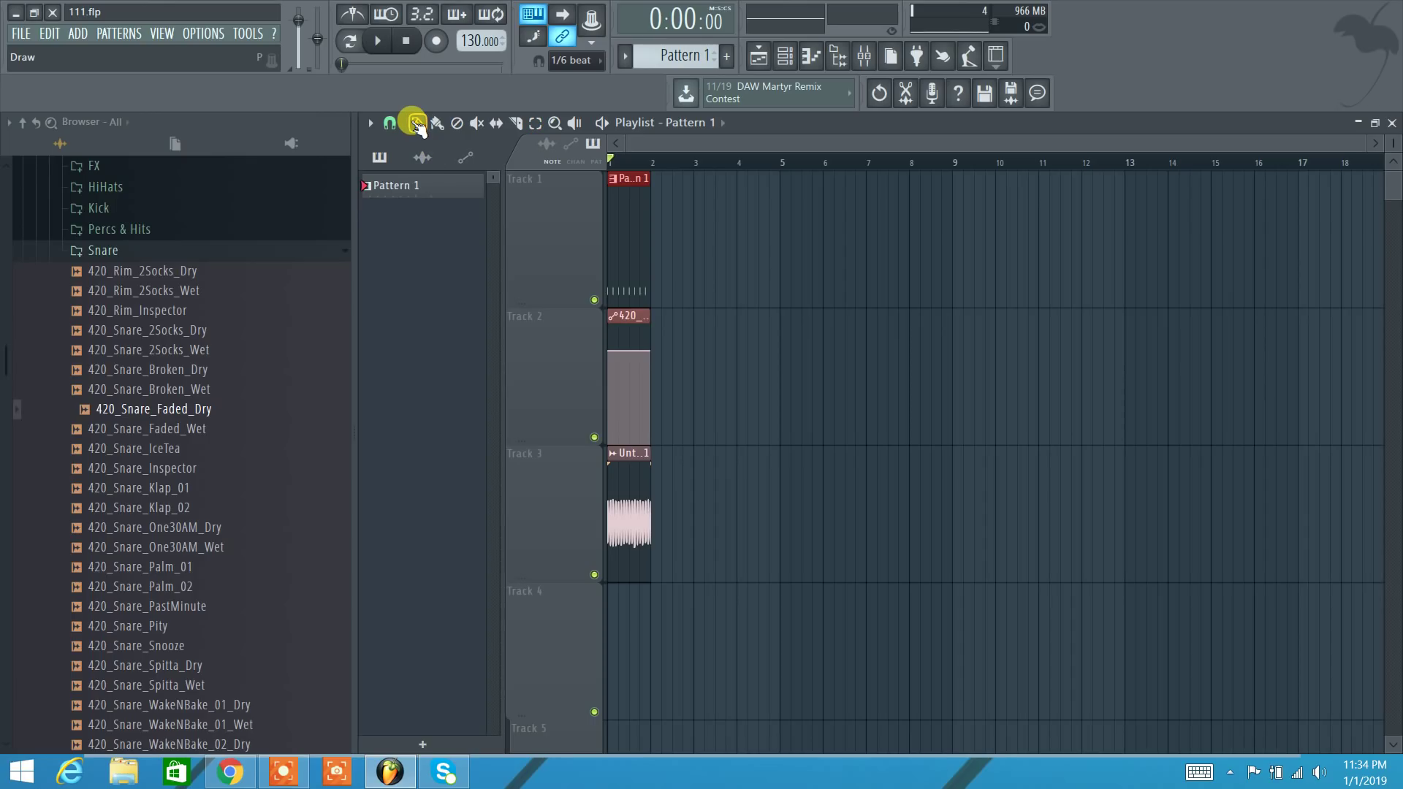
pyautogui.click(417, 124)
pyautogui.rightClick(539, 233)
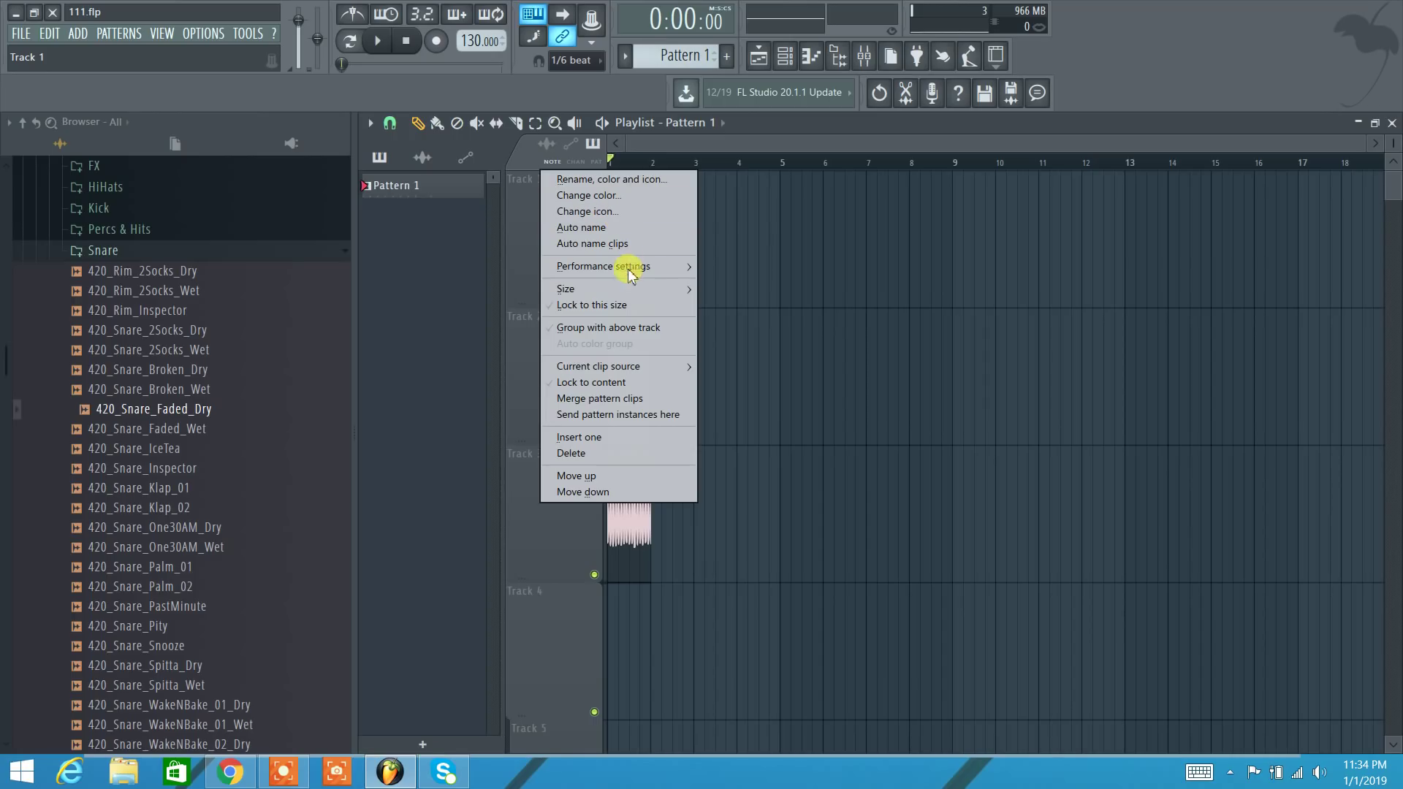
# Step: Open and close the Playlist options menu twice, then bring up Track 1's options menu
pyautogui.click(369, 124)
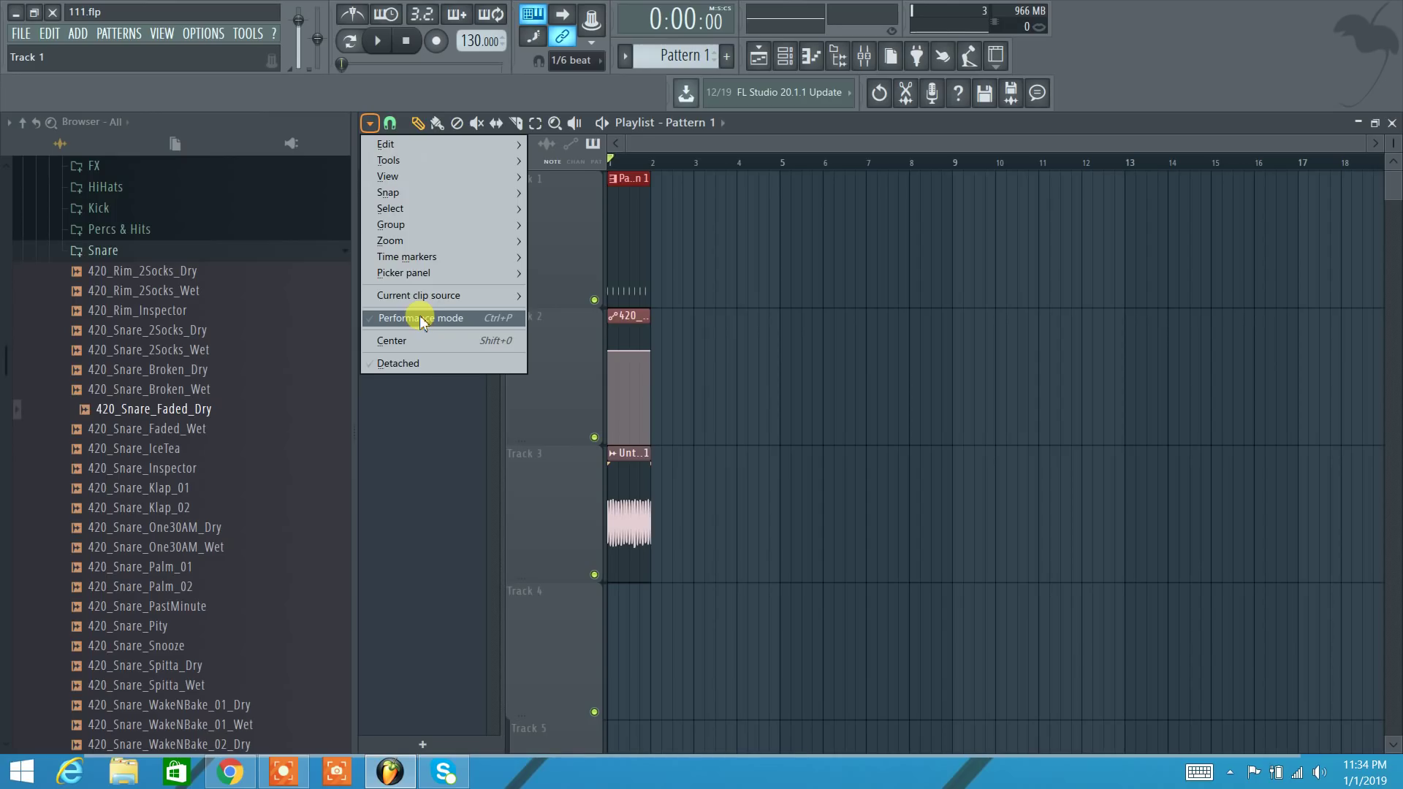
pyautogui.click(1149, 70)
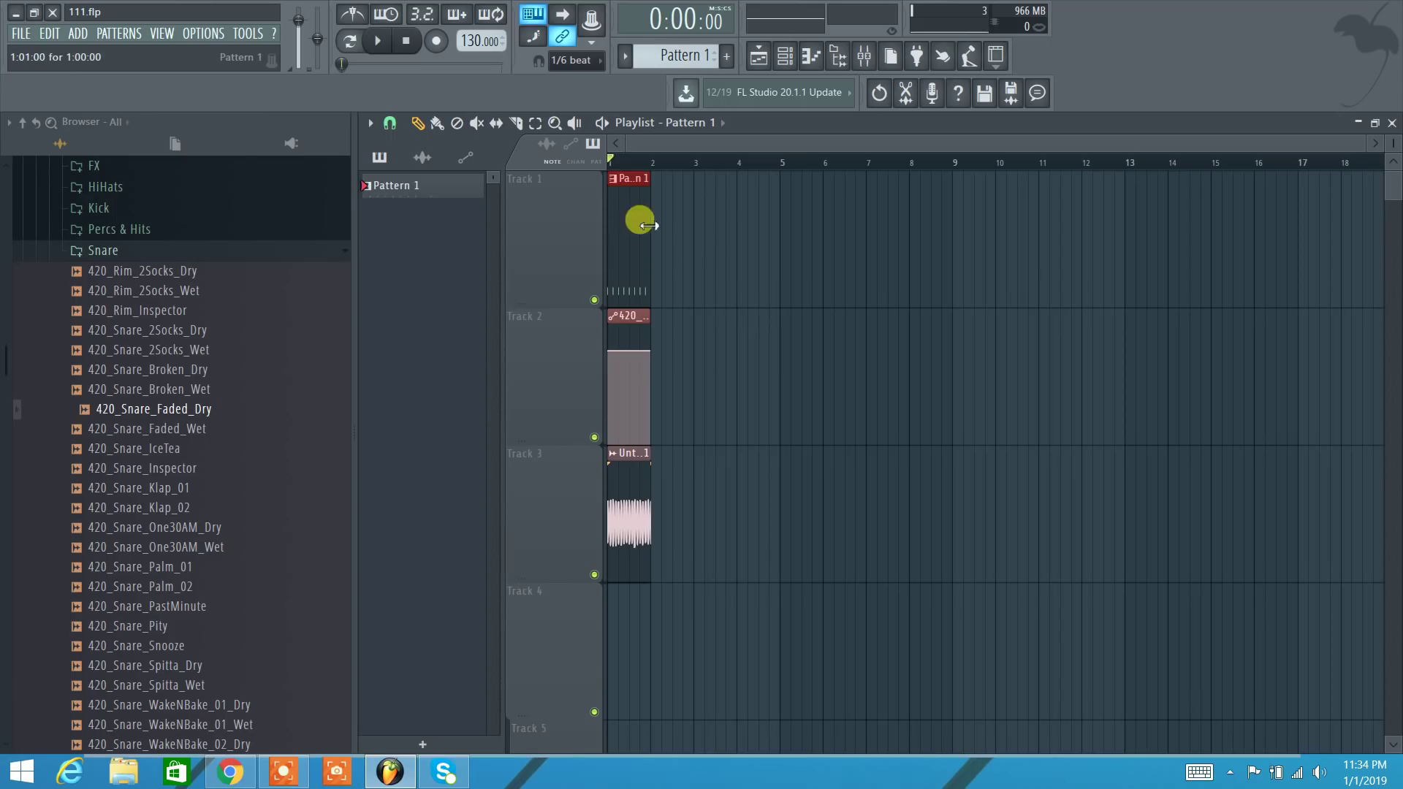
pyautogui.moveTo(634, 358)
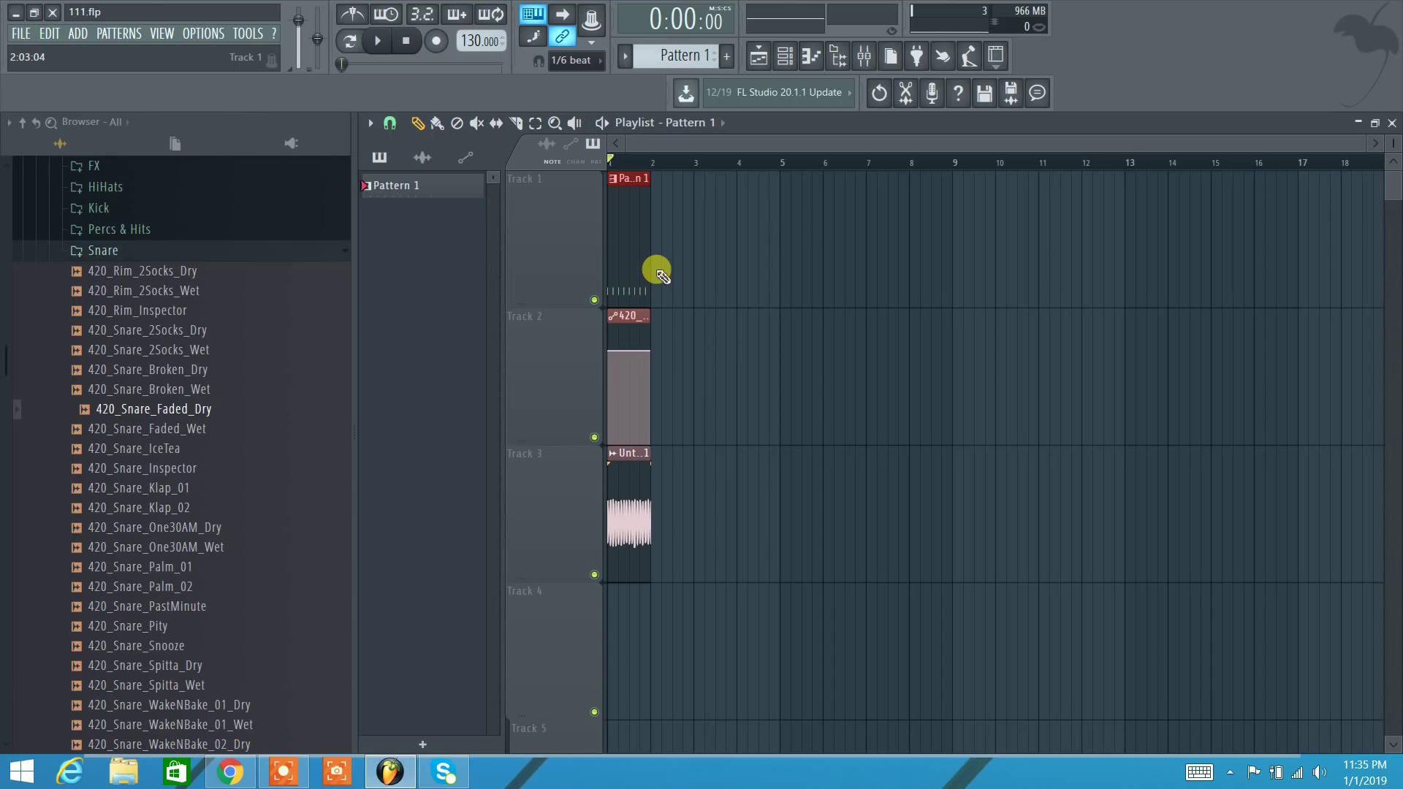
pyautogui.click(371, 124)
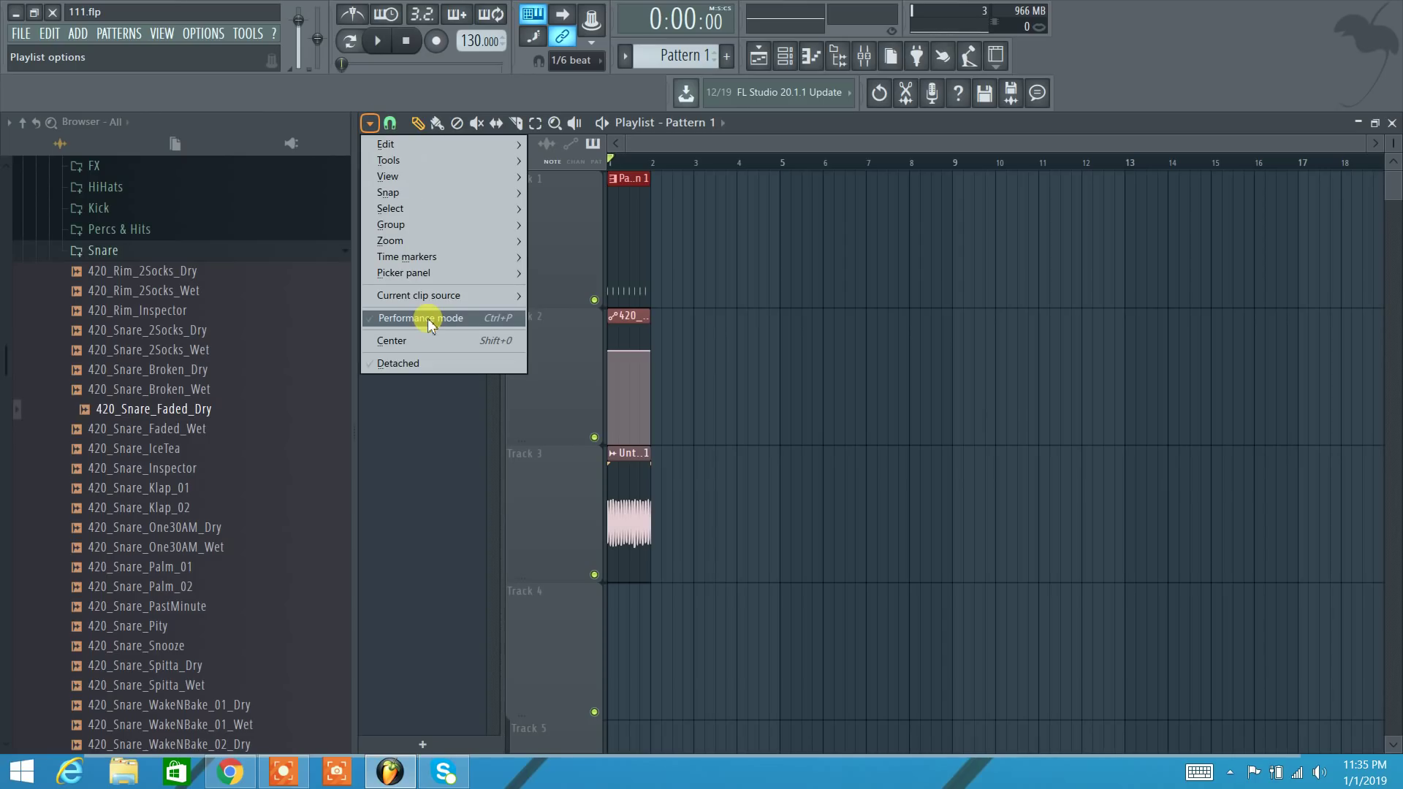
pyautogui.hotkey('alt', 'p')
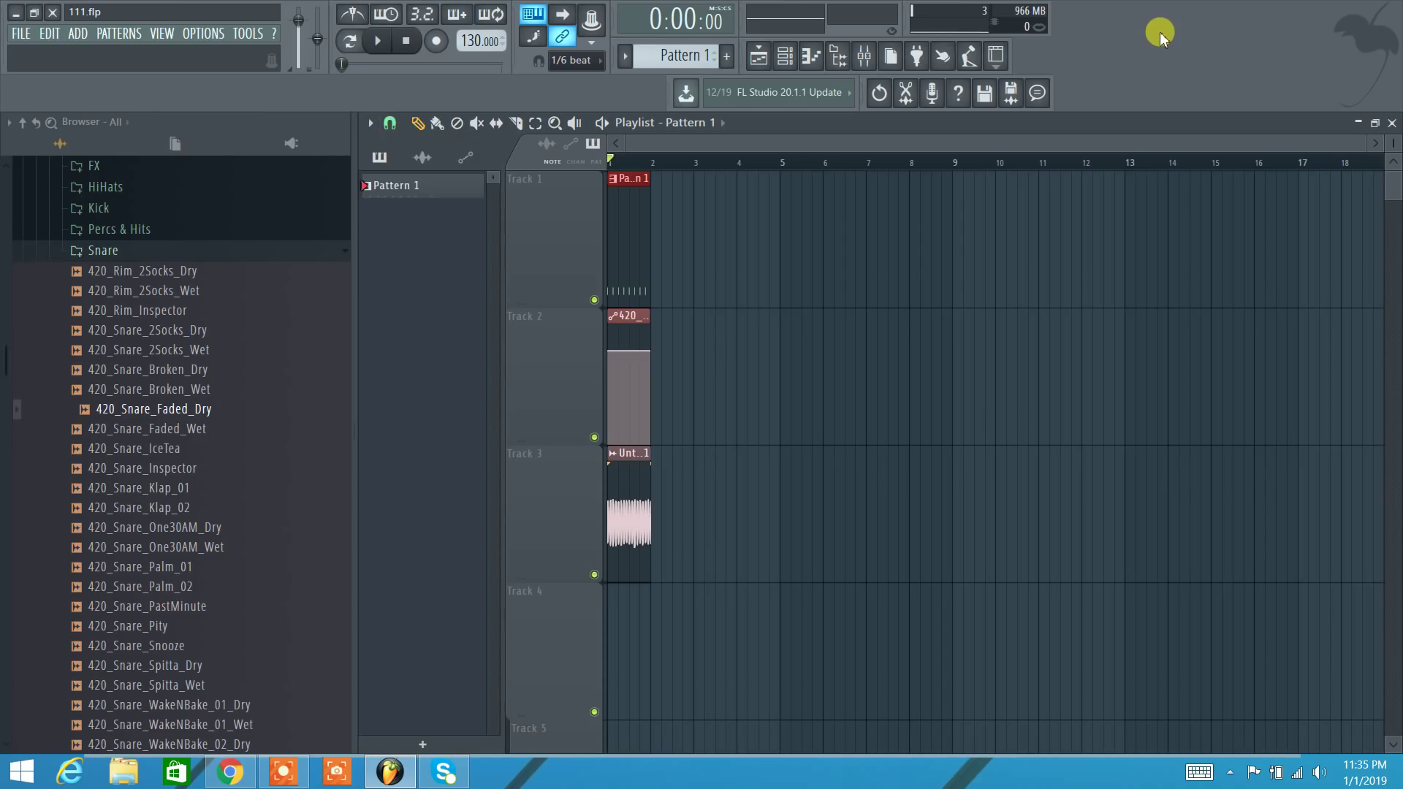
pyautogui.rightClick(533, 257)
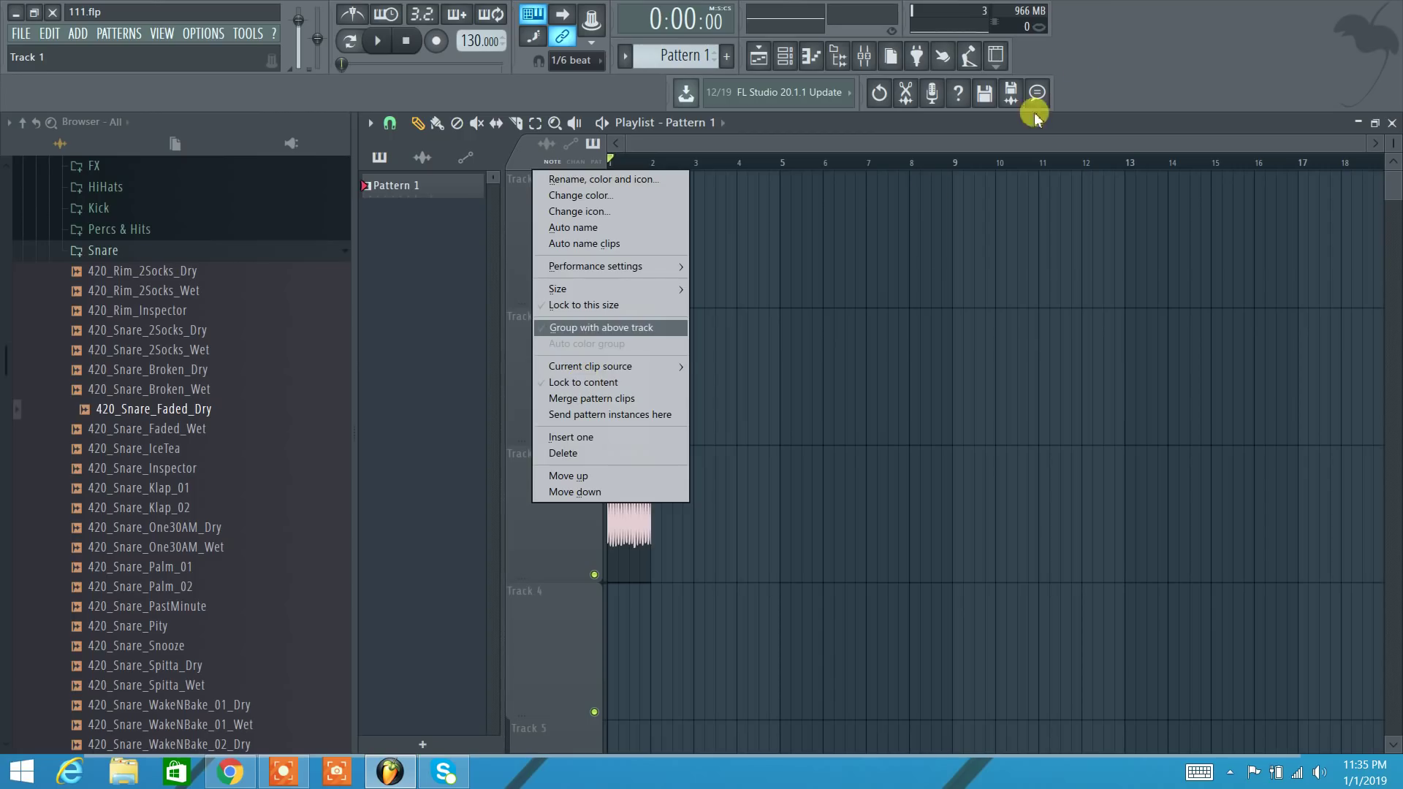
# Step: Open the Channel rack and create a new empty pattern named Pattern 2
pyautogui.click(1119, 26)
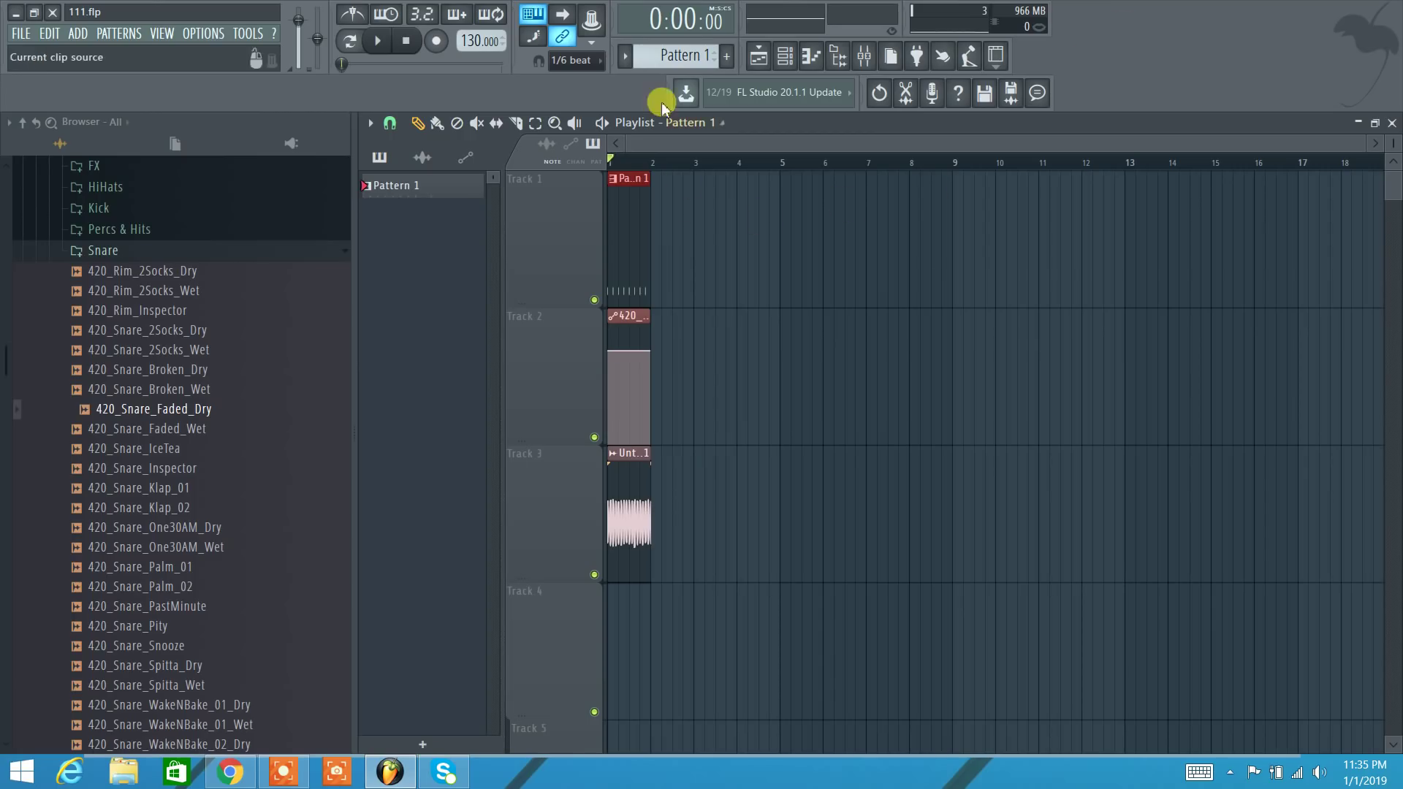
pyautogui.click(787, 61)
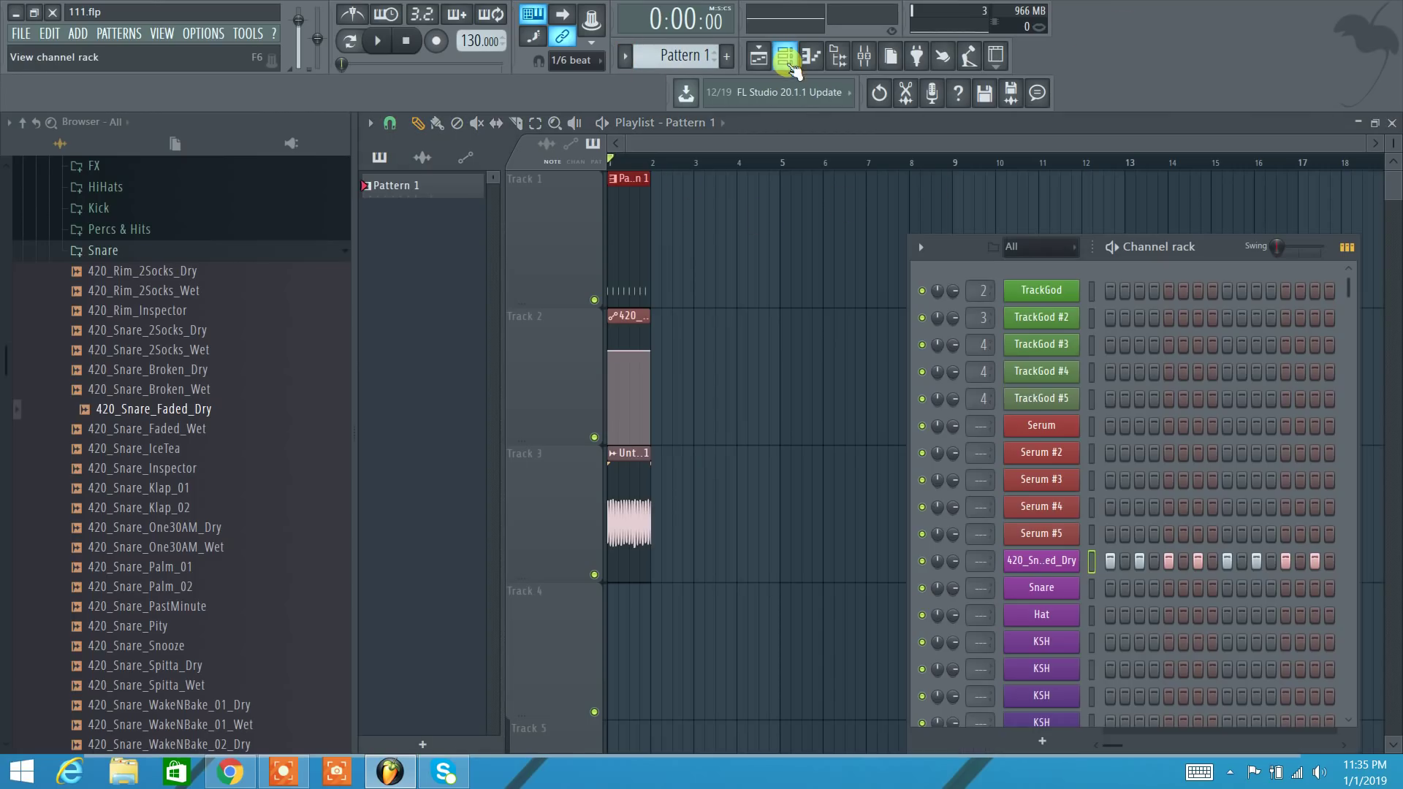
pyautogui.click(922, 249)
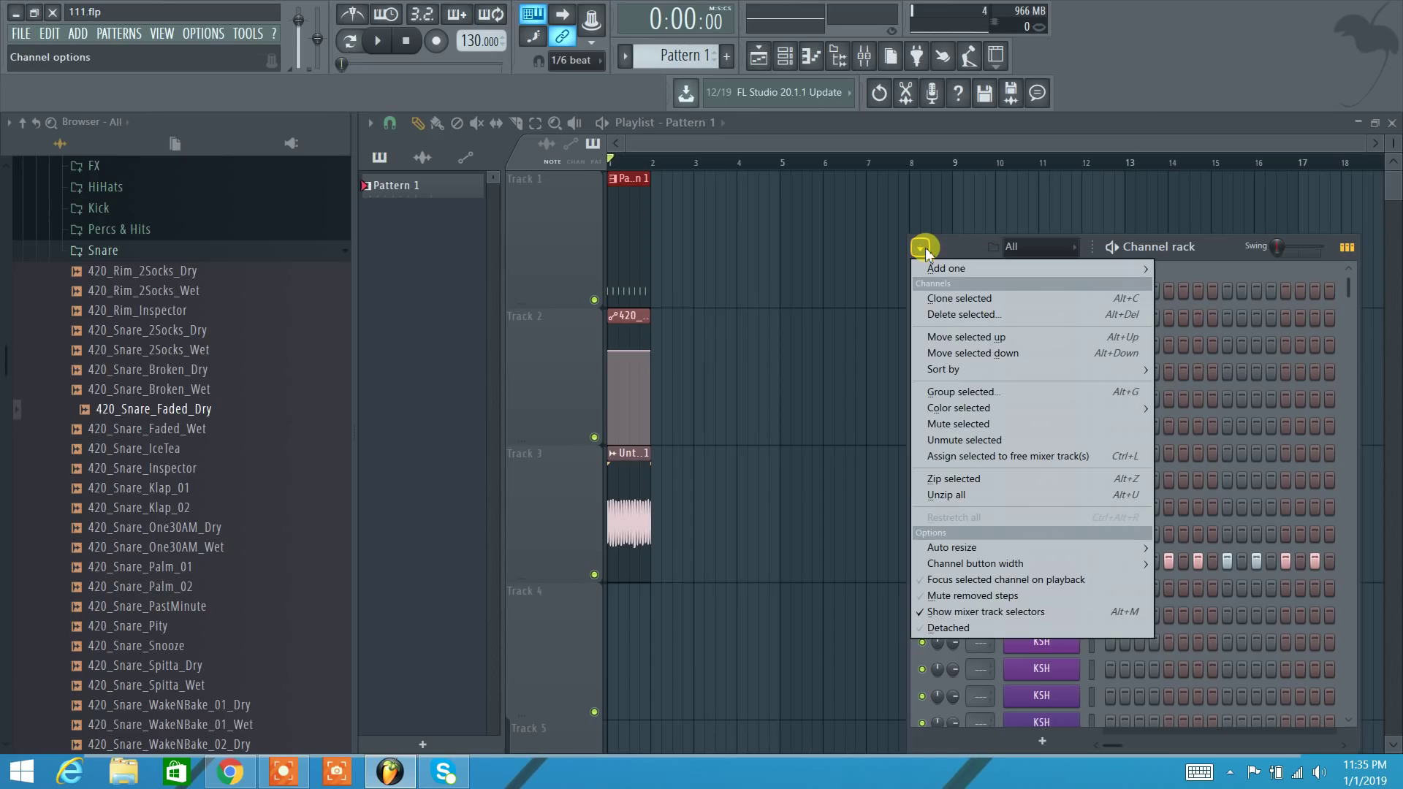
pyautogui.click(967, 248)
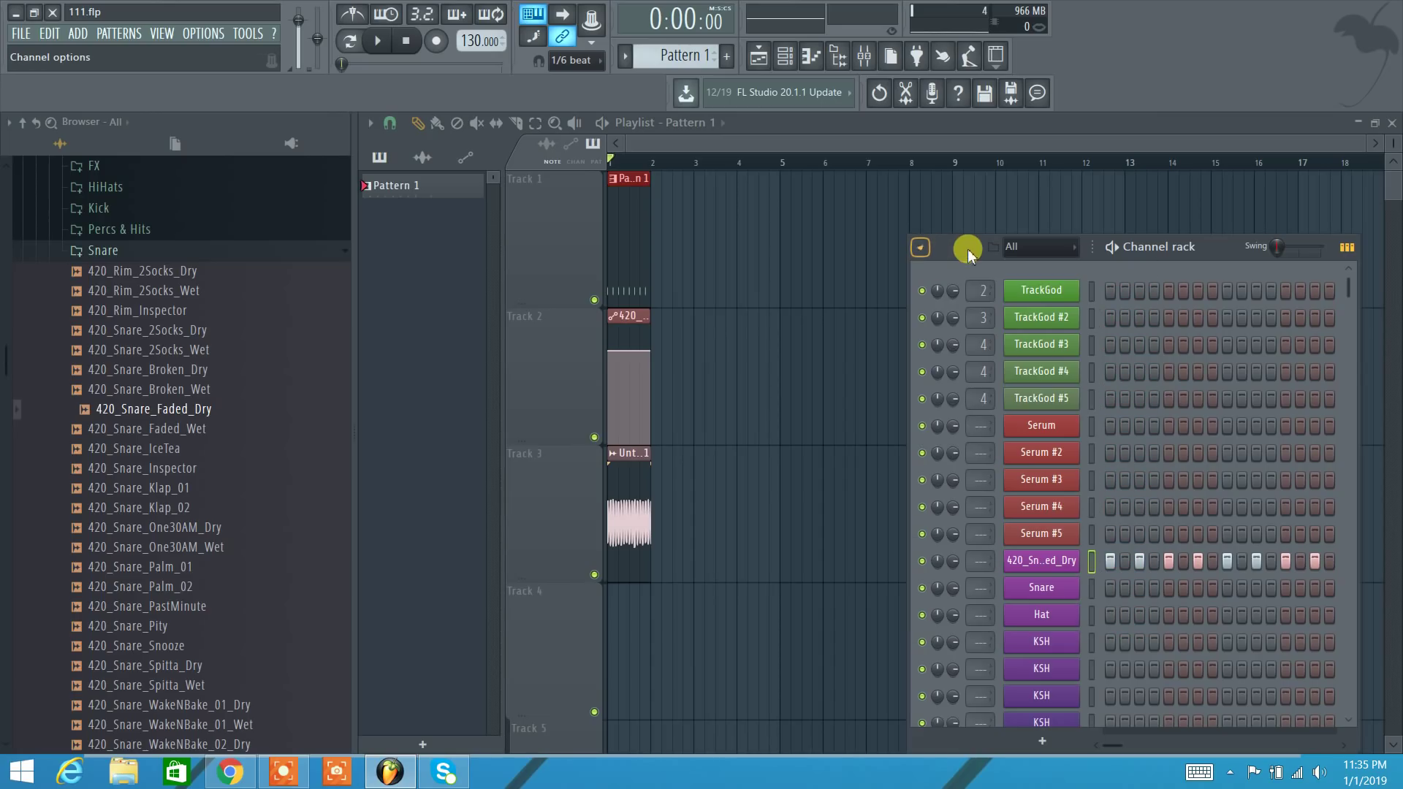
pyautogui.click(728, 56)
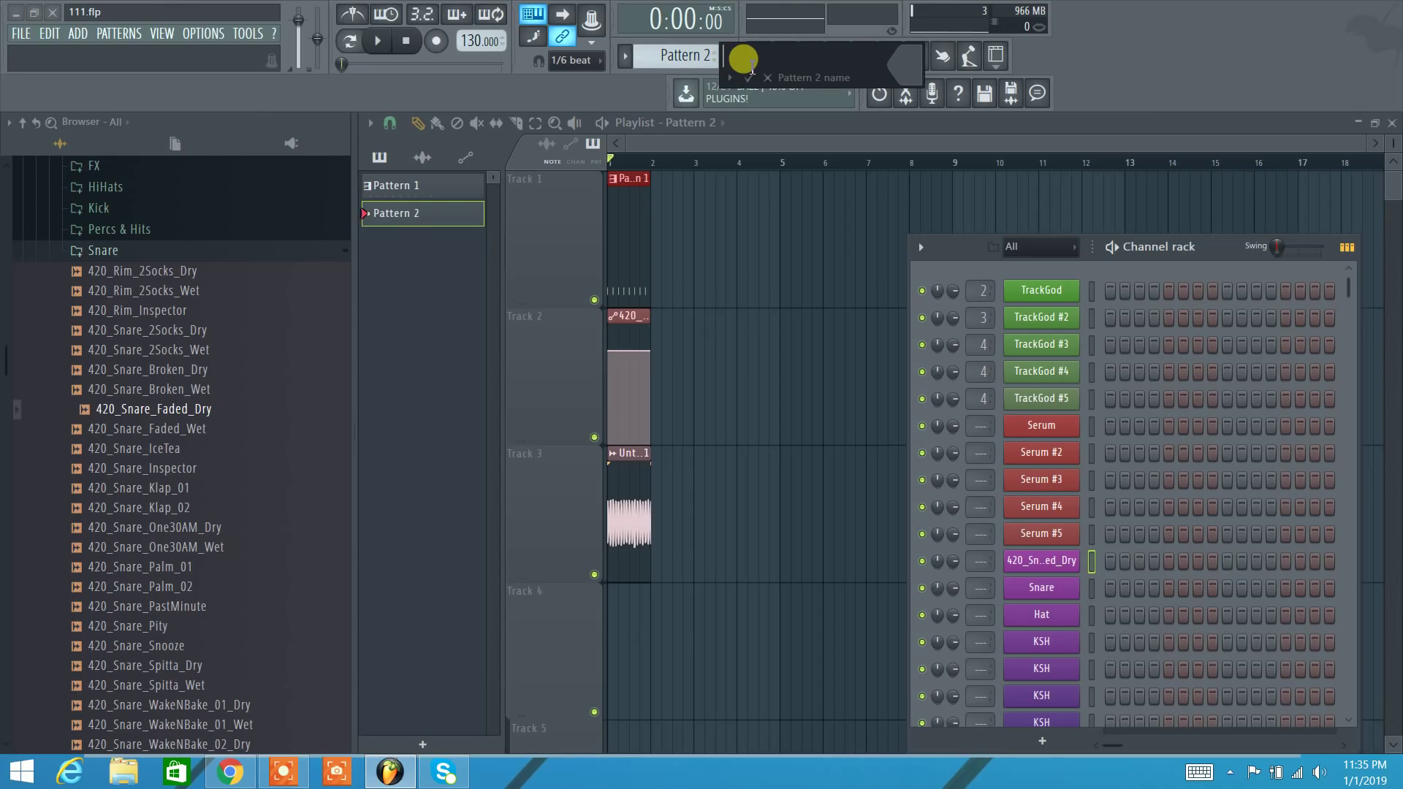
pyautogui.write('Pattern 2')
pyautogui.click(755, 73)
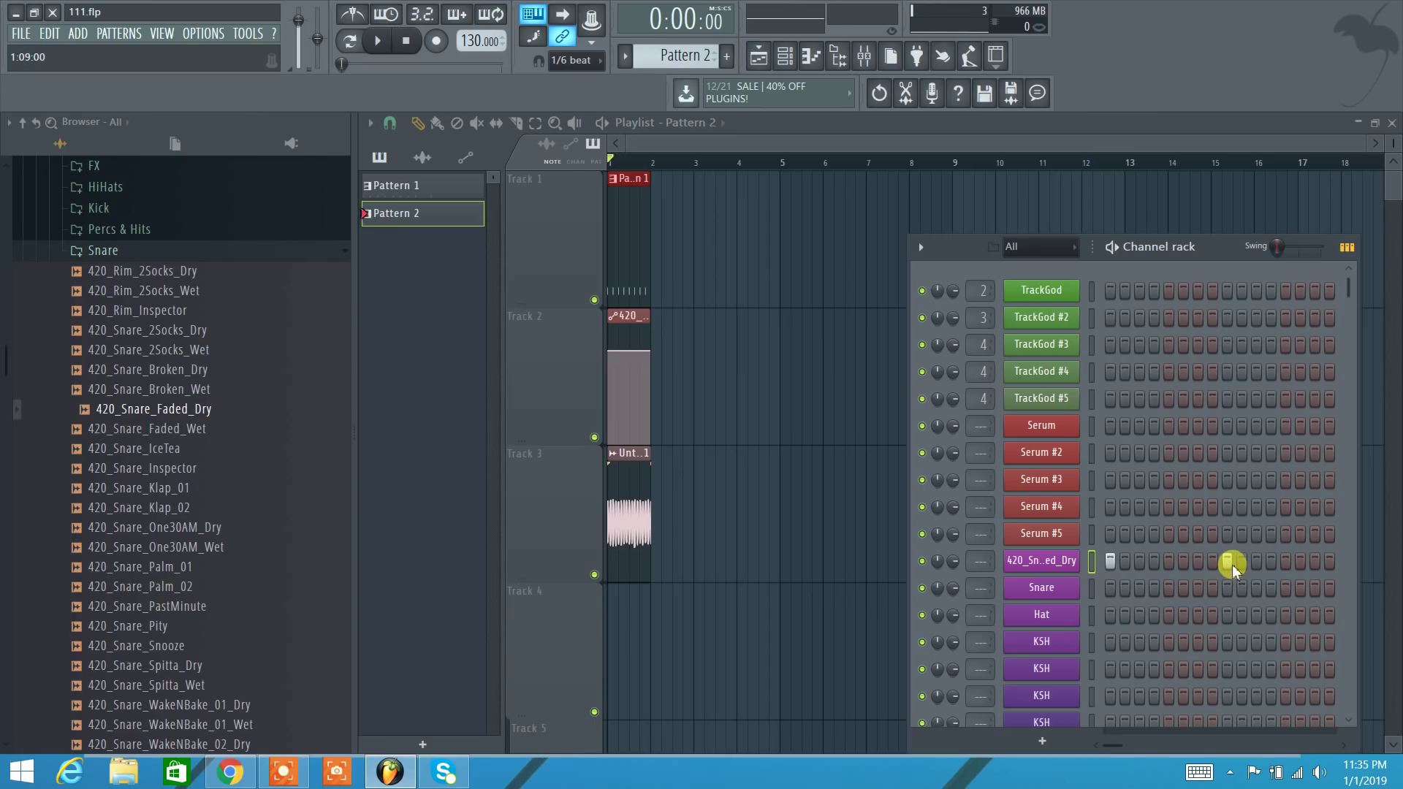
pyautogui.click(786, 67)
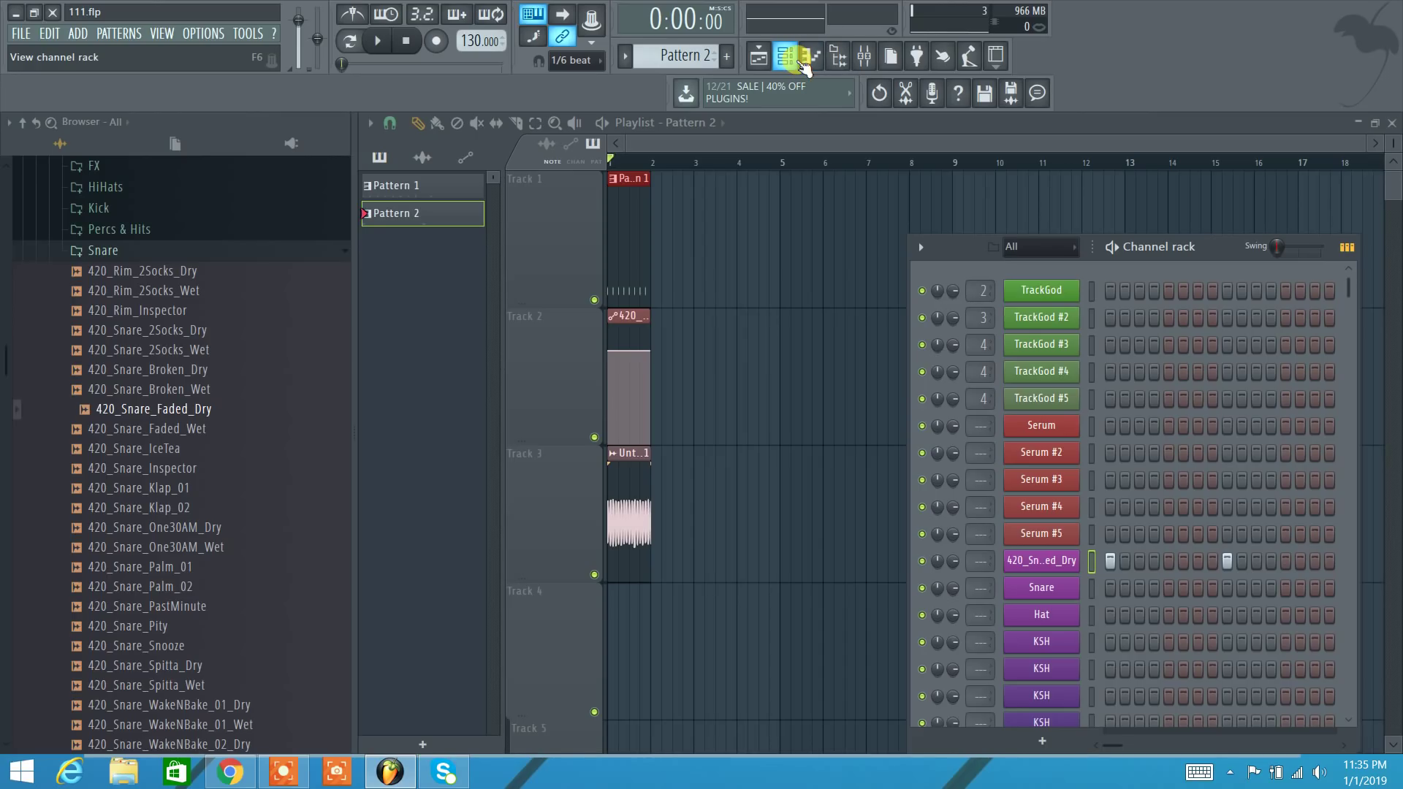
# Step: Save the project, close the Channel rack and keep Pattern 2 as the current pattern
pyautogui.hotkey('ctrl', 's')
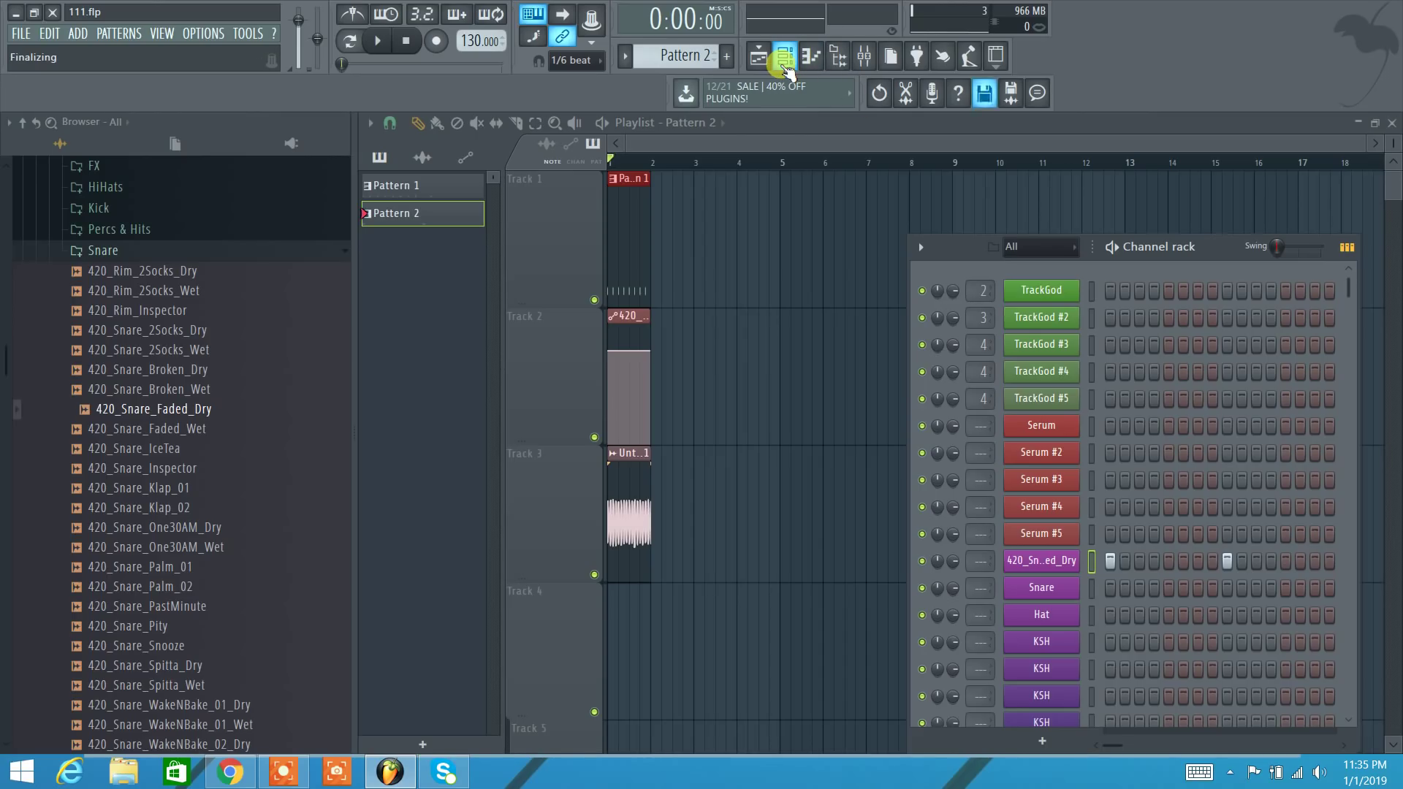
pyautogui.click(785, 66)
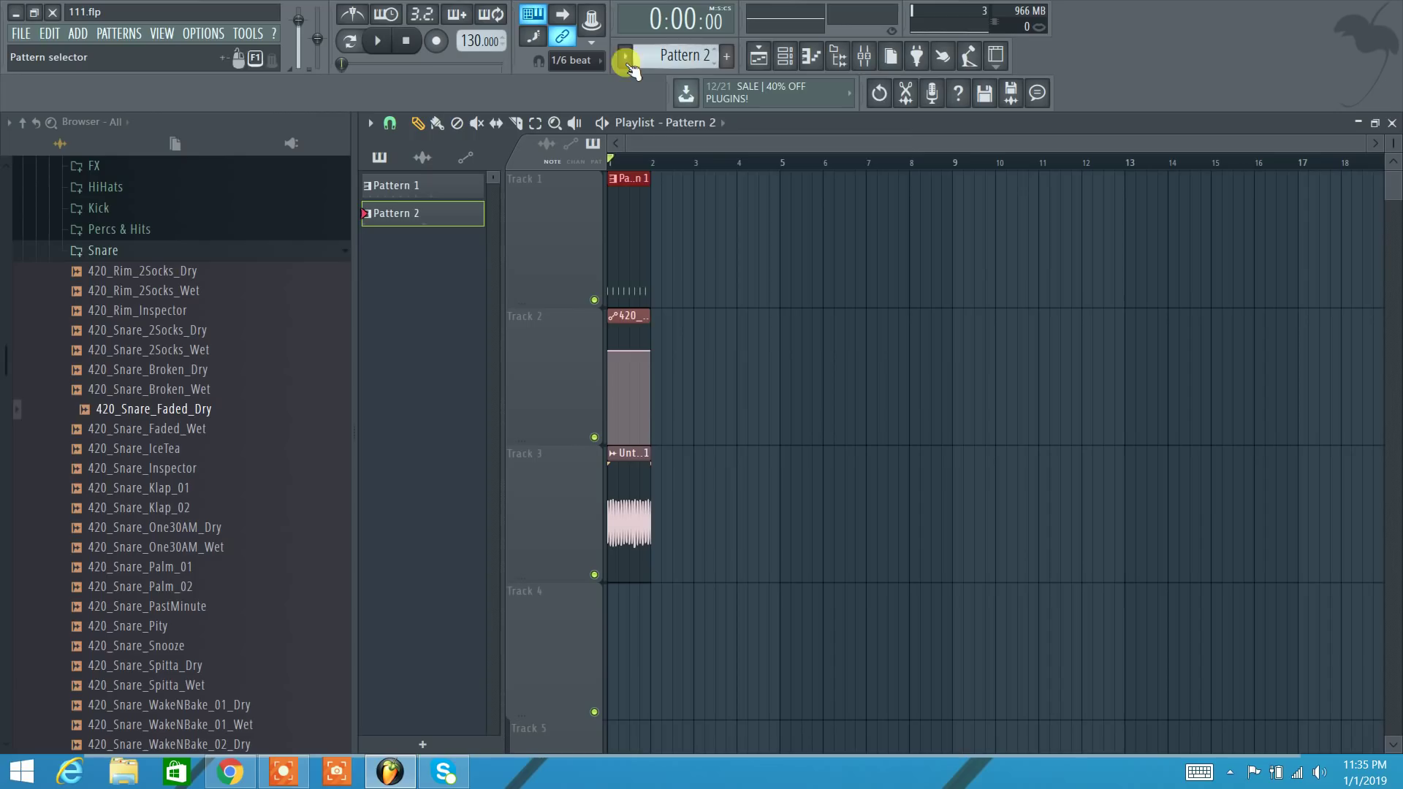
pyautogui.click(627, 64)
pyautogui.click(650, 95)
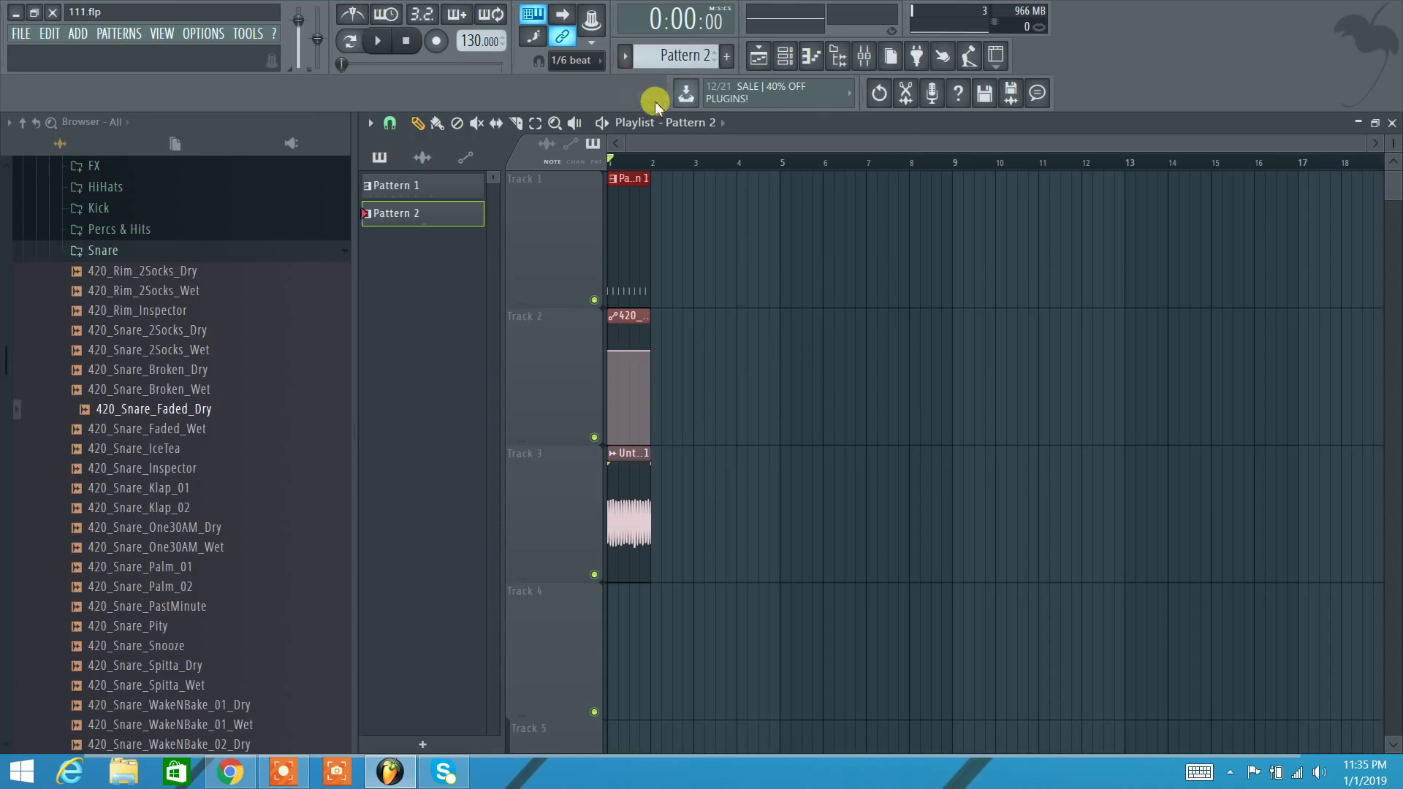
pyautogui.scroll(5, 599, 248)
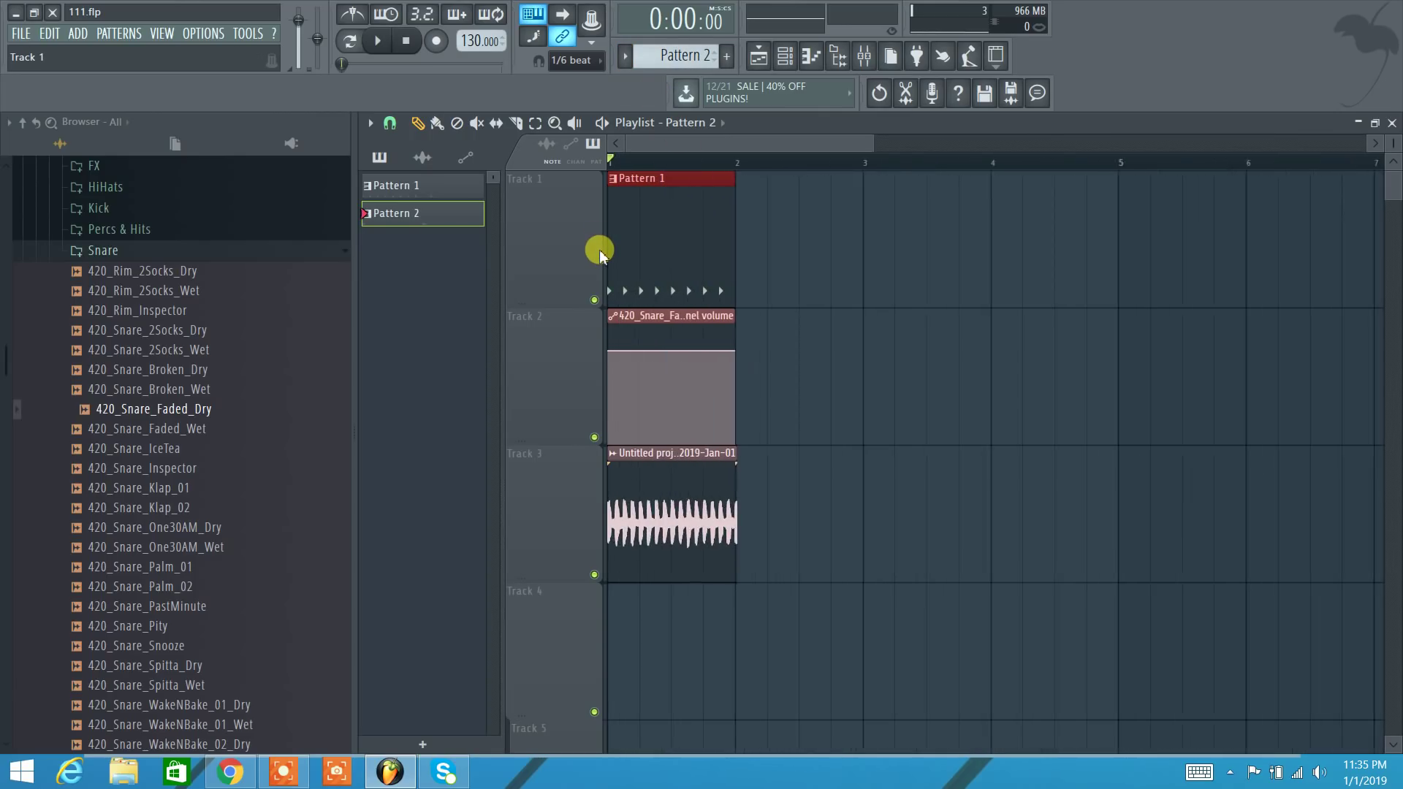
# Step: Paint Pattern 2 on Track 1 at bar 2 and merge it with Pattern 1 into one clip
pyautogui.scroll(2, 599, 248)
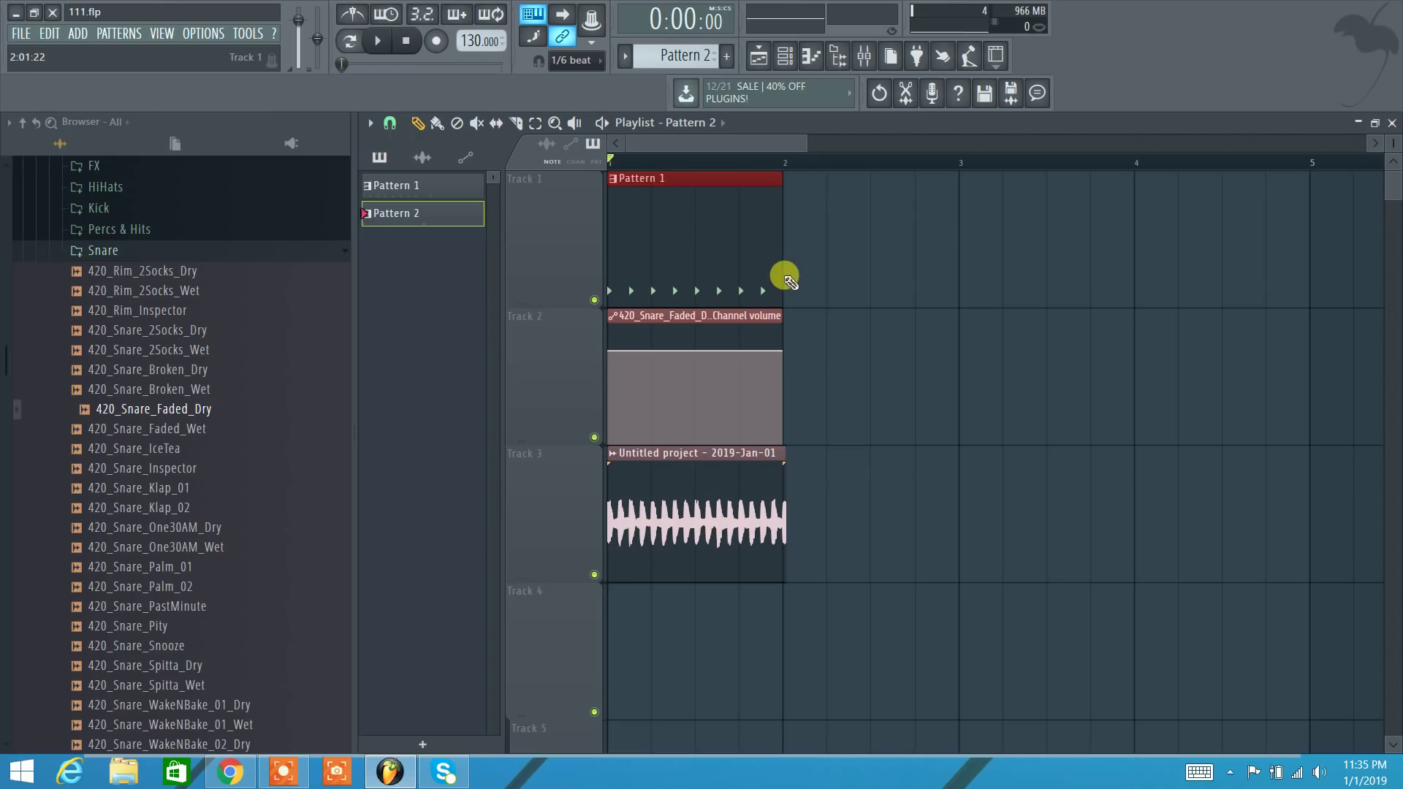
pyautogui.click(789, 279)
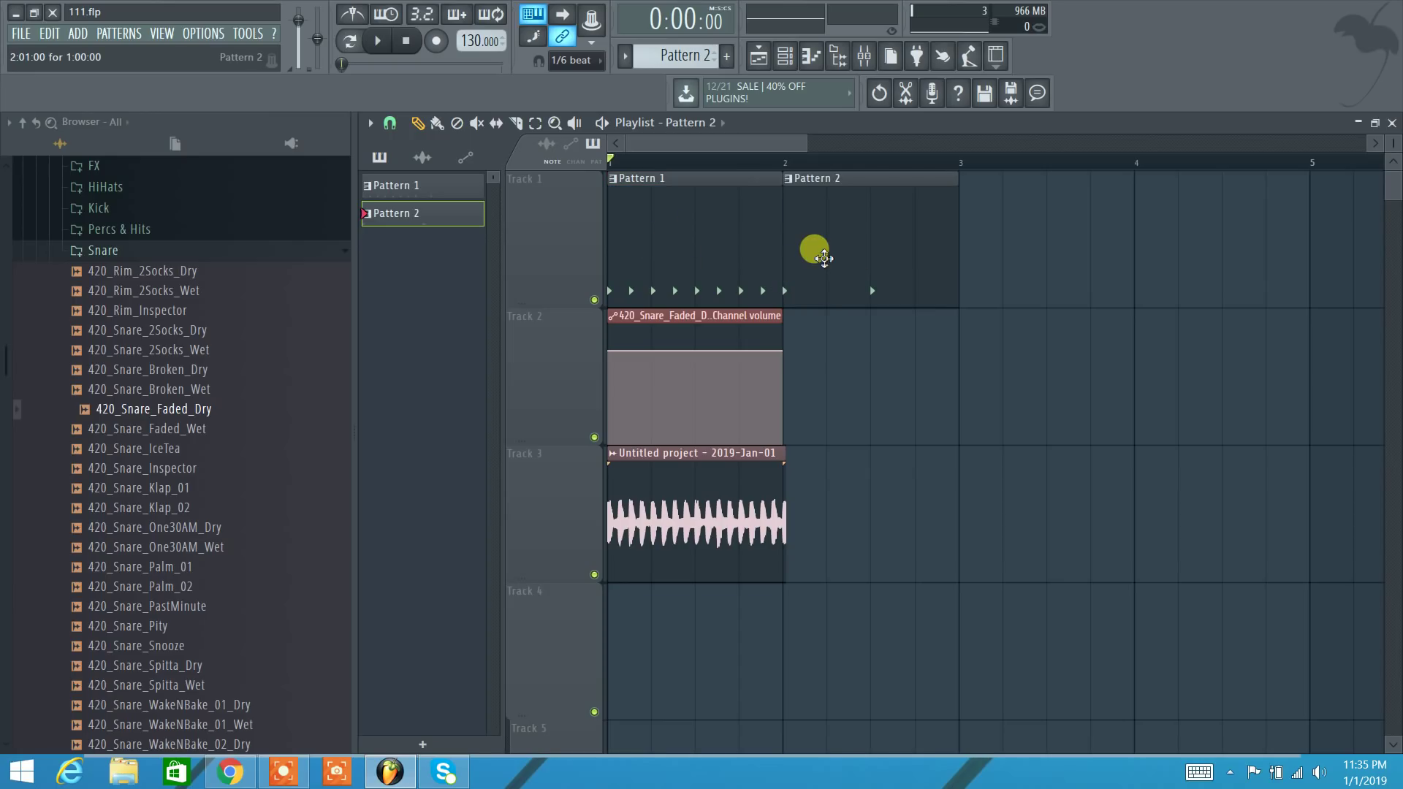
pyautogui.moveTo(996, 250); pyautogui.dragTo(529, 230)
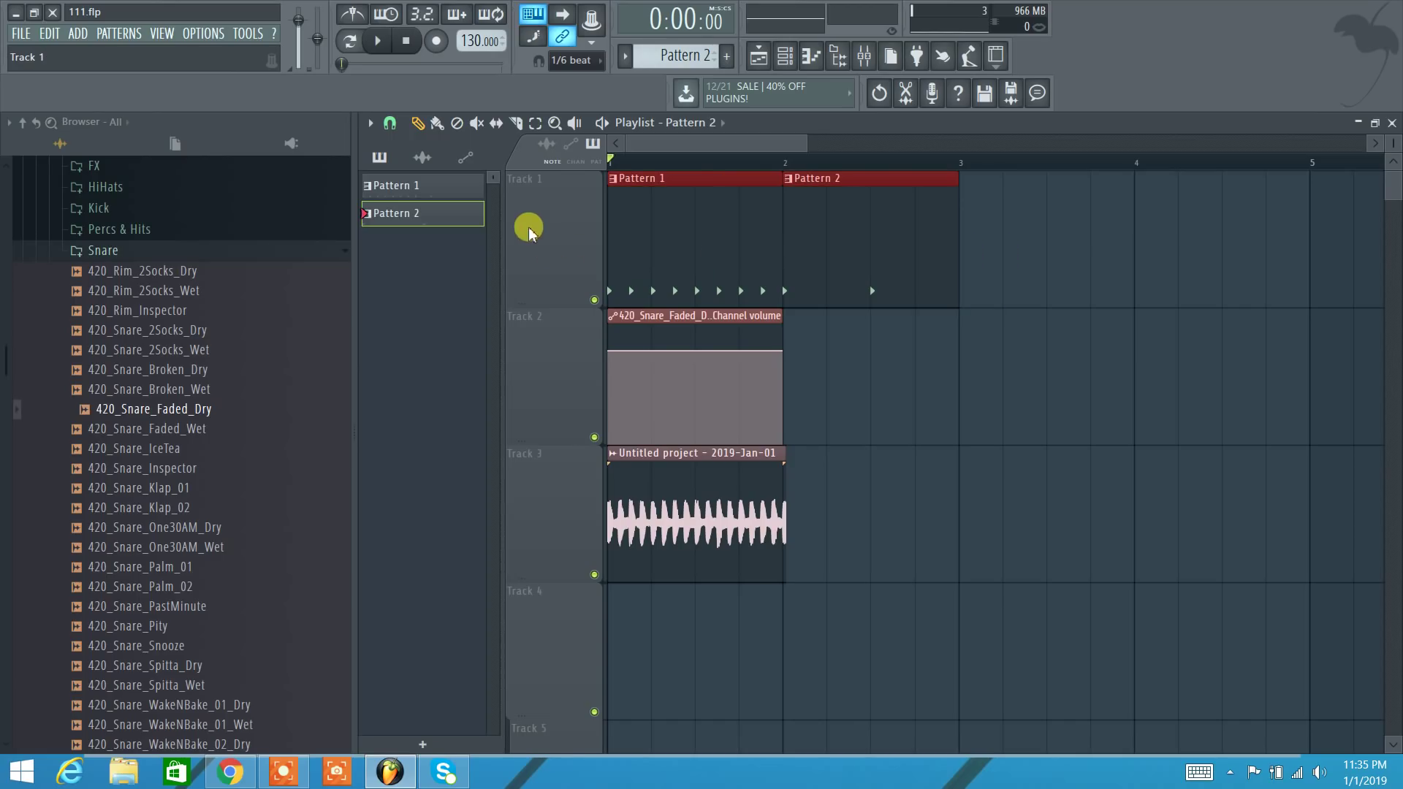
pyautogui.rightClick(542, 231)
pyautogui.click(632, 398)
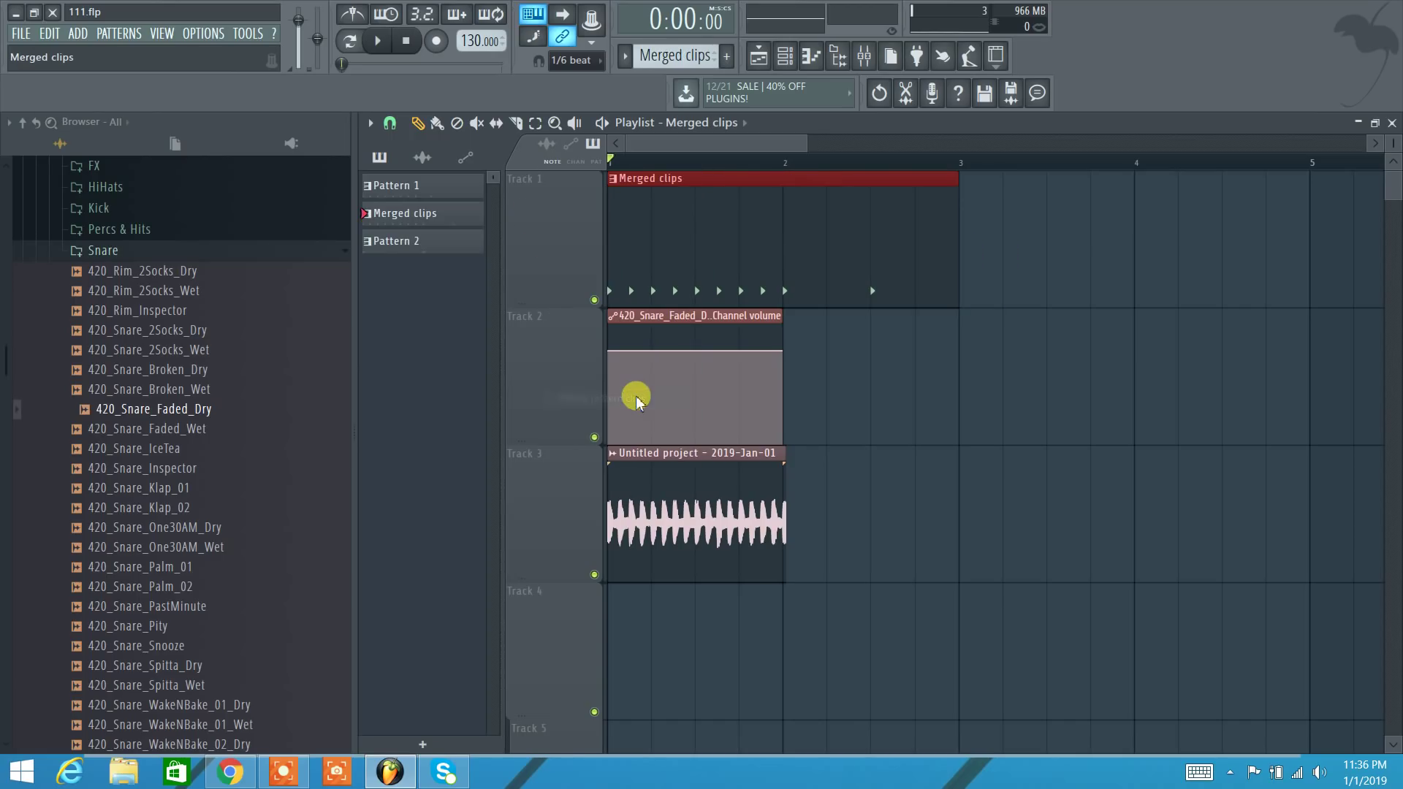
# Step: Keep Merged clips as the current pattern and dismiss Track 1's options unchanged
pyautogui.click(624, 57)
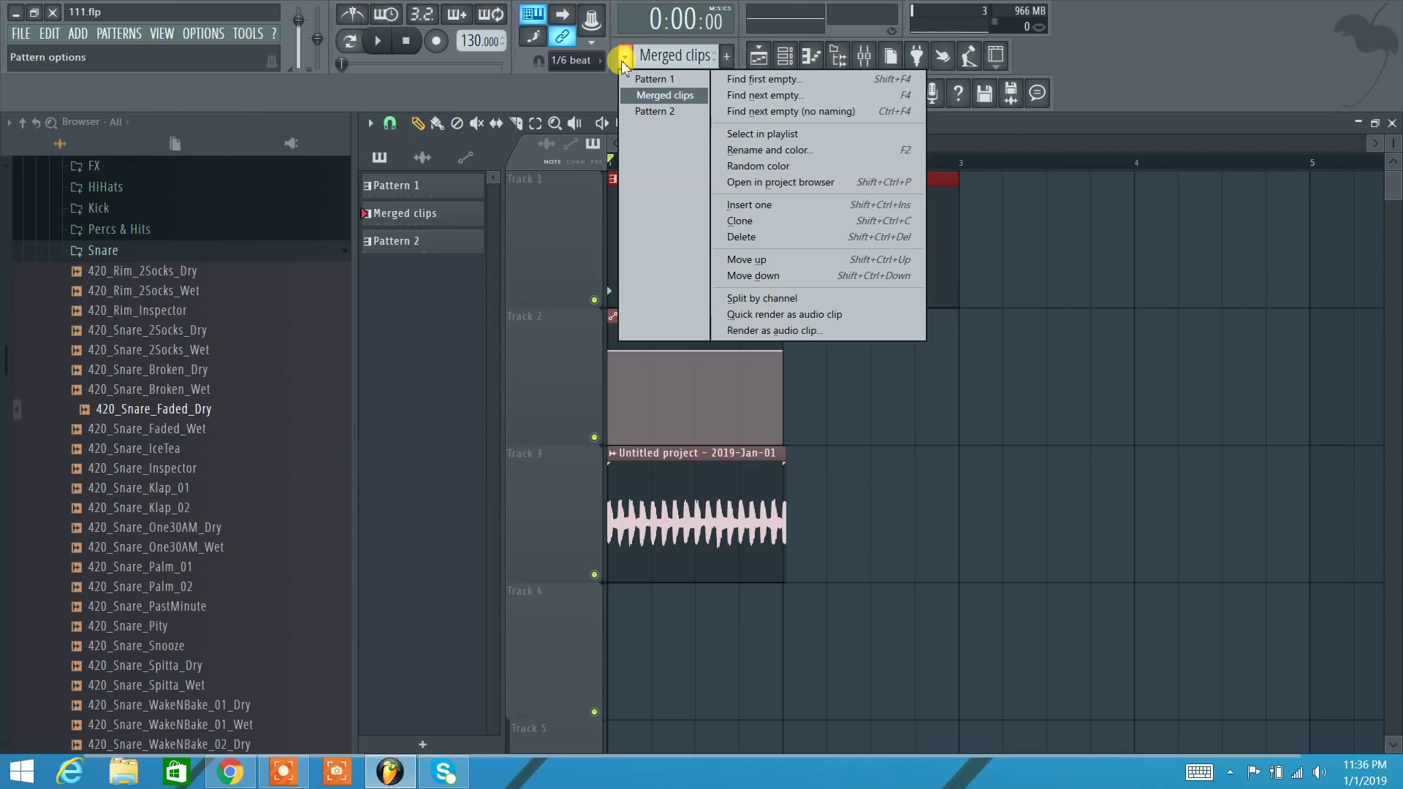
pyautogui.click(661, 96)
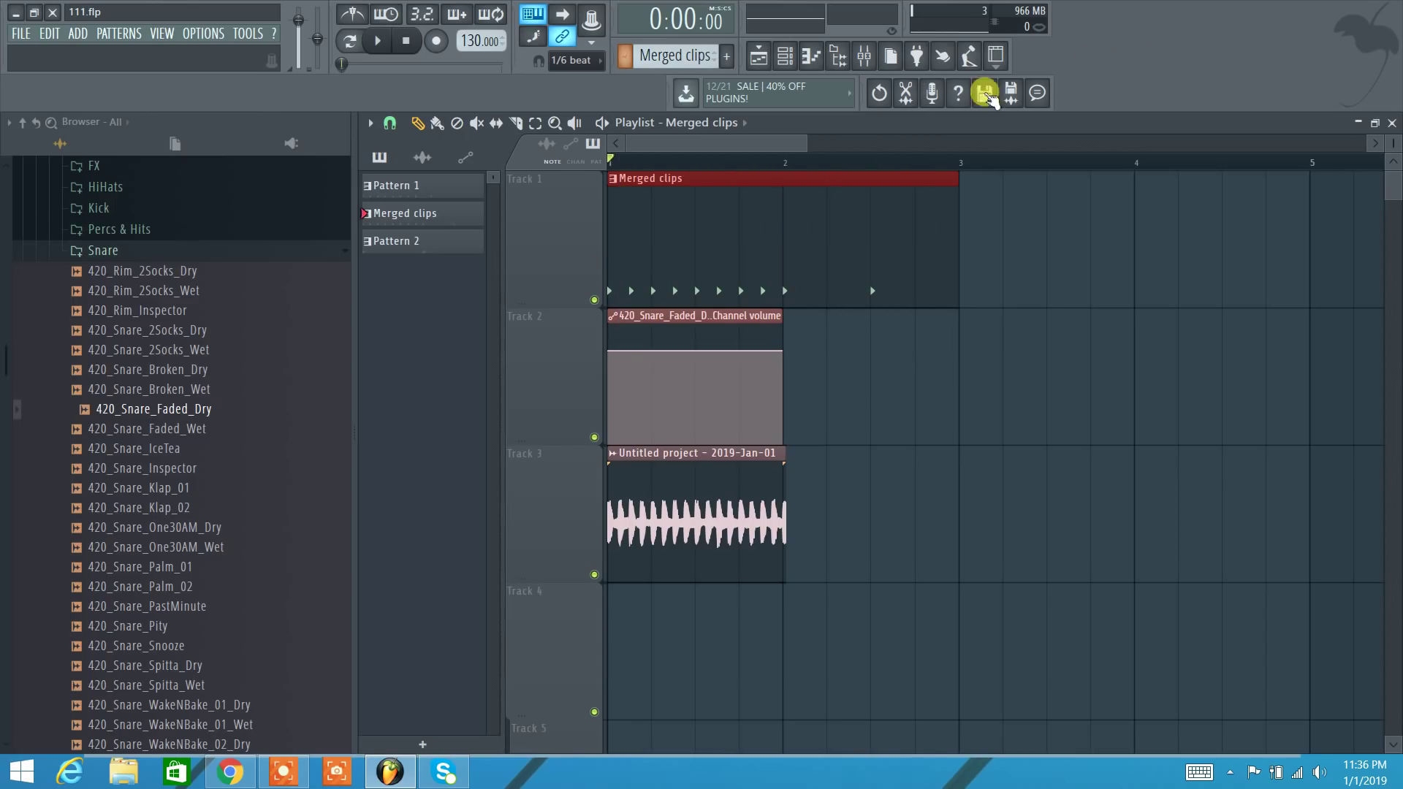
pyautogui.rightClick(534, 243)
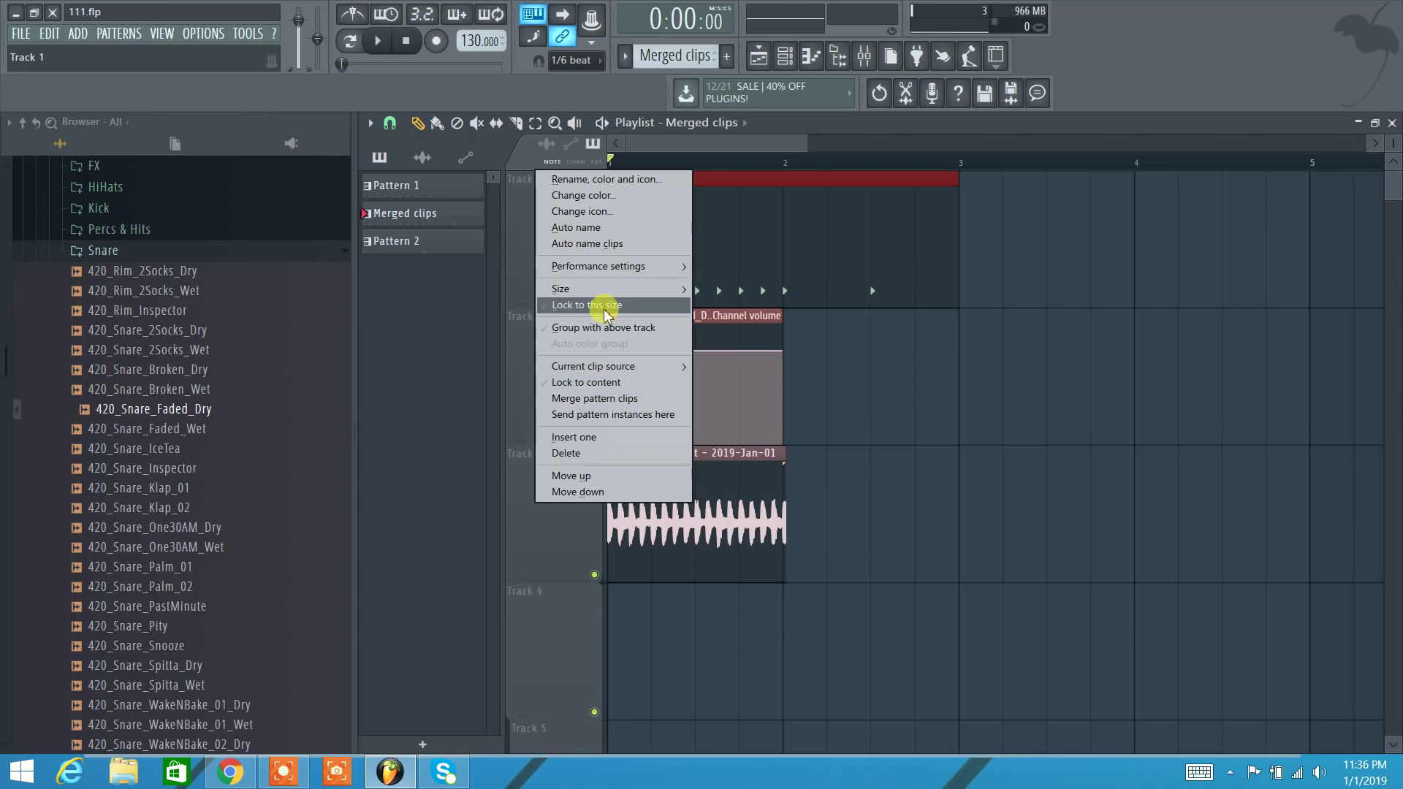
pyautogui.moveTo(600, 294)
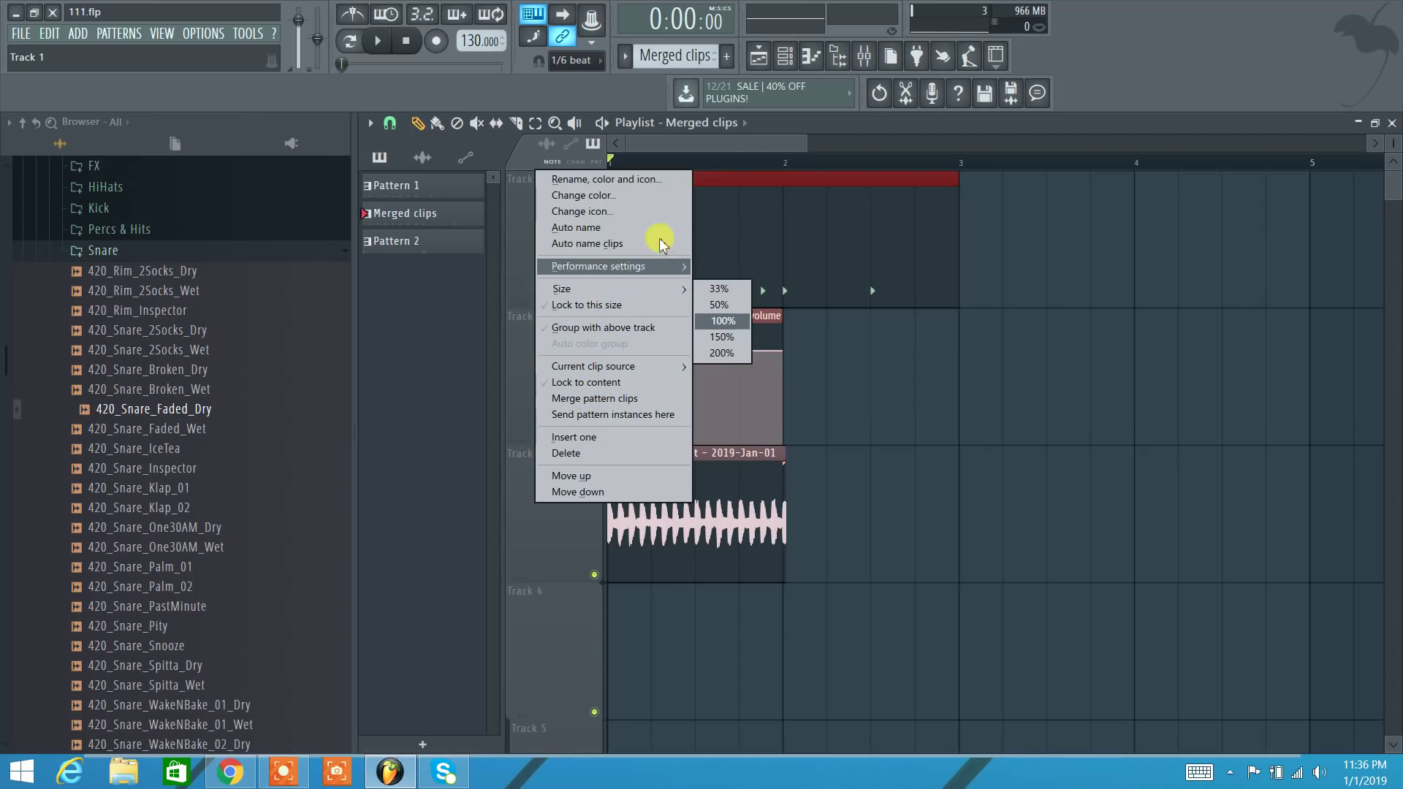
pyautogui.click(1144, 75)
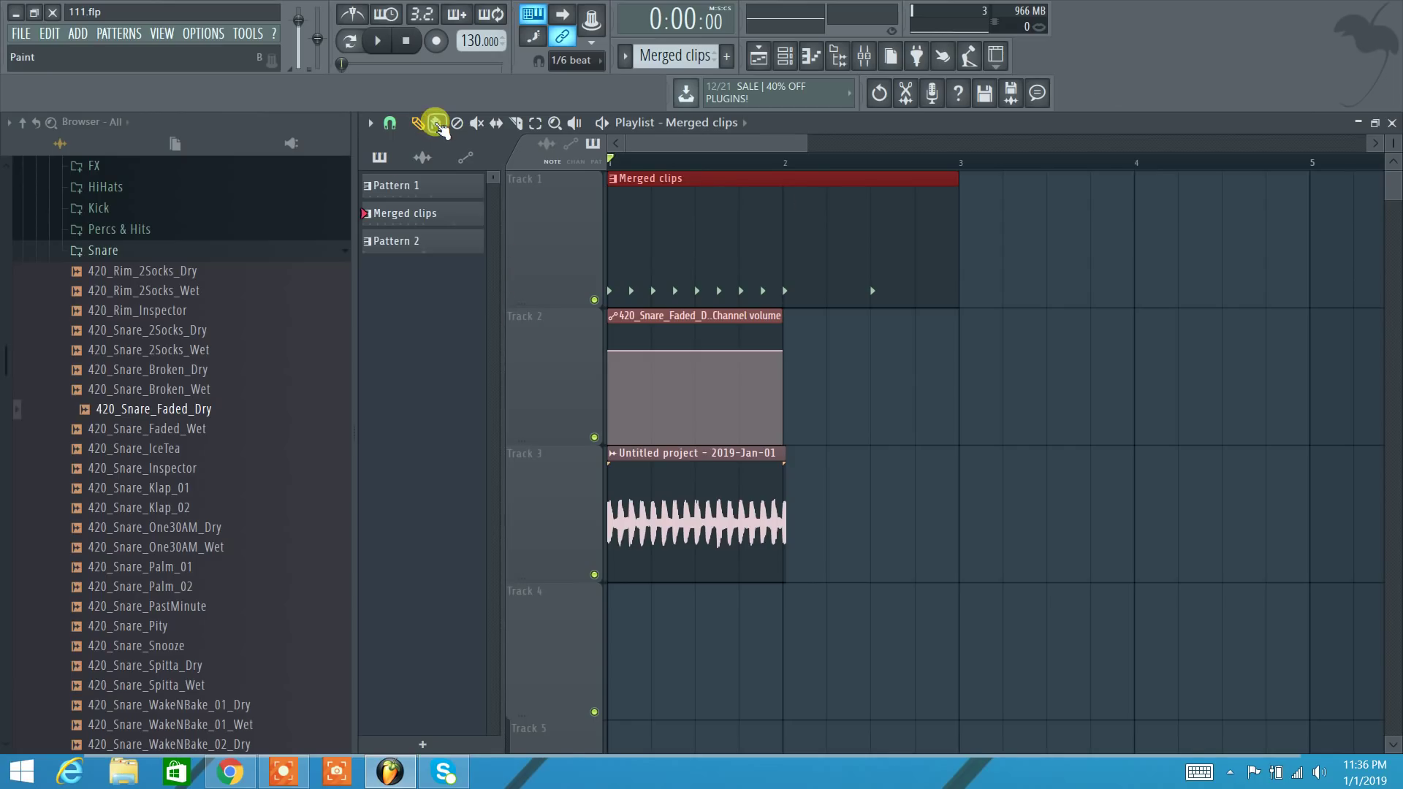
# Step: Zoom the playlist out horizontally with PgDn and shrink the track heights slightly
pyautogui.click(370, 124)
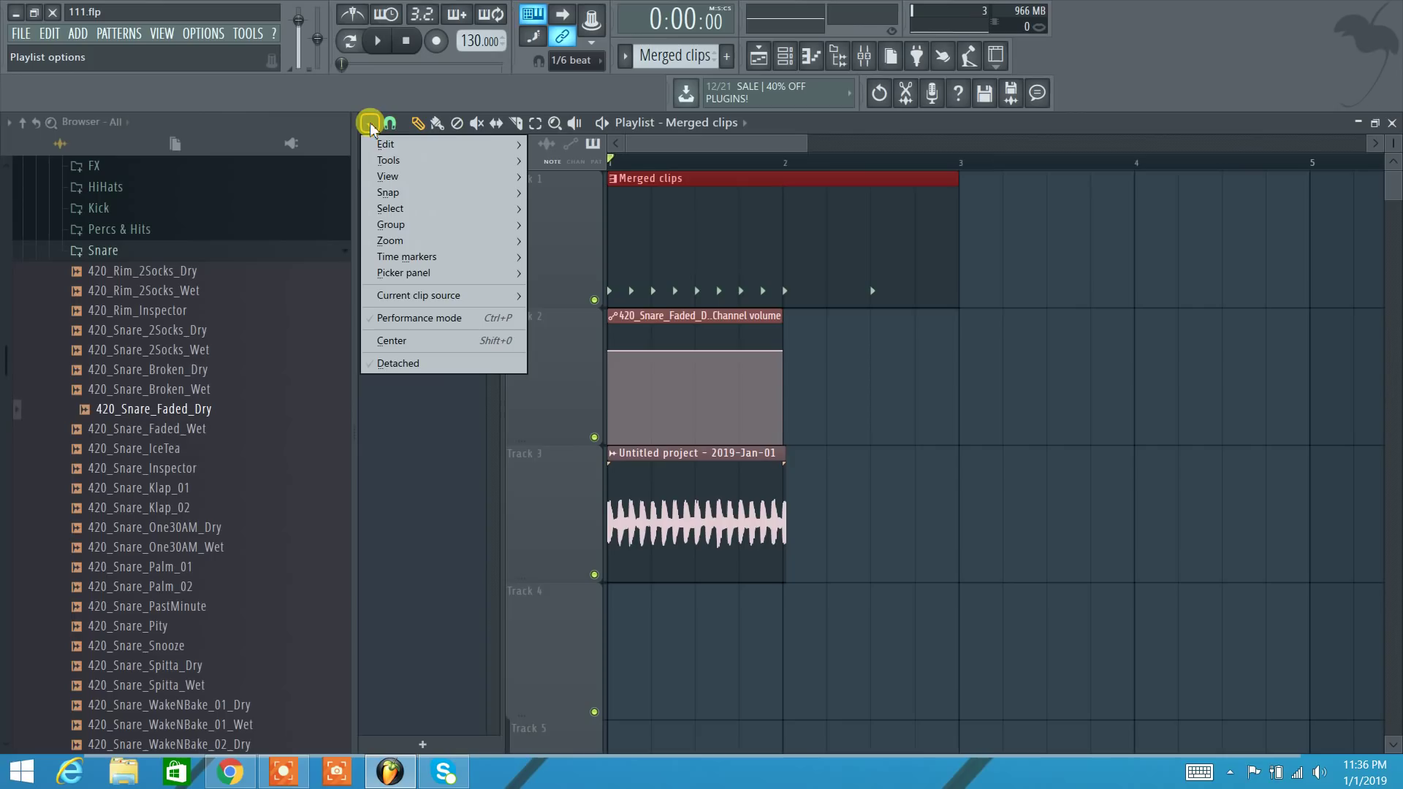
pyautogui.moveTo(427, 242)
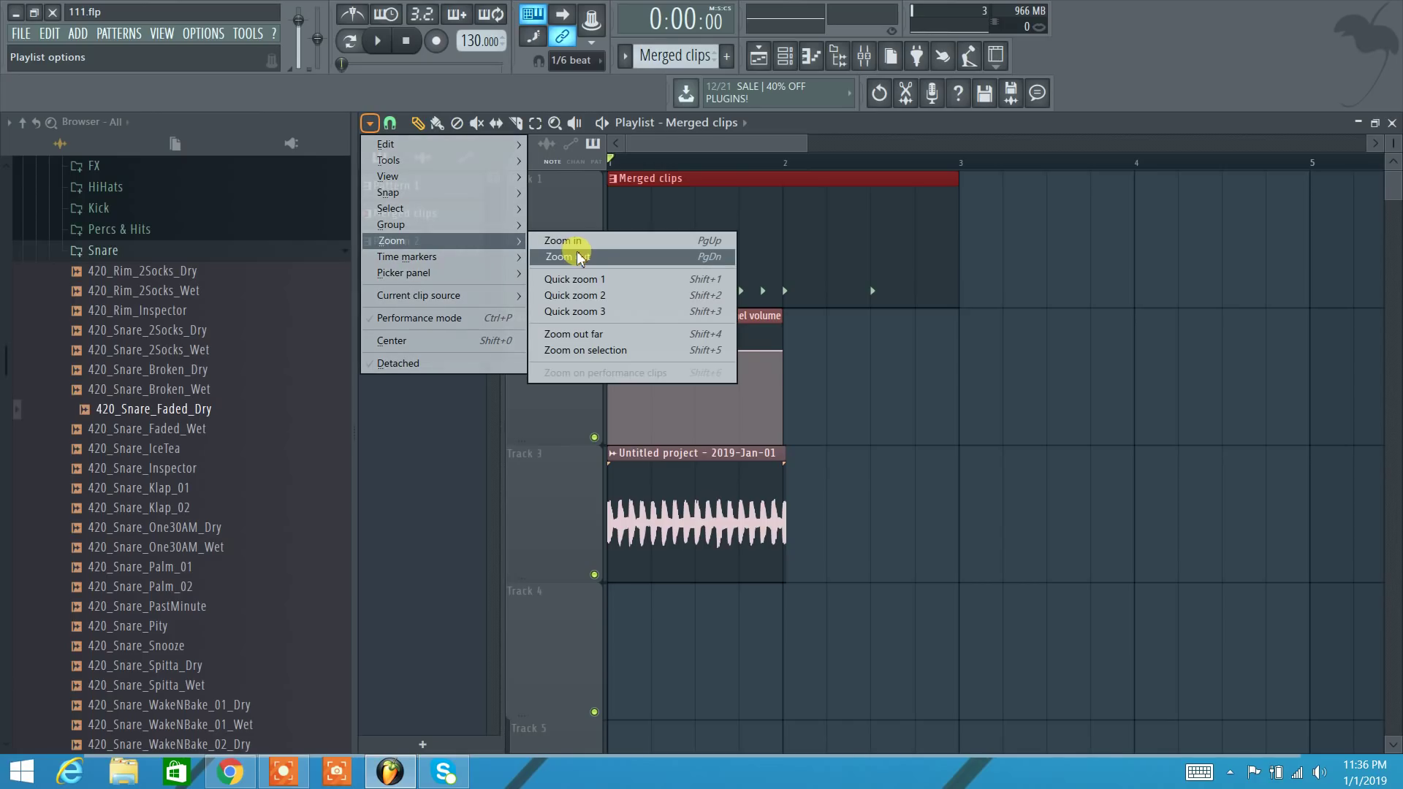
pyautogui.click(1144, 50)
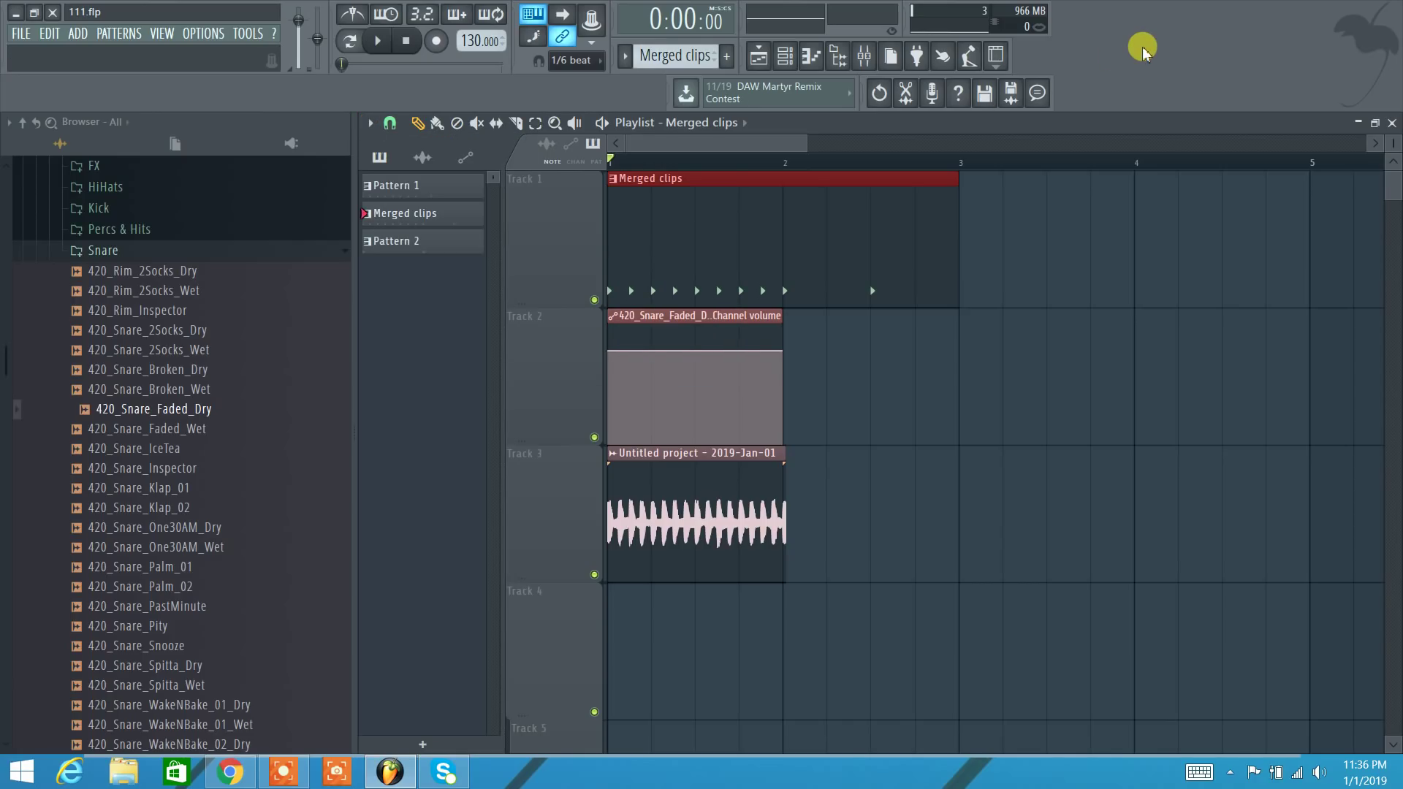
pyautogui.press('pagedown')
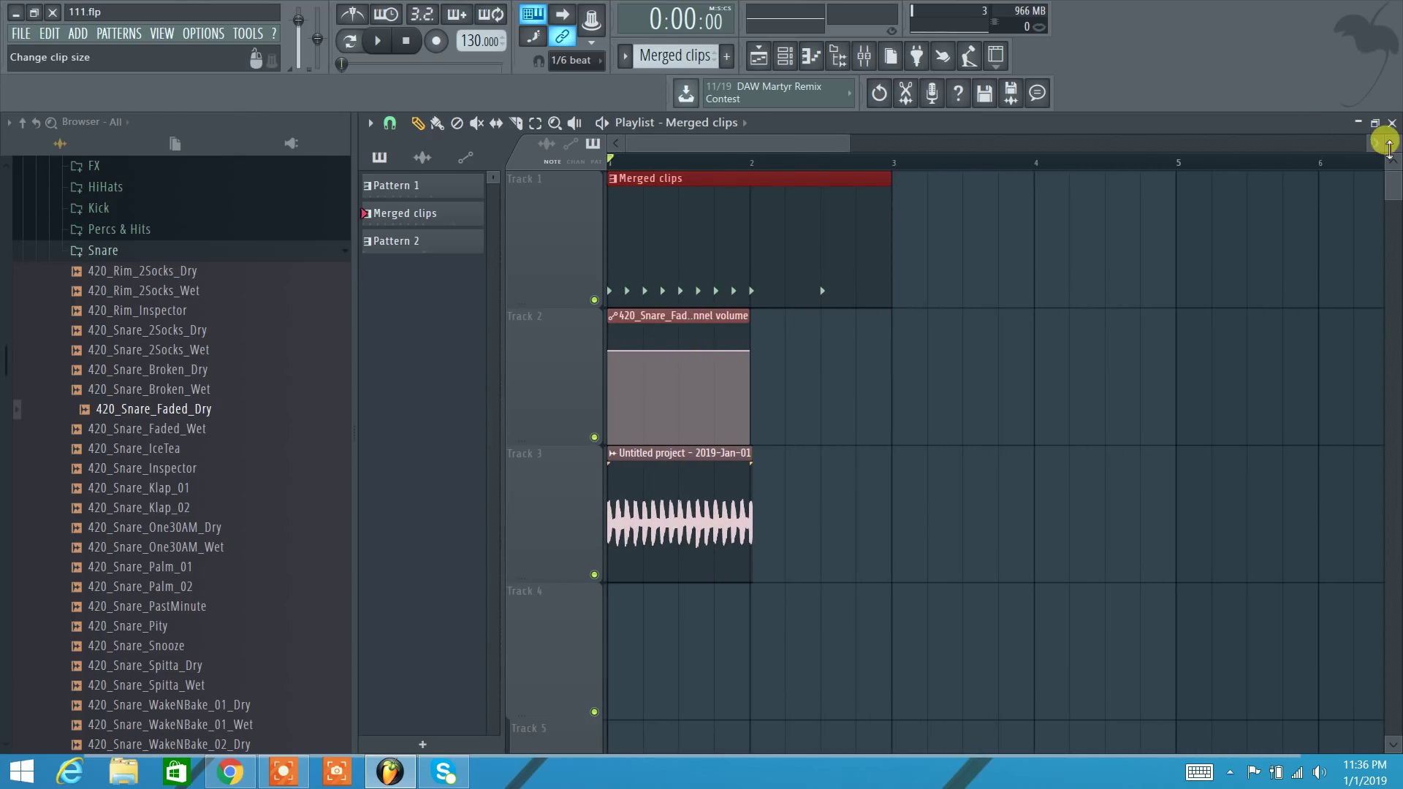
pyautogui.moveTo(1390, 138)
pyautogui.mouseDown()
pyautogui.moveTo(1390, 165)
pyautogui.moveTo(1392, 149)
pyautogui.mouseUp()
pyautogui.click(369, 123)
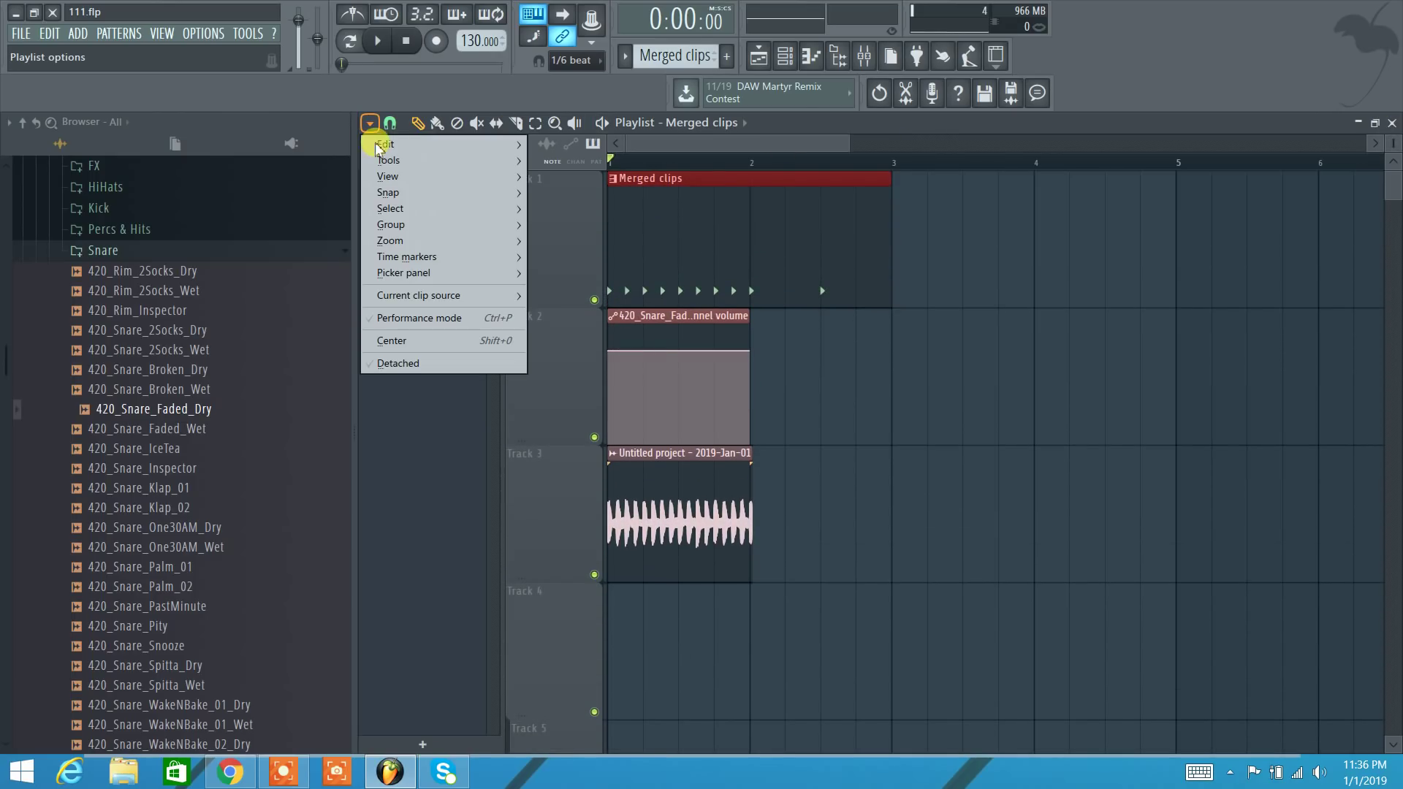
# Step: Zoom out to about 11 bars and paint a second Merged clips clip on Track 1 near bar 7
pyautogui.moveTo(440, 258)
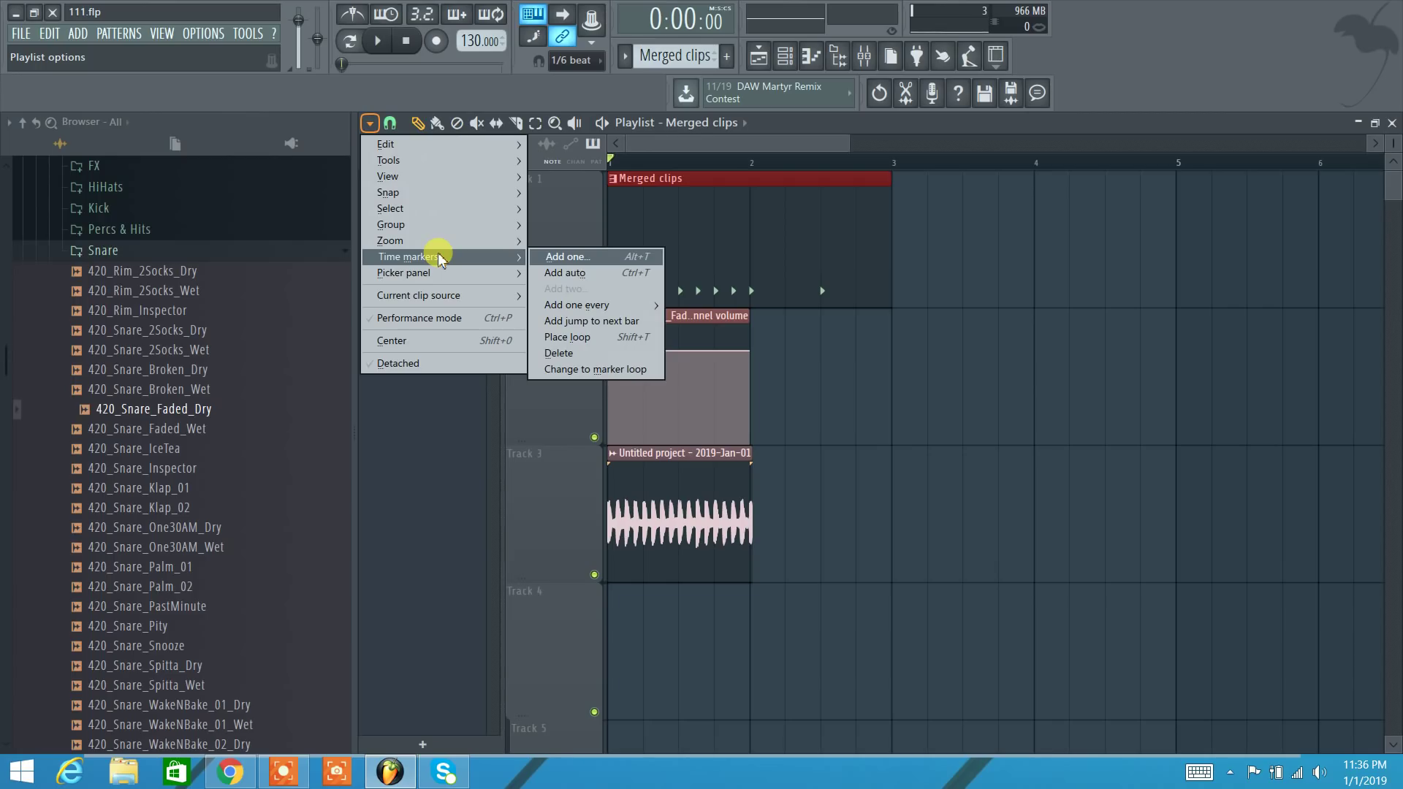
pyautogui.click(1206, 163)
pyautogui.scroll(-4, 1206, 163)
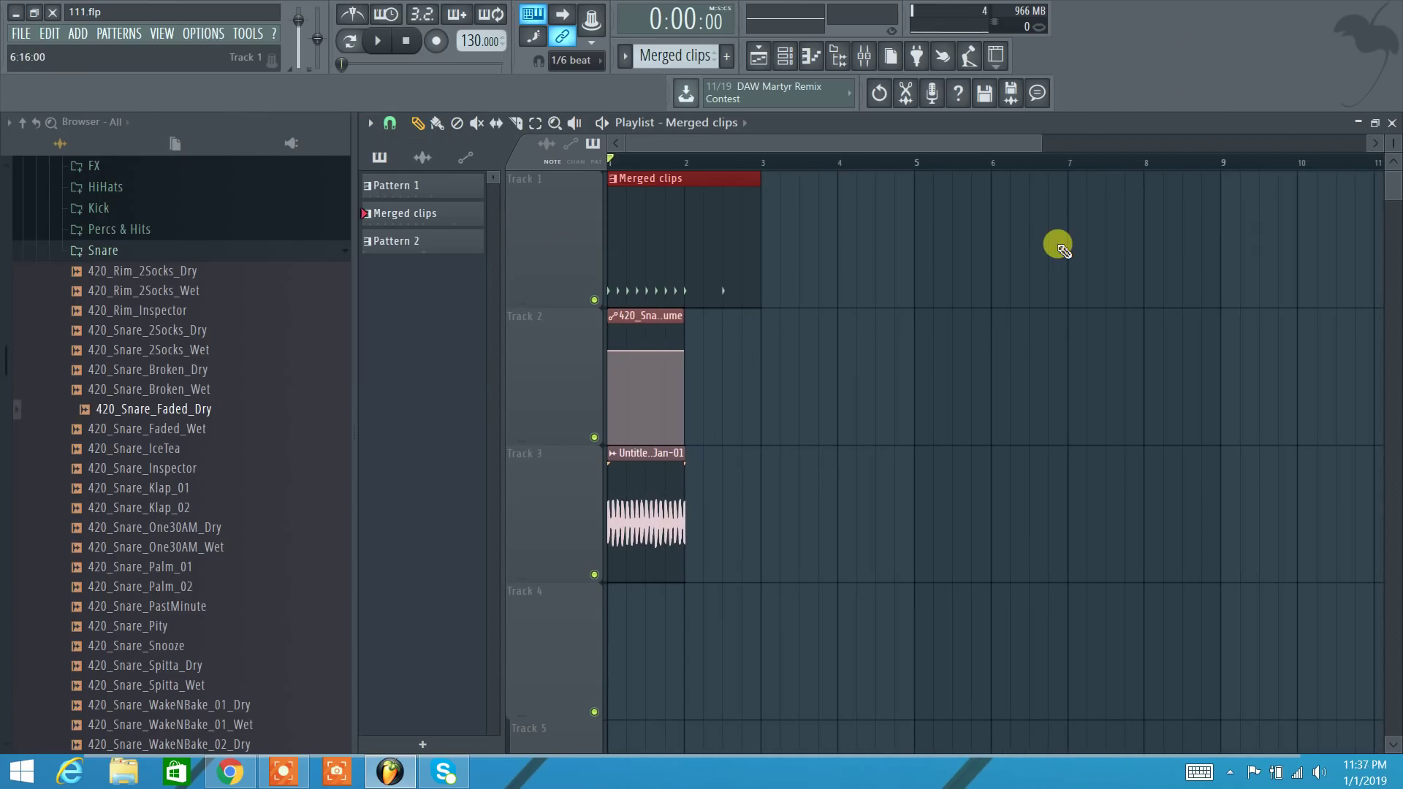
pyautogui.click(1084, 238)
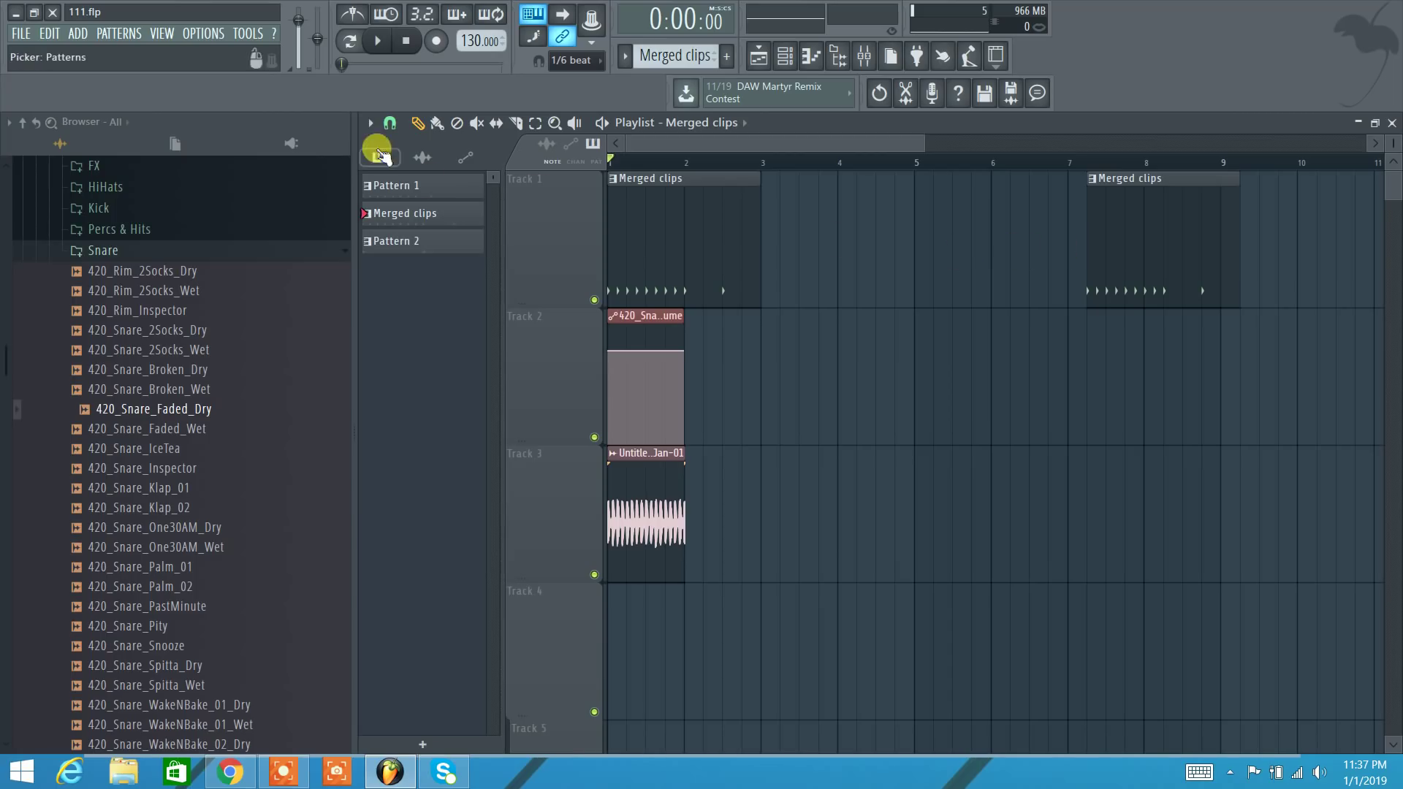
pyautogui.click(370, 122)
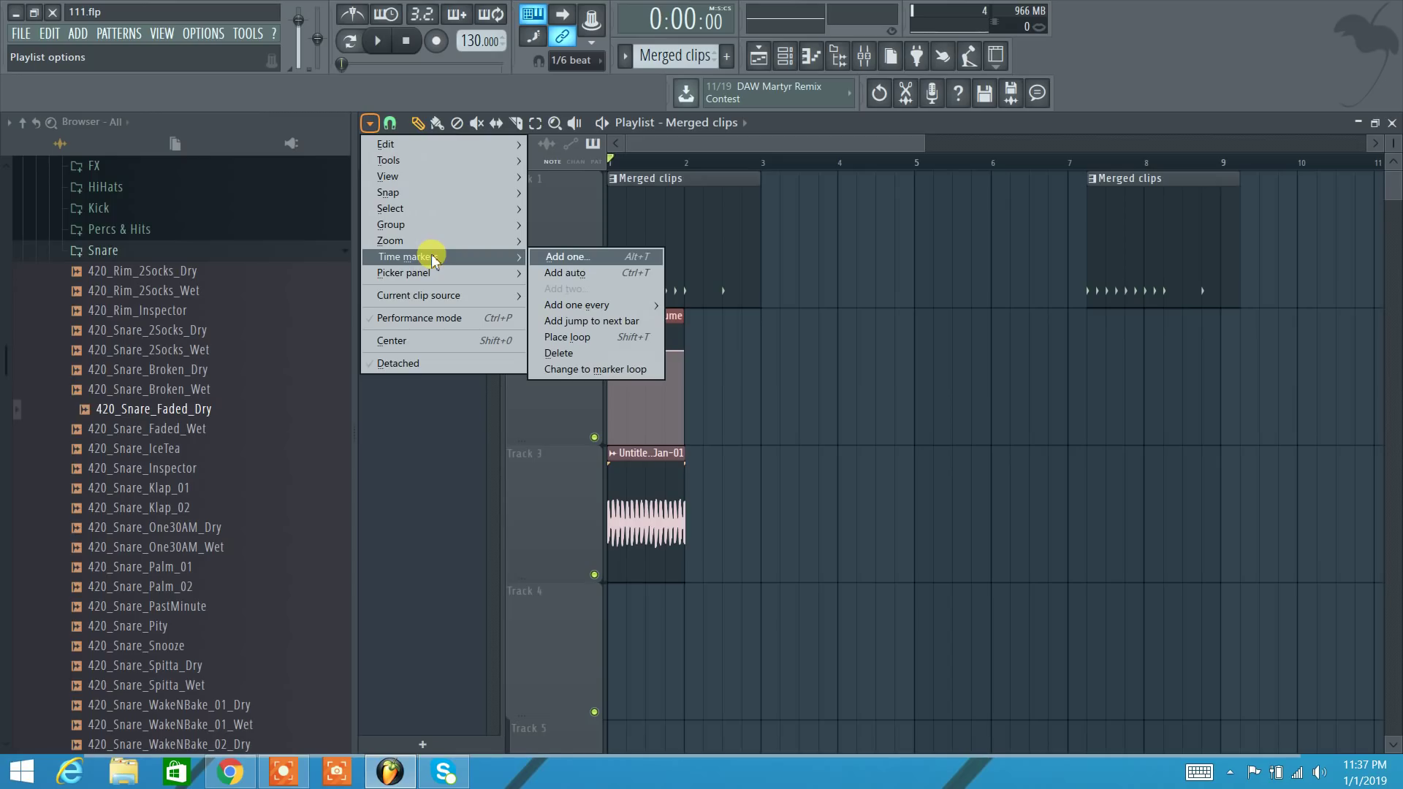
pyautogui.click(630, 344)
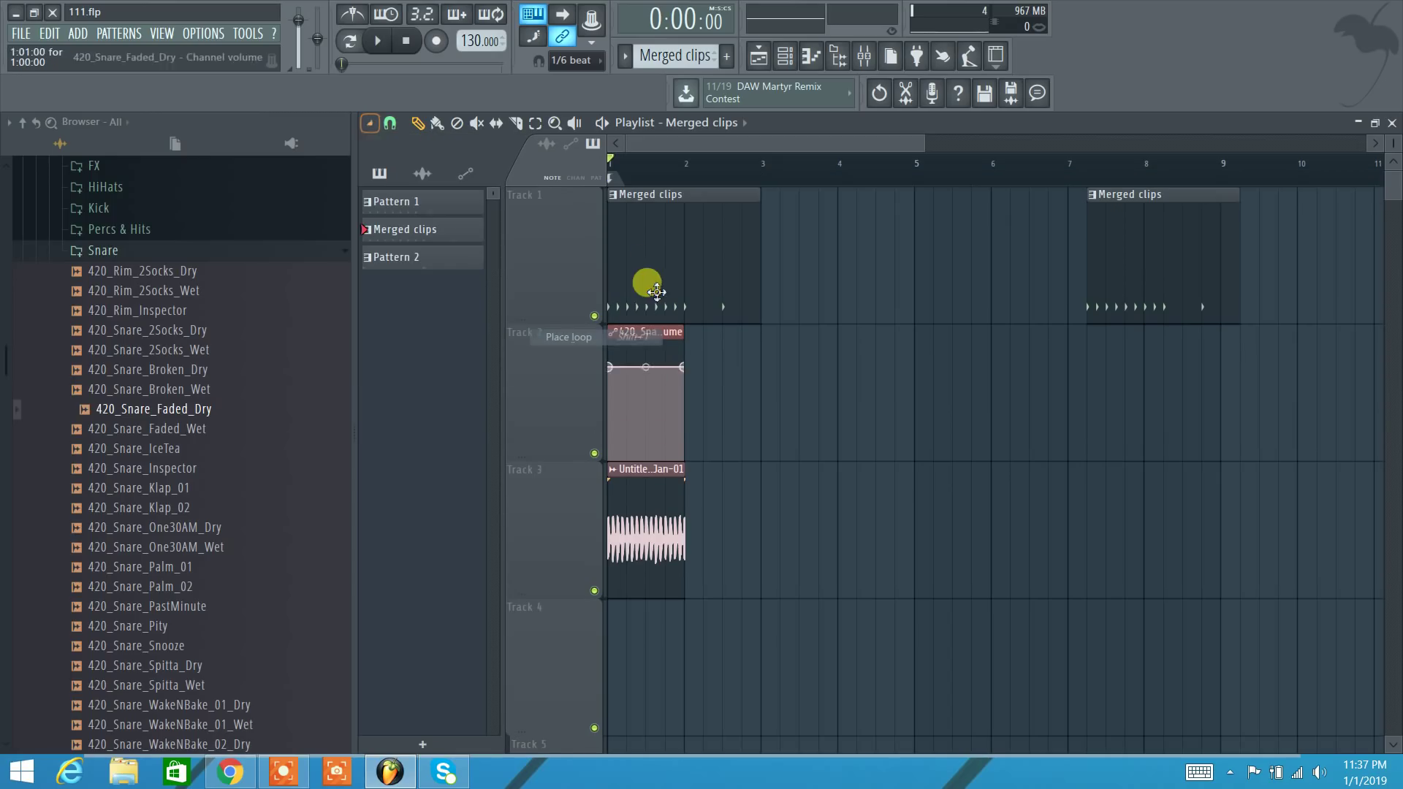
pyautogui.moveTo(611, 173); pyautogui.dragTo(1026, 175)
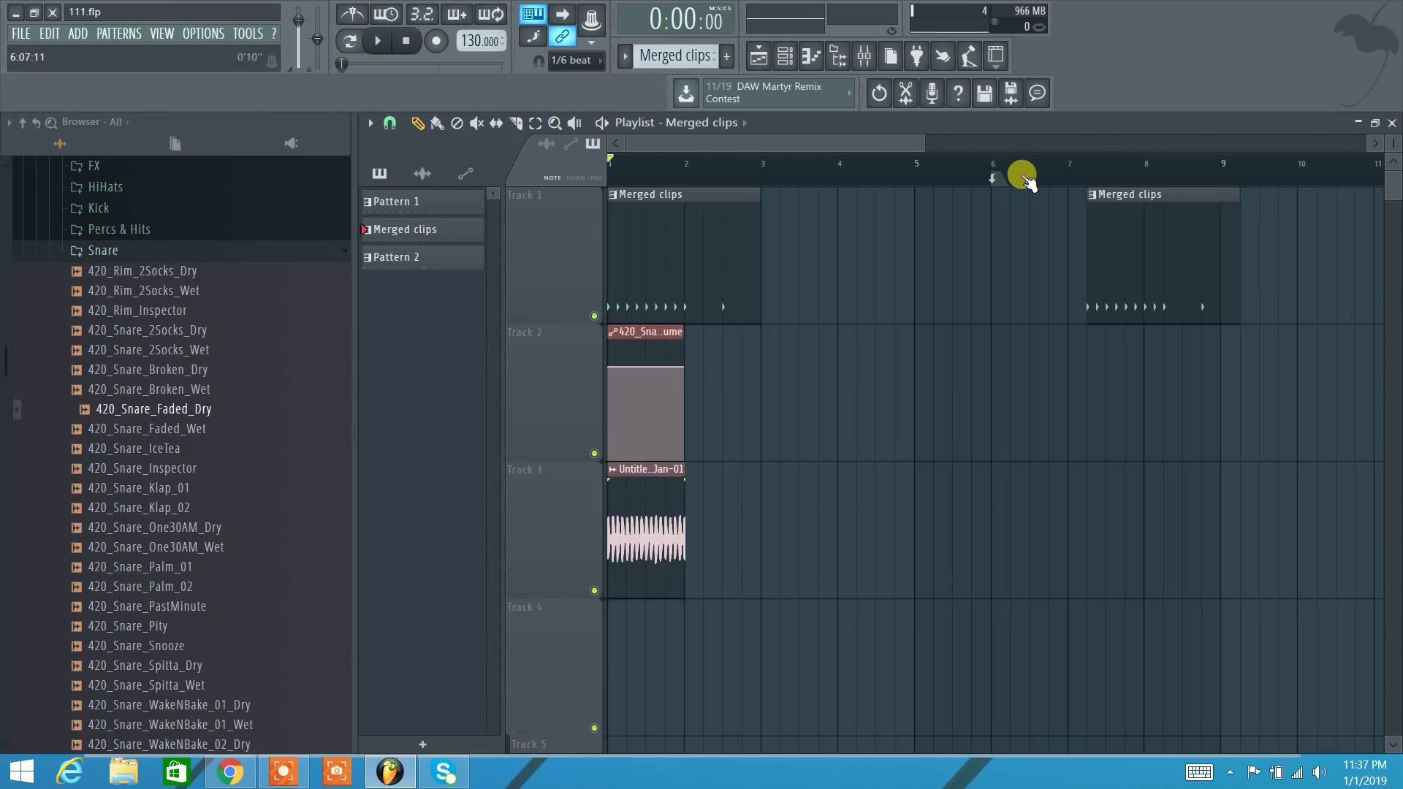
pyautogui.moveTo(1025, 179)
pyautogui.mouseDown()
pyautogui.moveTo(908, 178)
pyautogui.moveTo(1037, 186)
pyautogui.mouseUp()
pyautogui.press('space')
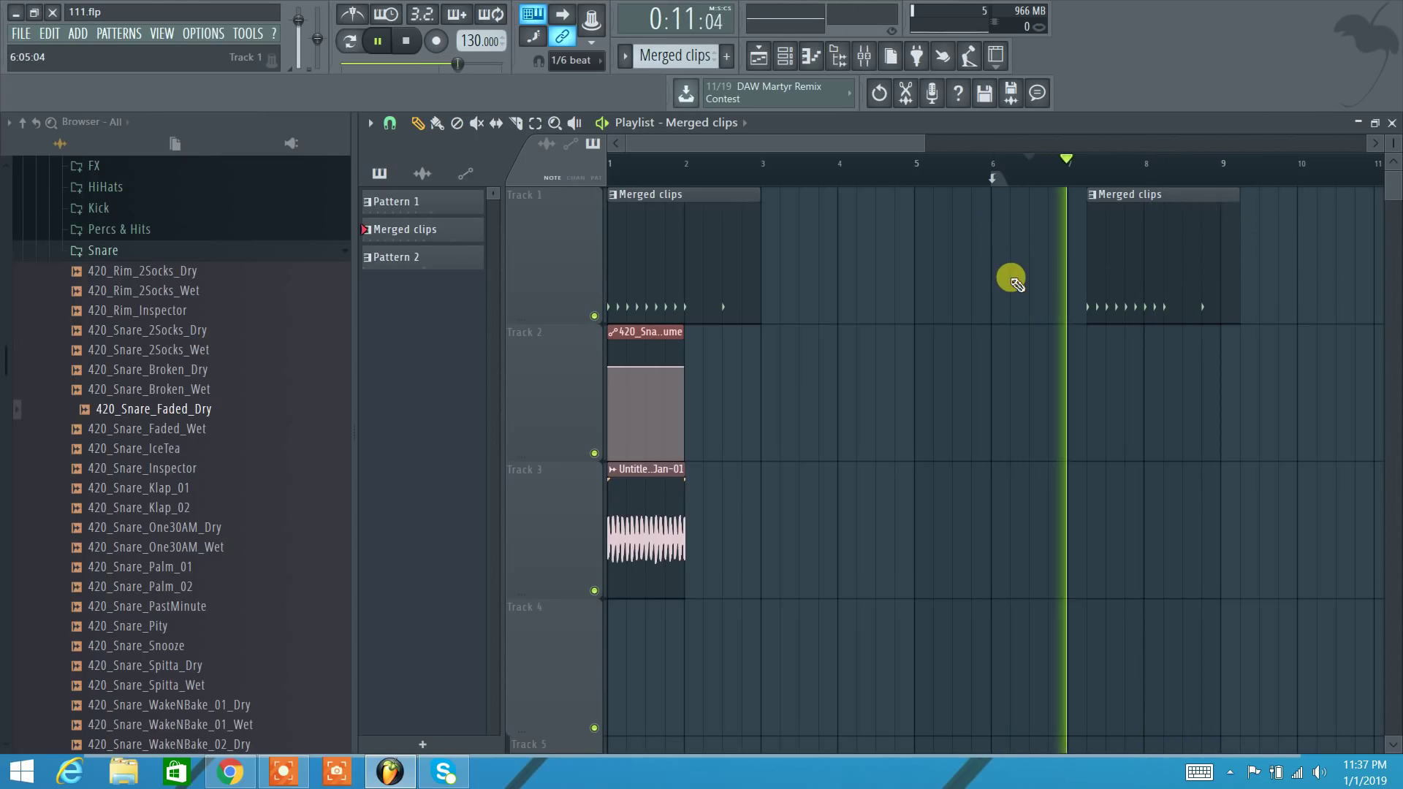
pyautogui.press('space')
pyautogui.rightClick(993, 177)
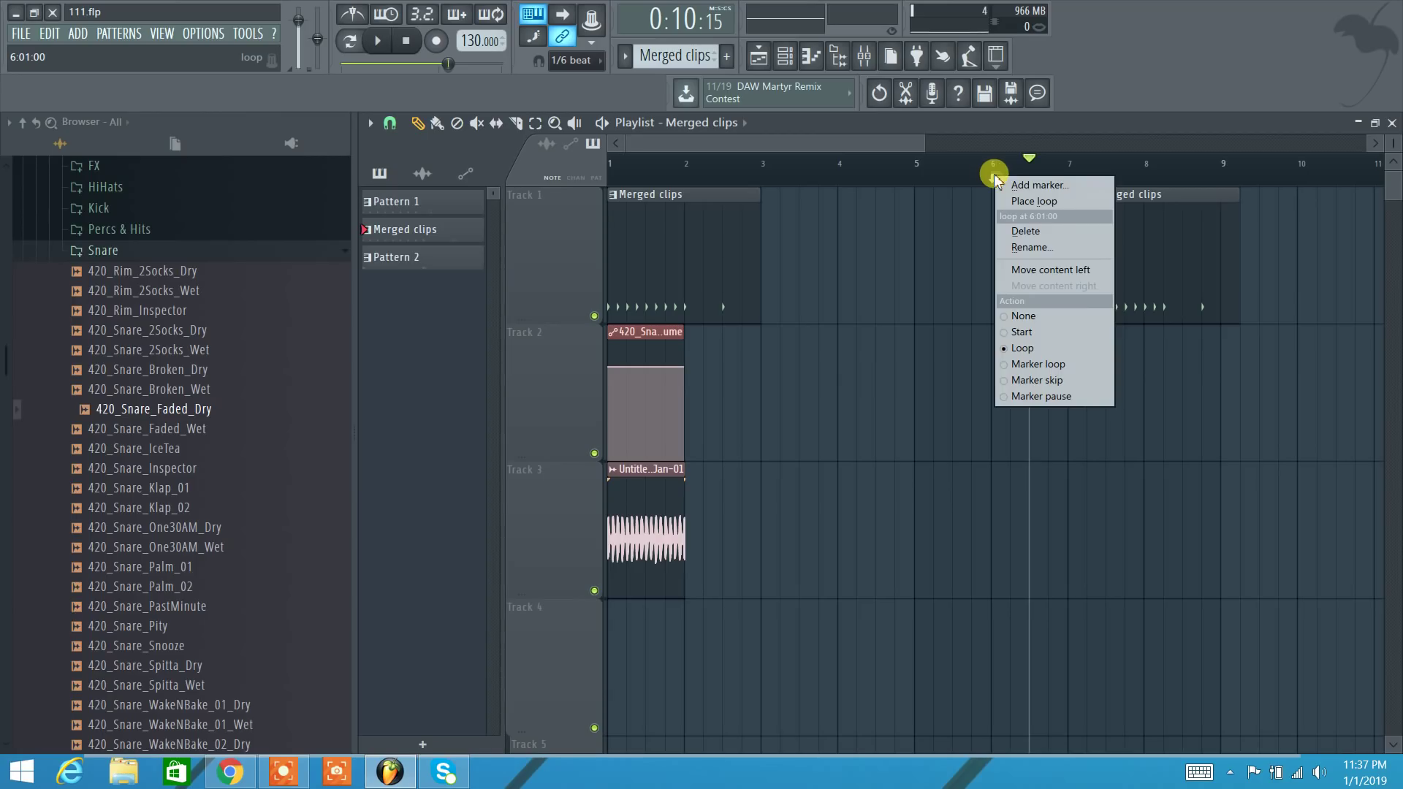
pyautogui.click(1030, 232)
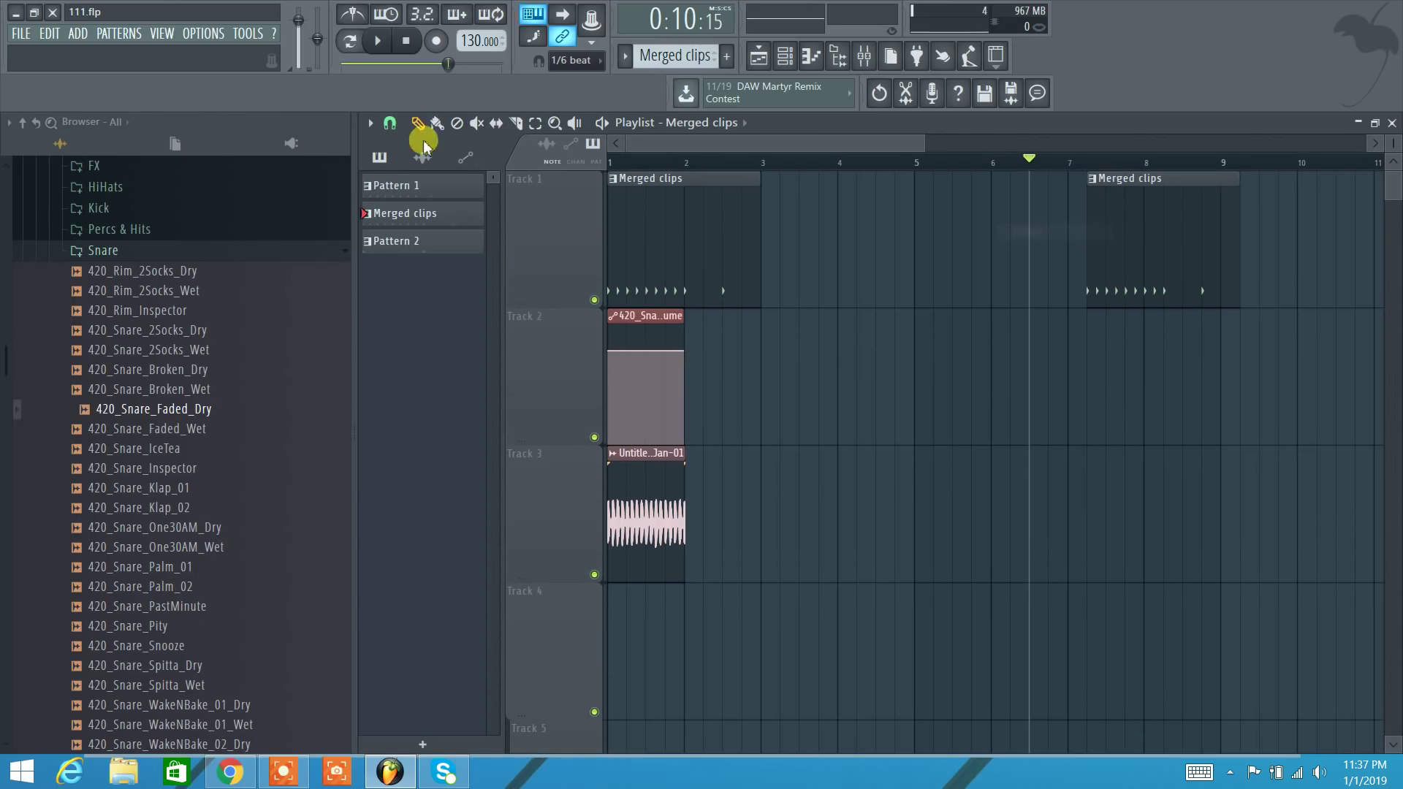
pyautogui.click(371, 124)
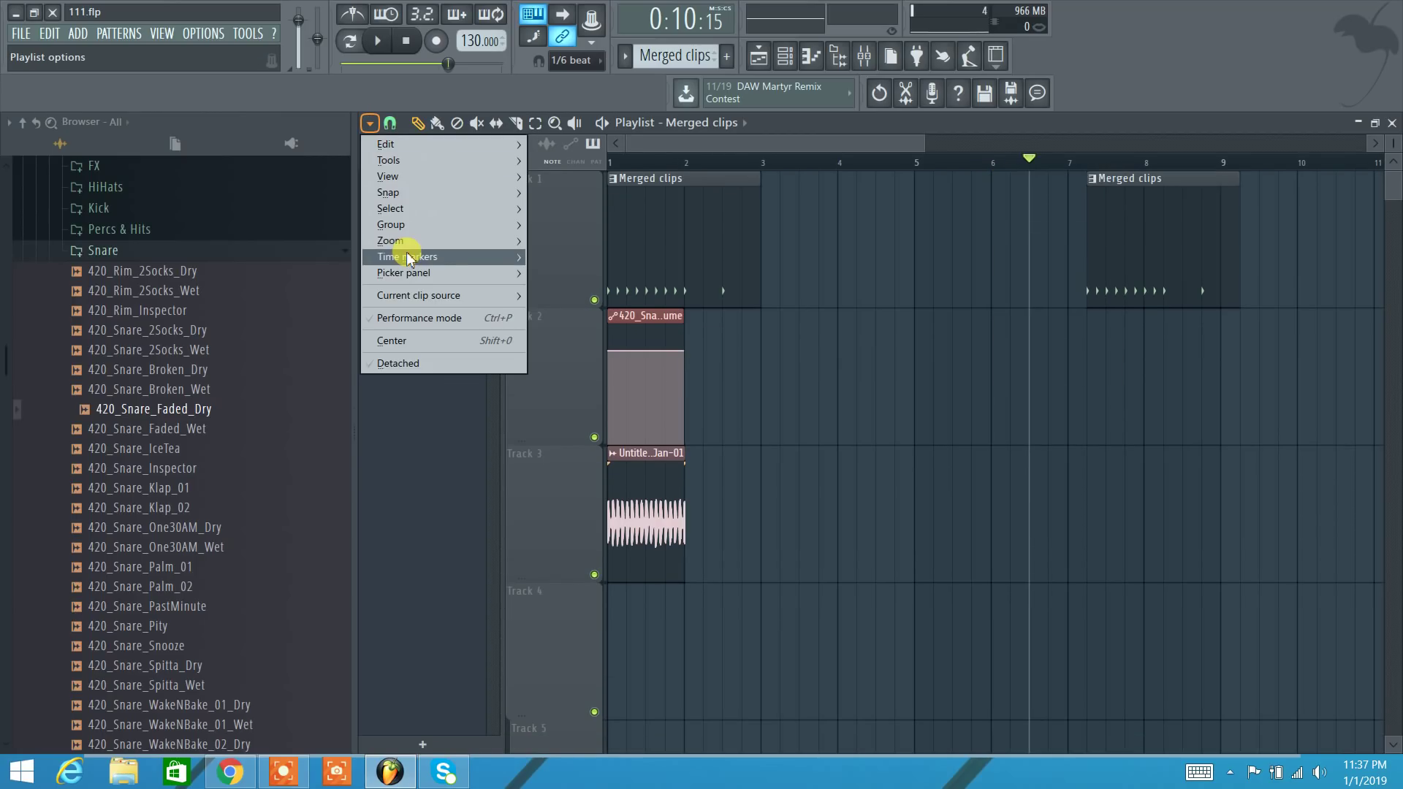
# Step: Add a time marker named A and move it to bar 2
pyautogui.moveTo(407, 259)
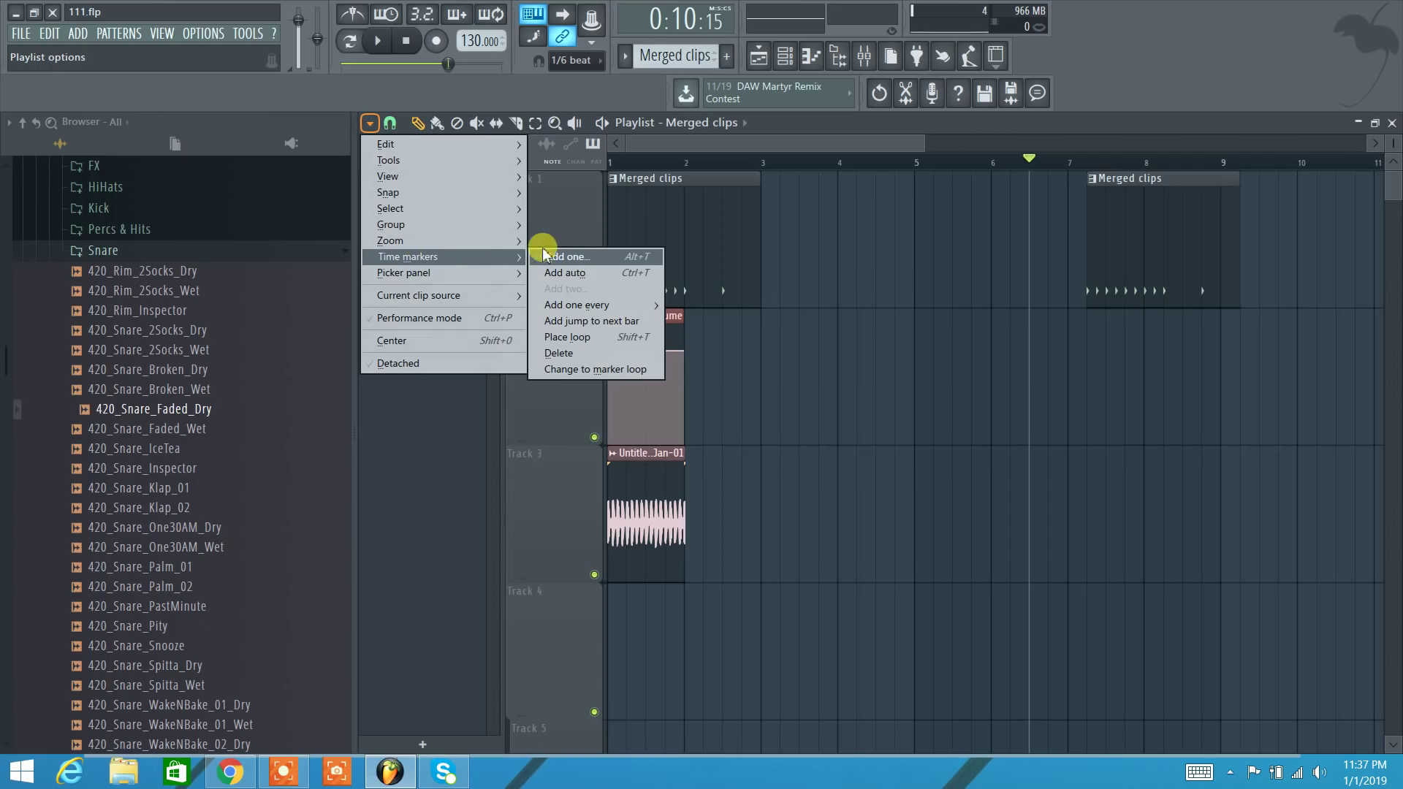
pyautogui.click(564, 258)
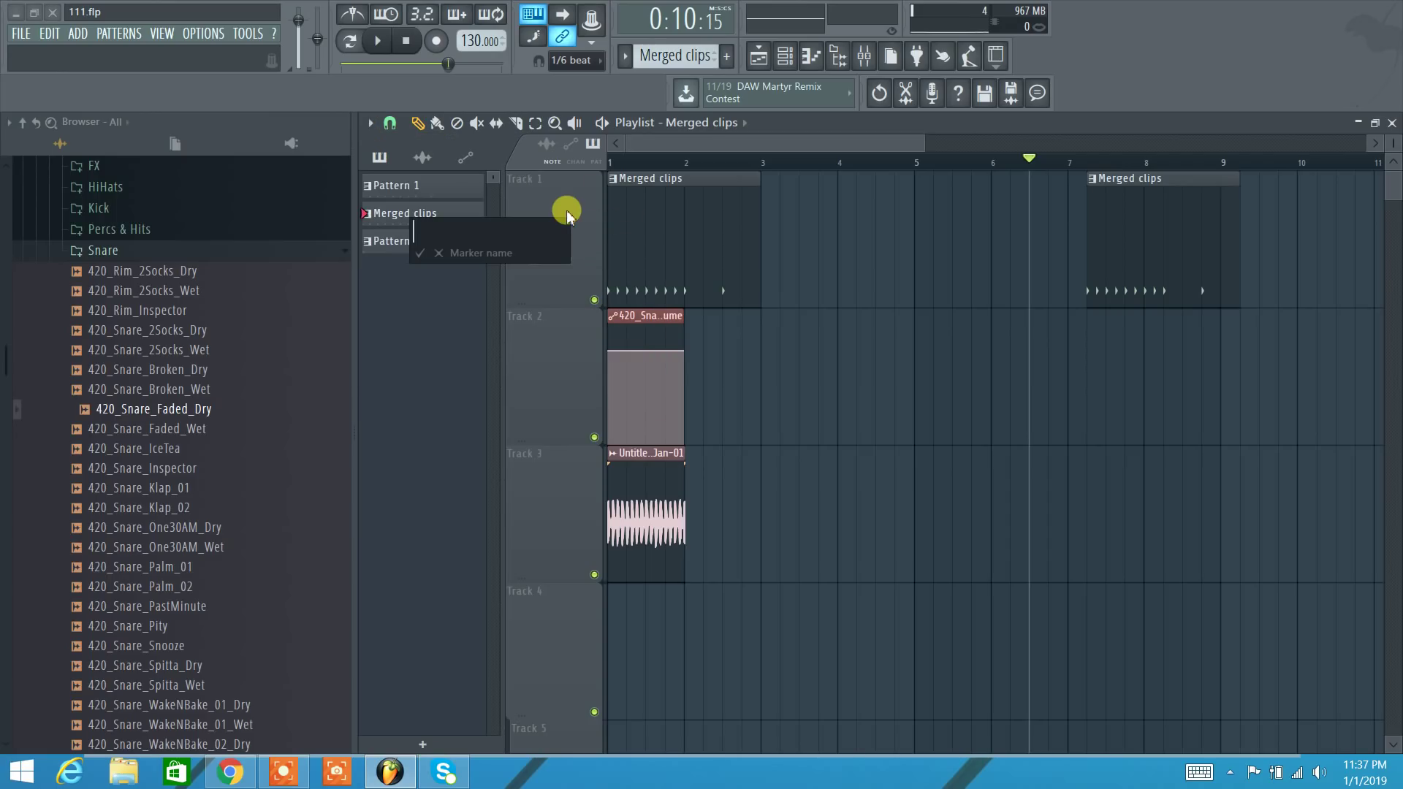
pyautogui.write('A')
pyautogui.press('Return')
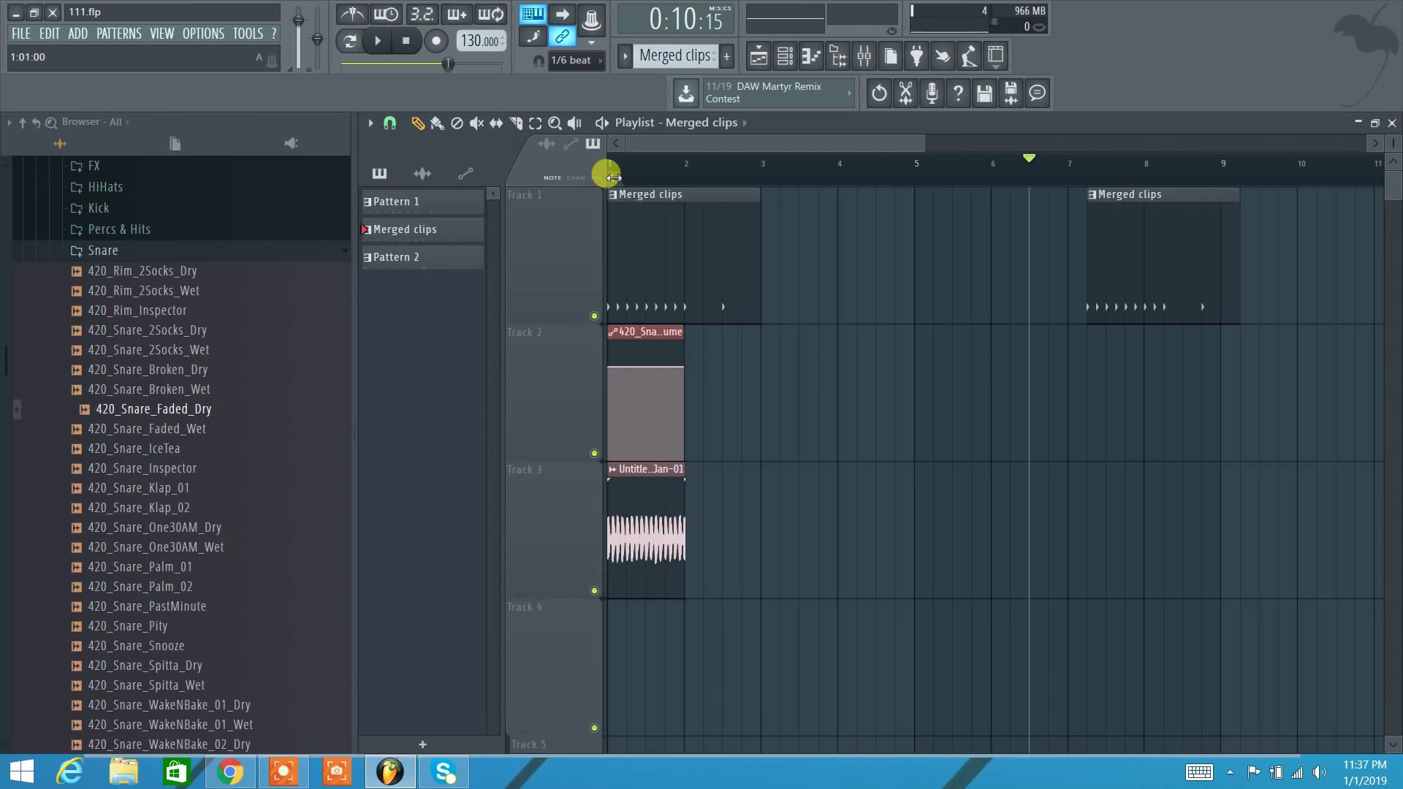
pyautogui.moveTo(614, 178); pyautogui.dragTo(685, 178)
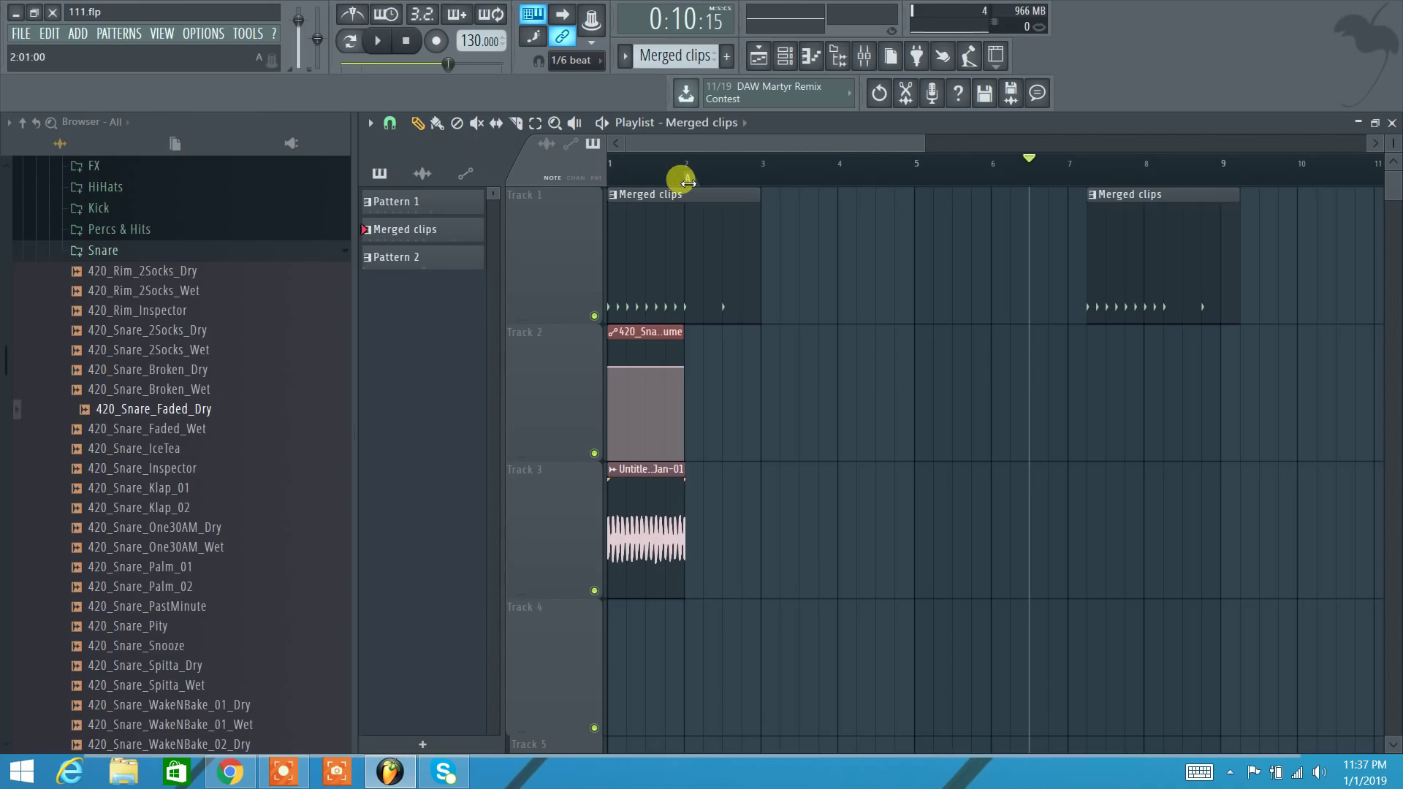
# Step: Add a second time marker named B and move it to bar 3
pyautogui.click(371, 124)
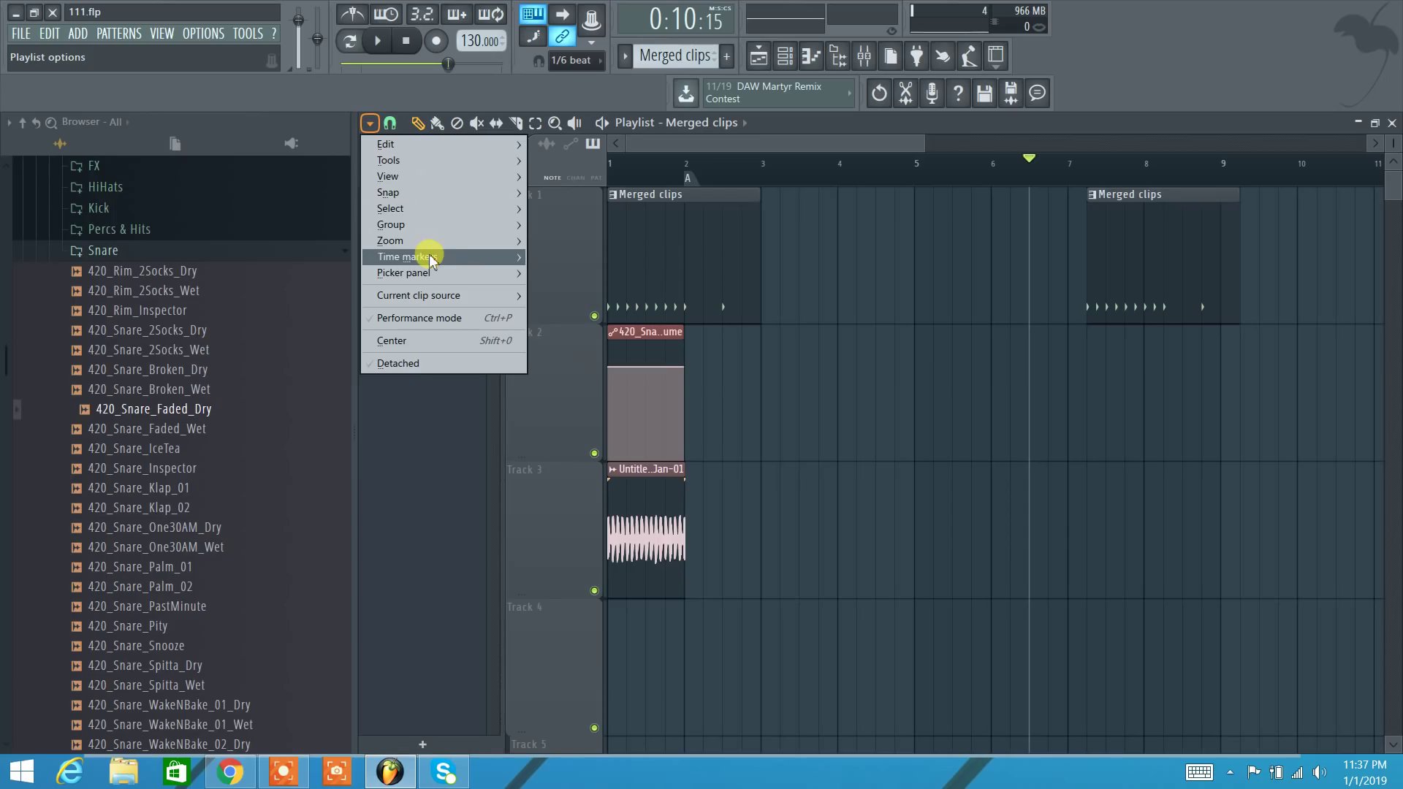
pyautogui.moveTo(431, 258)
pyautogui.click(577, 257)
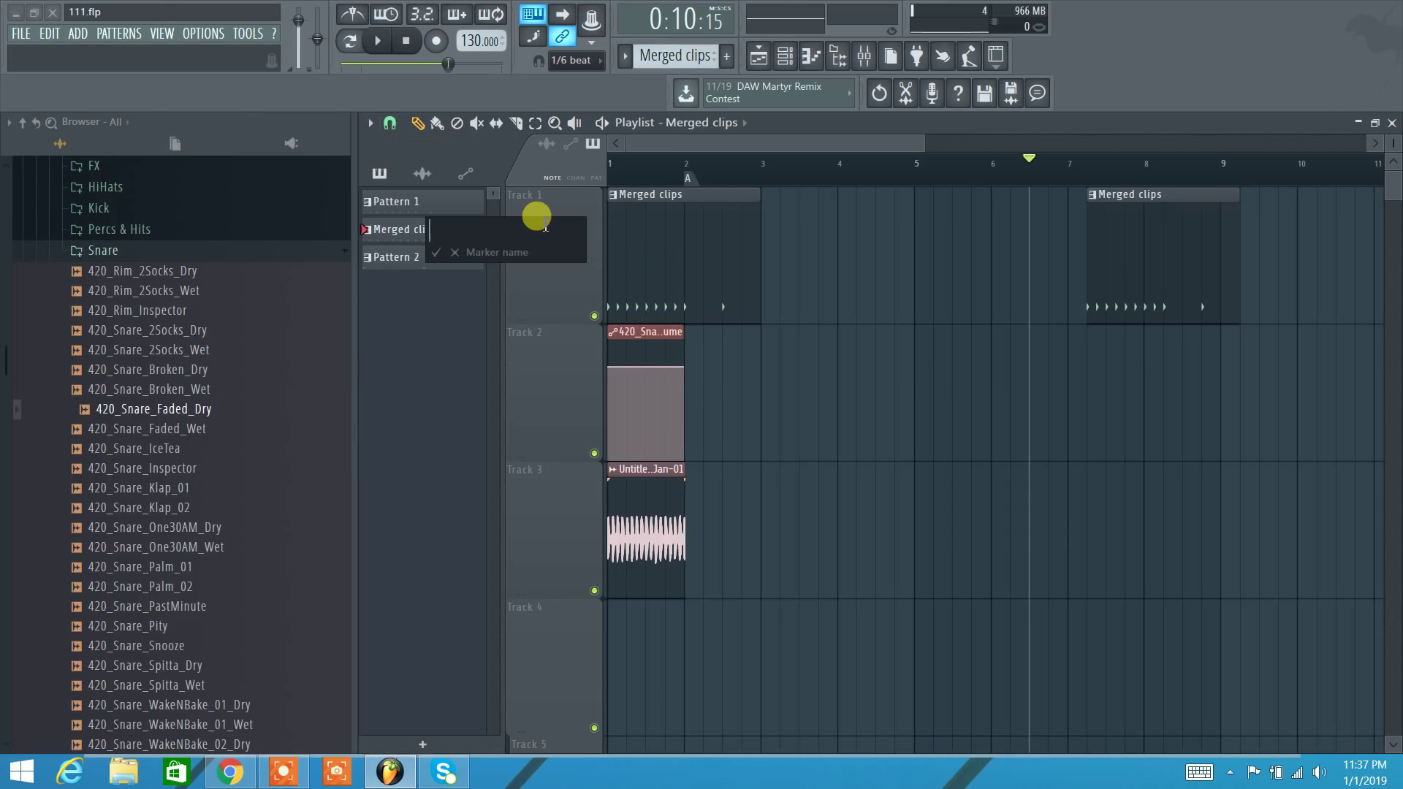
pyautogui.write('B')
pyautogui.press('Return')
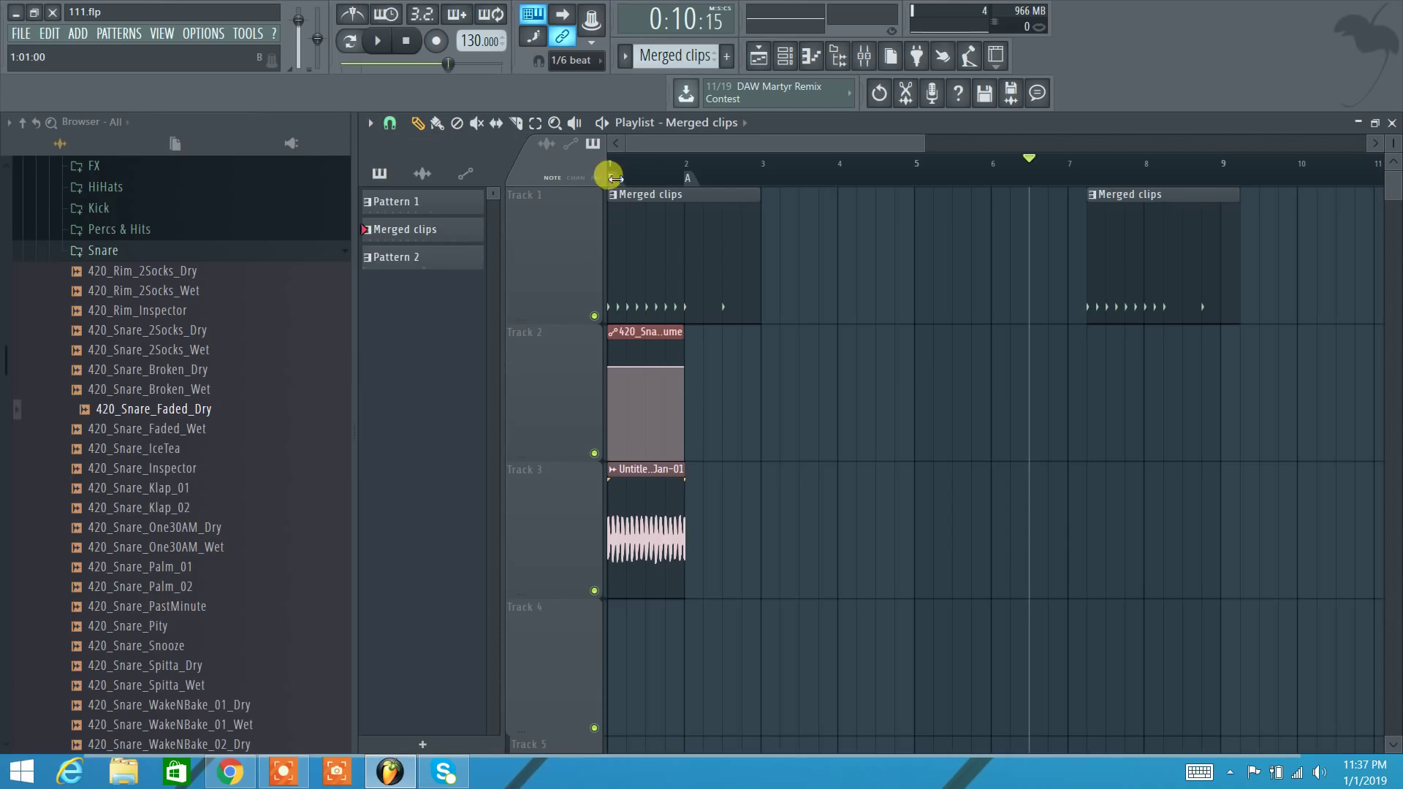
pyautogui.moveTo(611, 177); pyautogui.dragTo(752, 172)
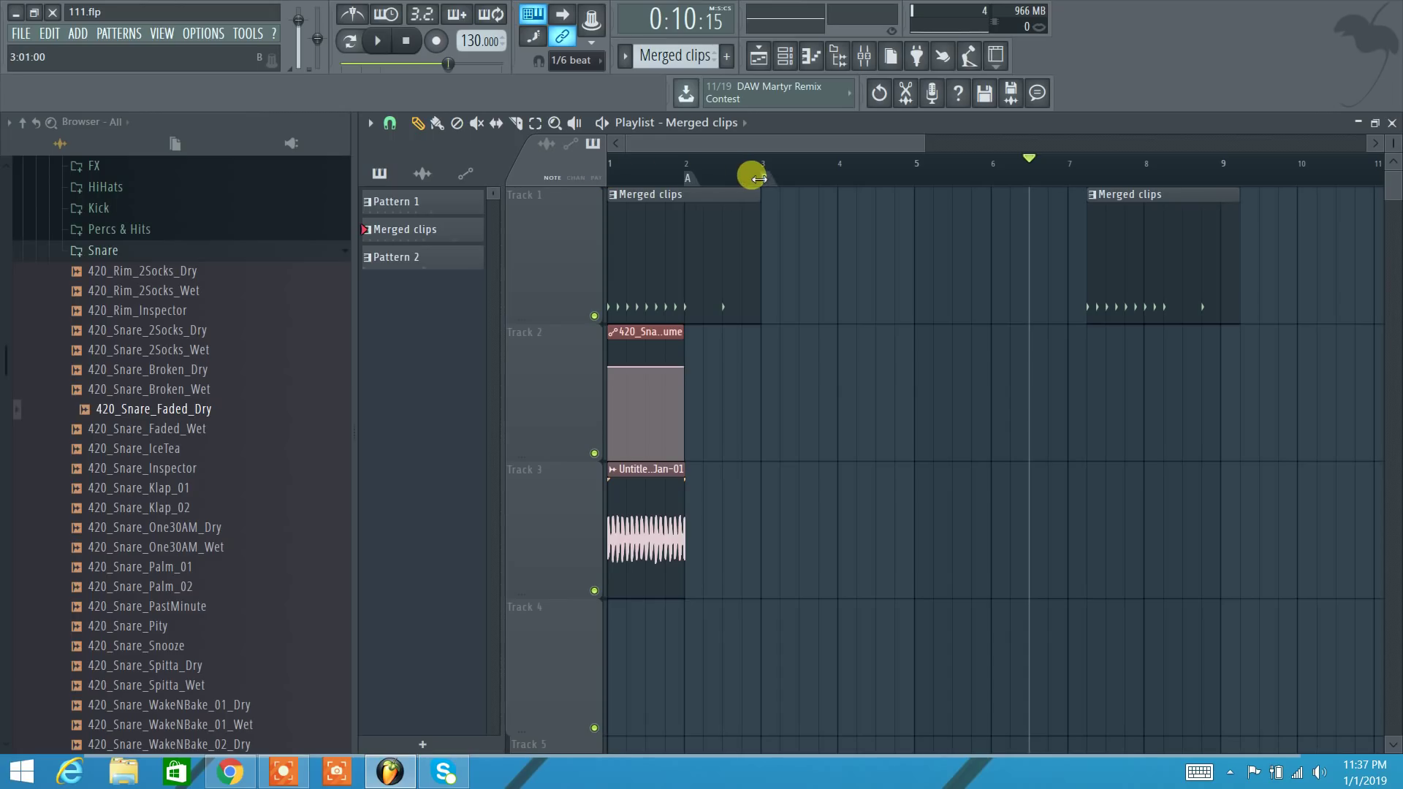
# Step: Loop playback over the stretch from marker A to marker B, then stop it
pyautogui.click(721, 168)
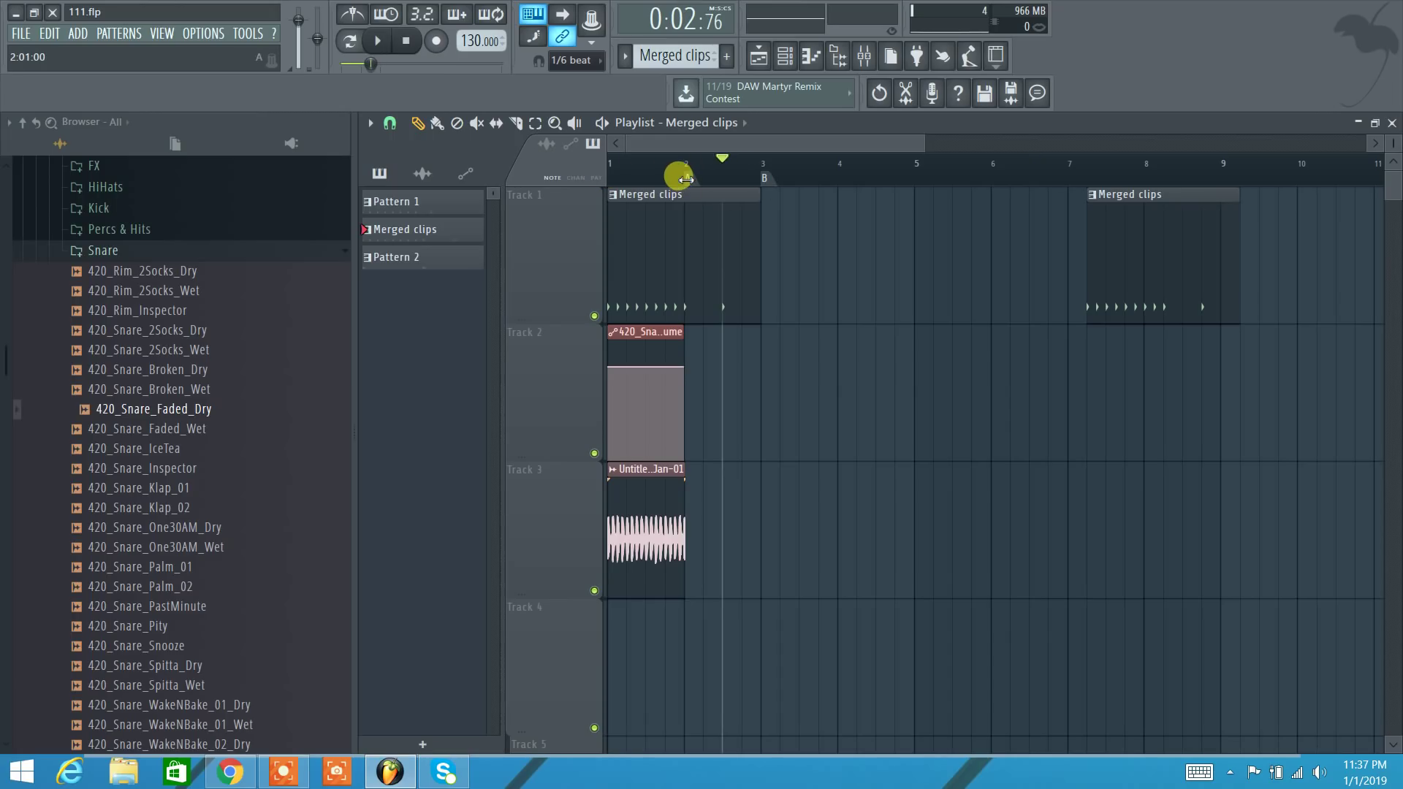
pyautogui.click(691, 180)
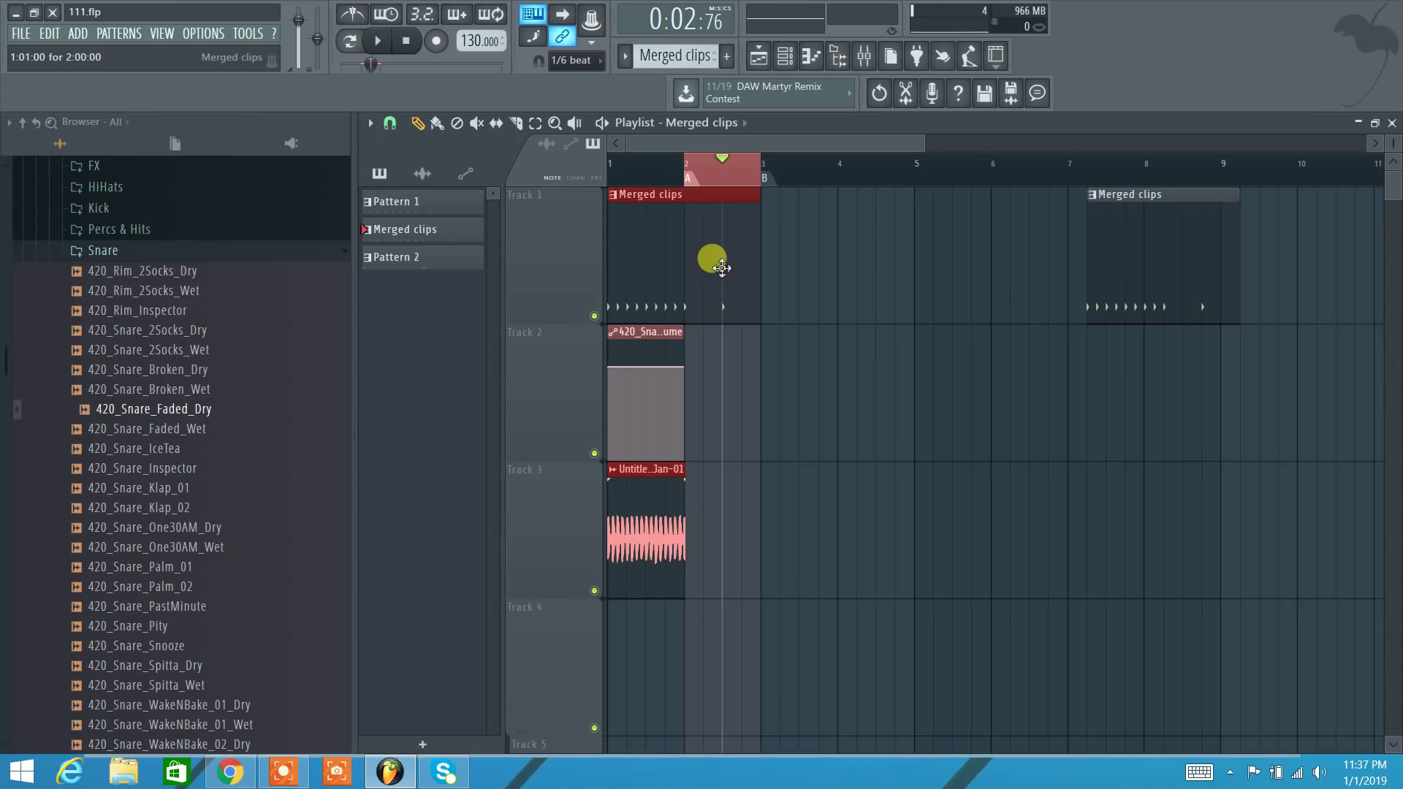
pyautogui.press('space')
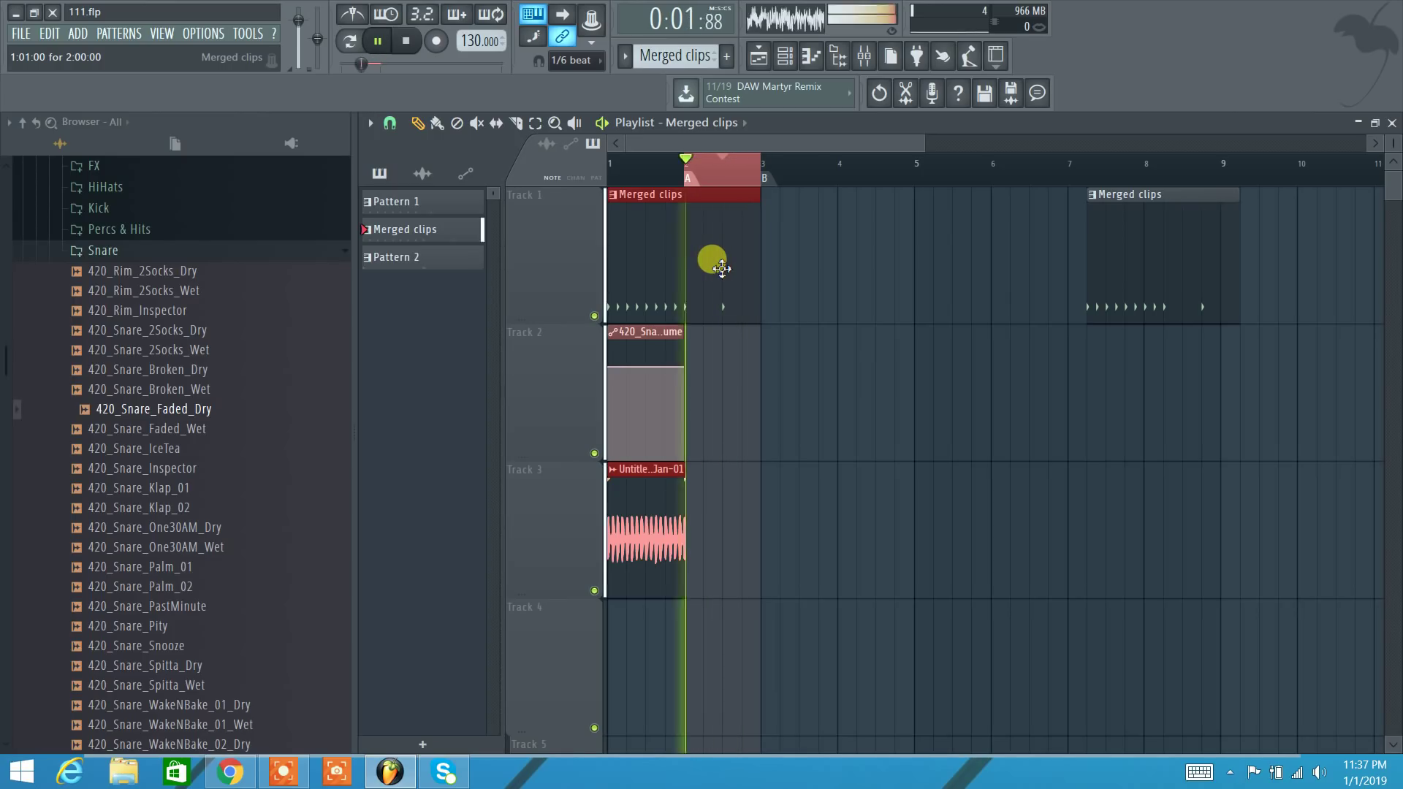
pyautogui.press('space')
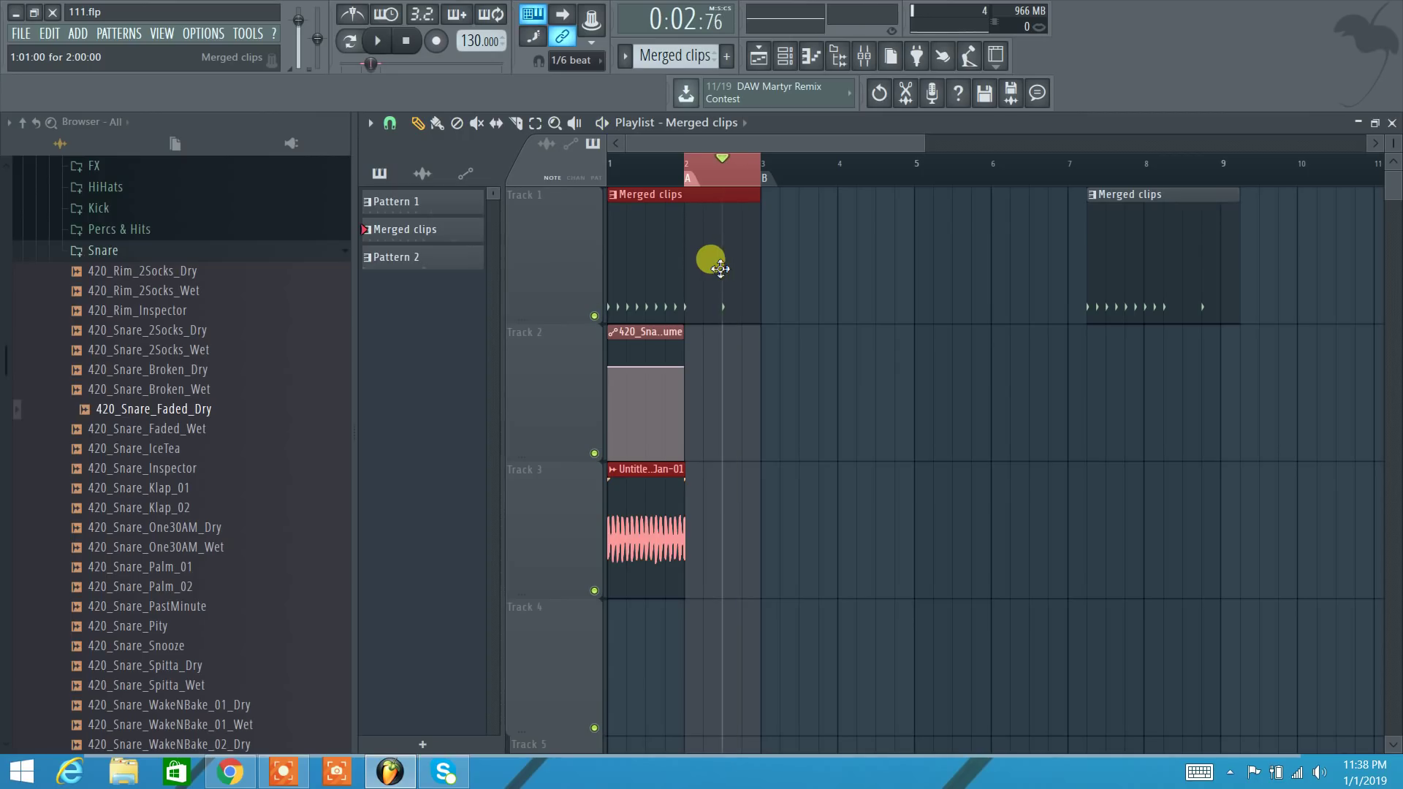
pyautogui.click(372, 122)
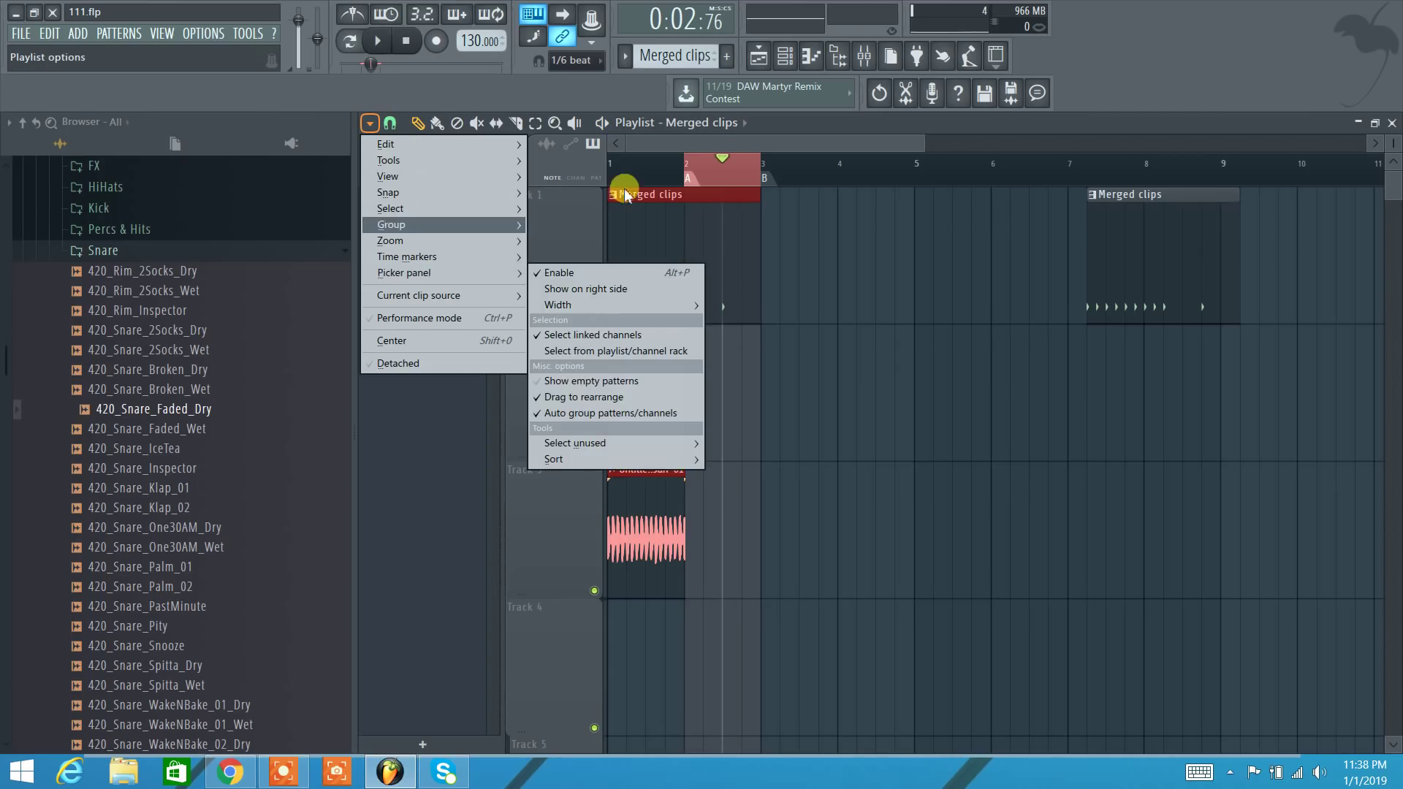
# Step: Show automation clips in the playlist's picker panel
pyautogui.moveTo(446, 224)
pyautogui.moveTo(489, 278)
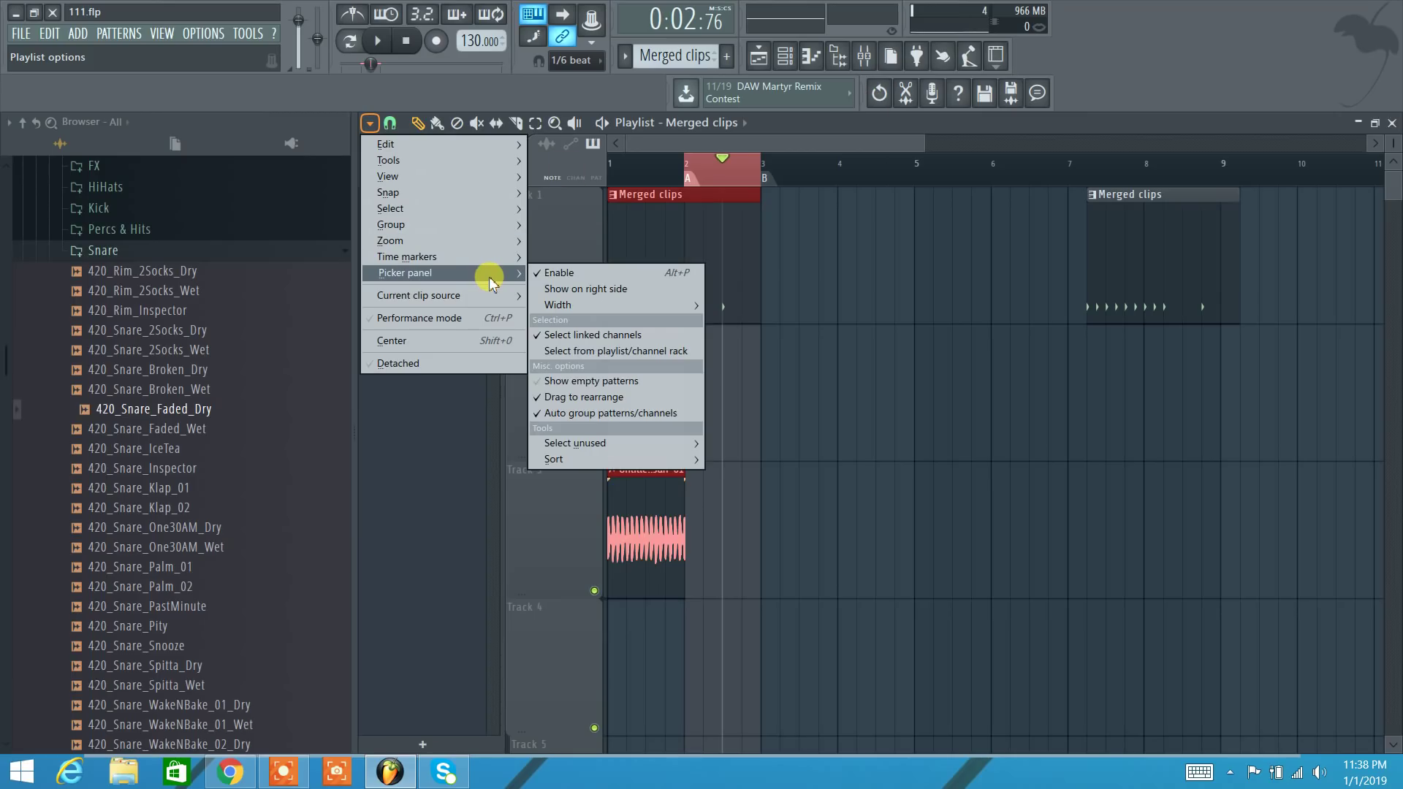
pyautogui.click(1081, 29)
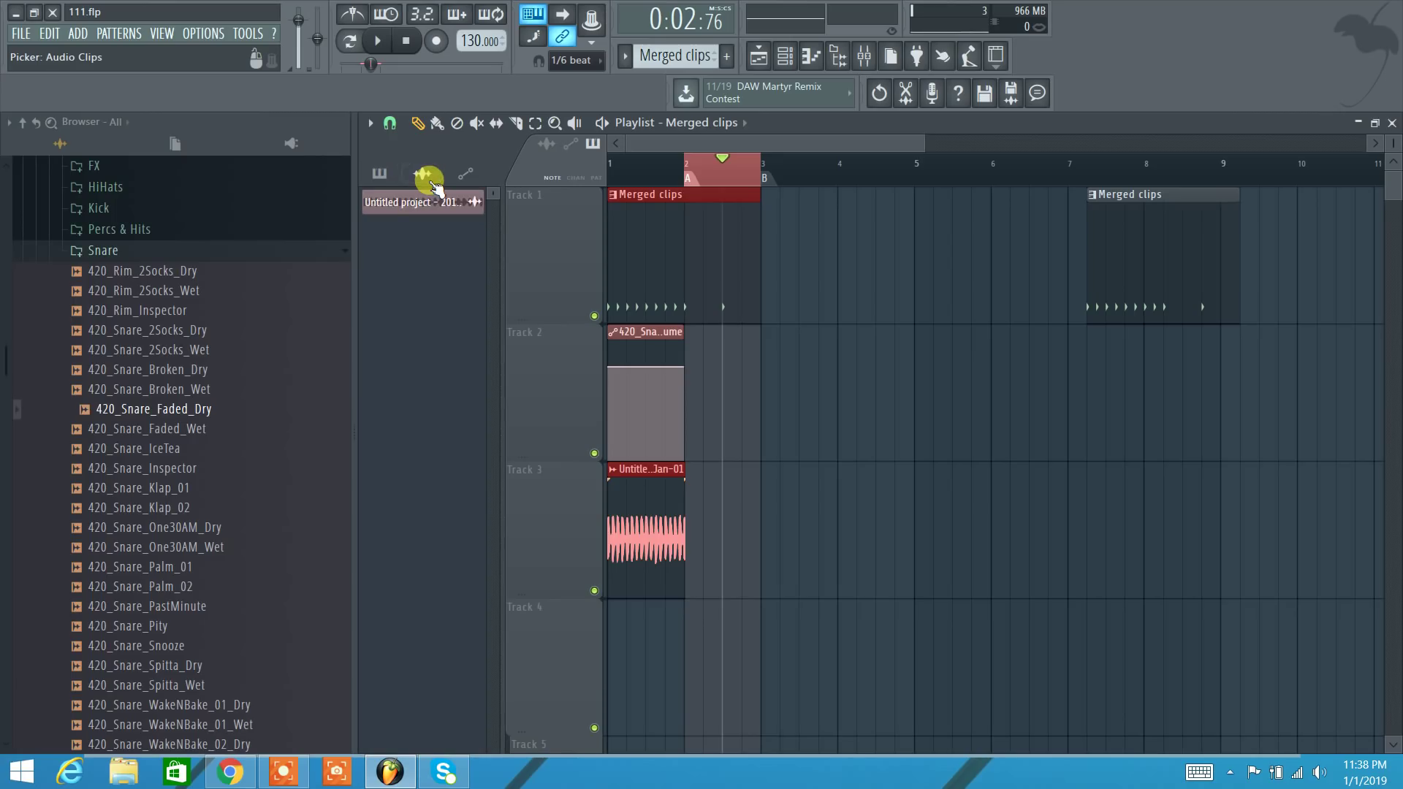
pyautogui.moveTo(466, 177)
# Step: Detach the playlist into its own window, then dock it back into the main window
pyautogui.click(370, 124)
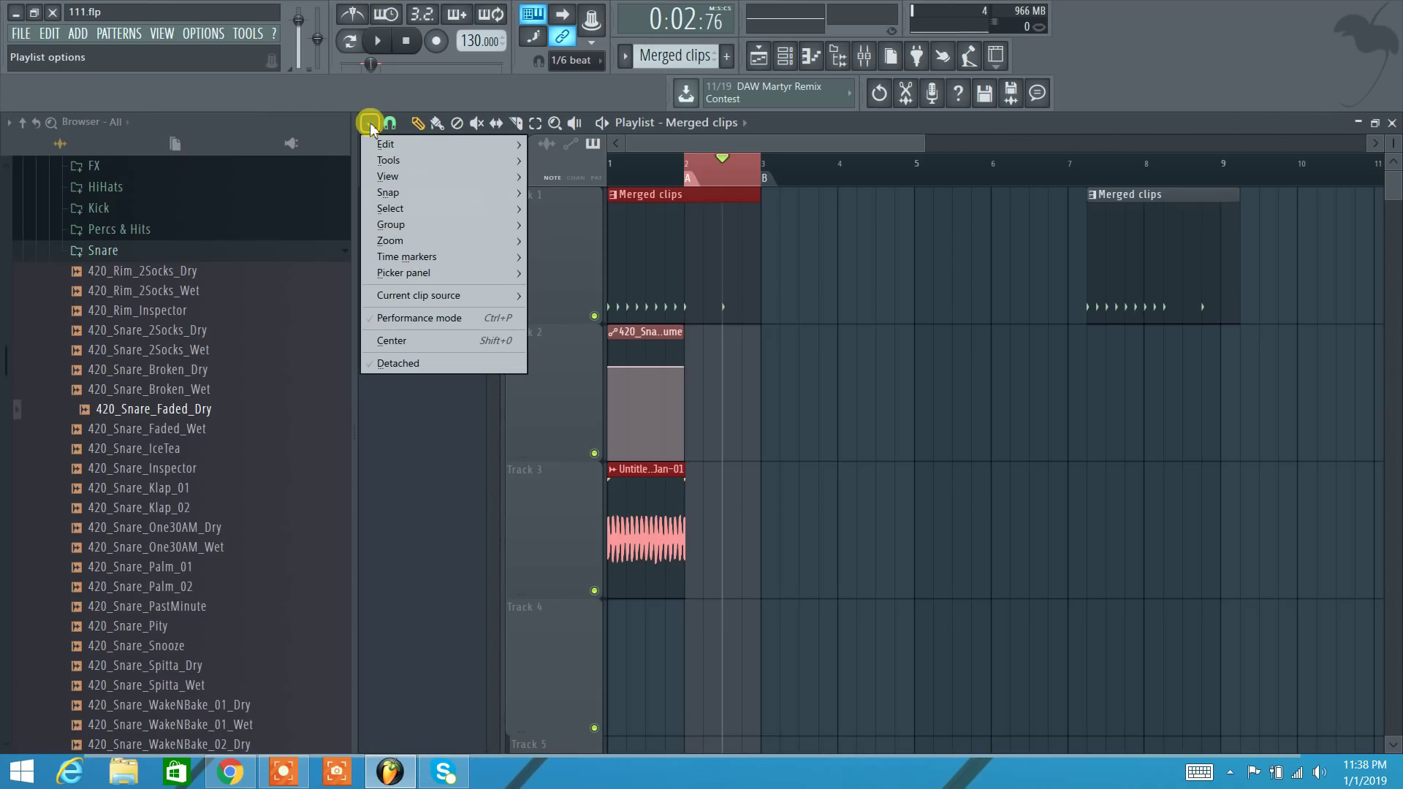
pyautogui.moveTo(414, 300)
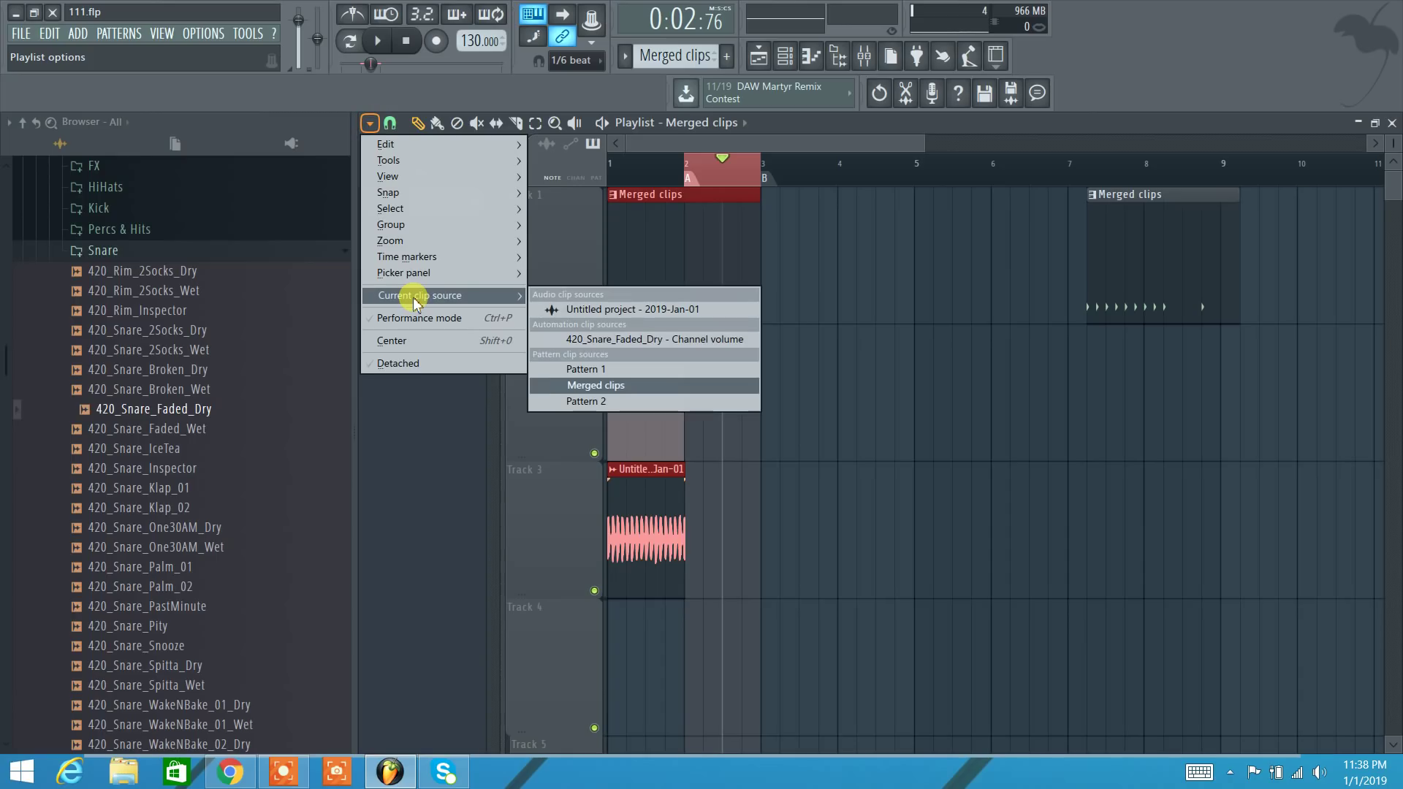
pyautogui.click(427, 368)
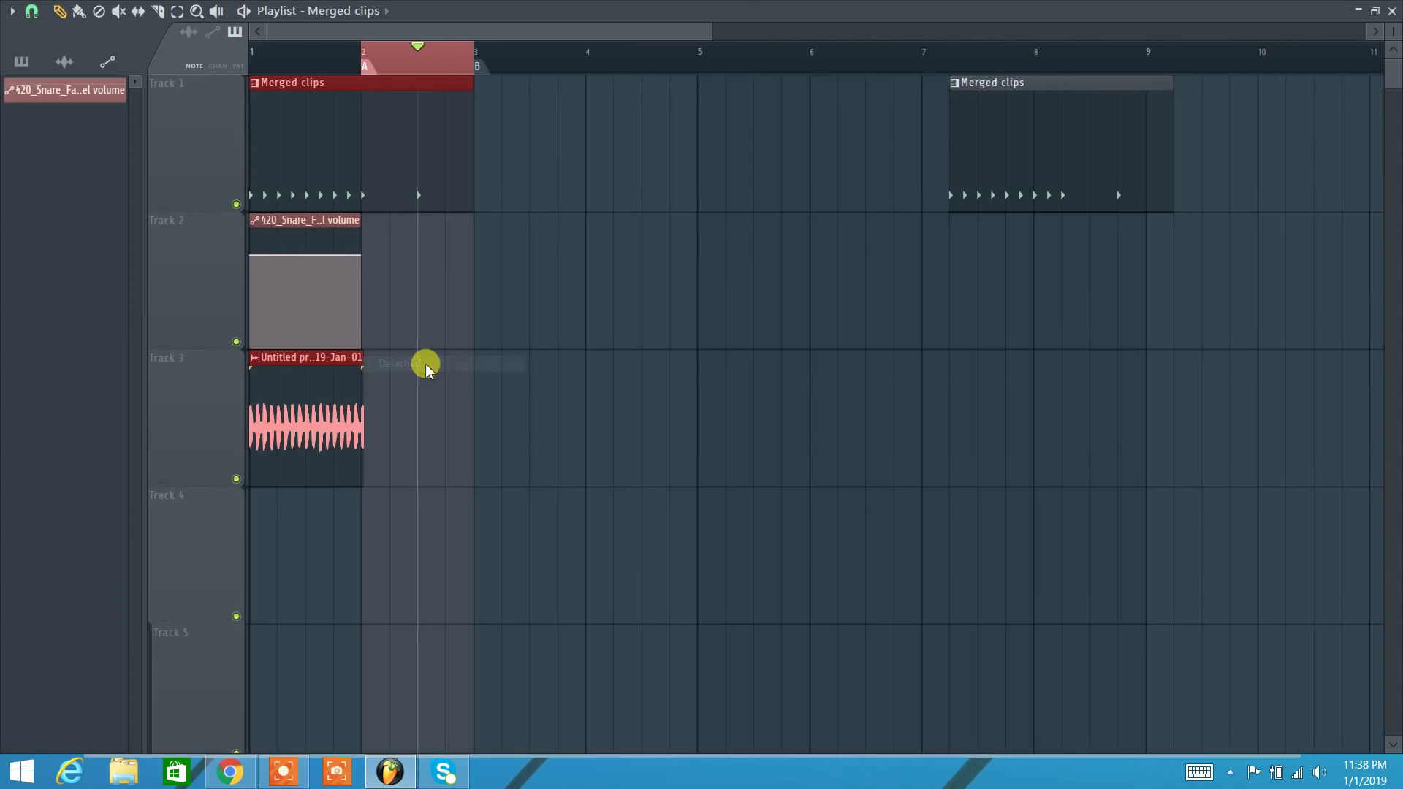
pyautogui.click(12, 11)
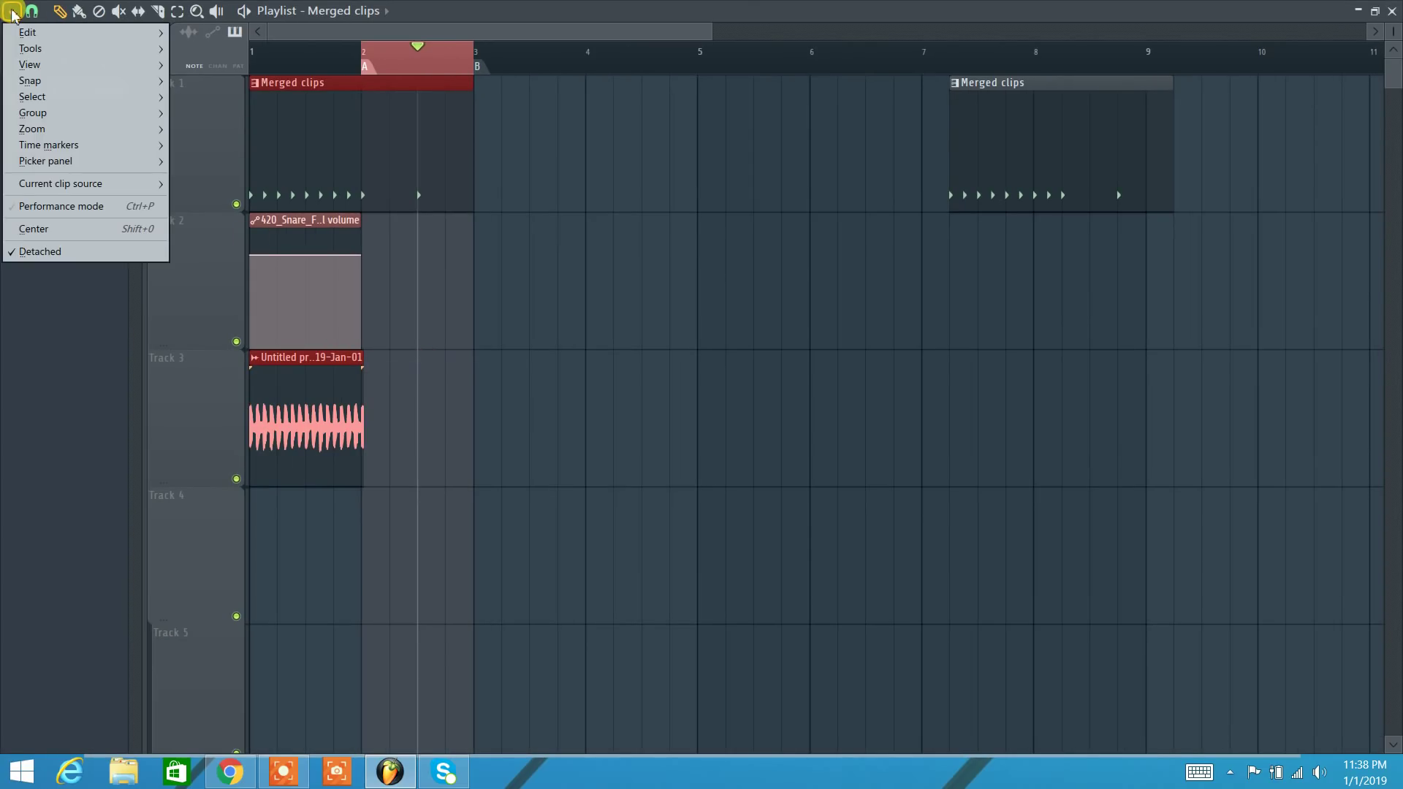
pyautogui.click(70, 251)
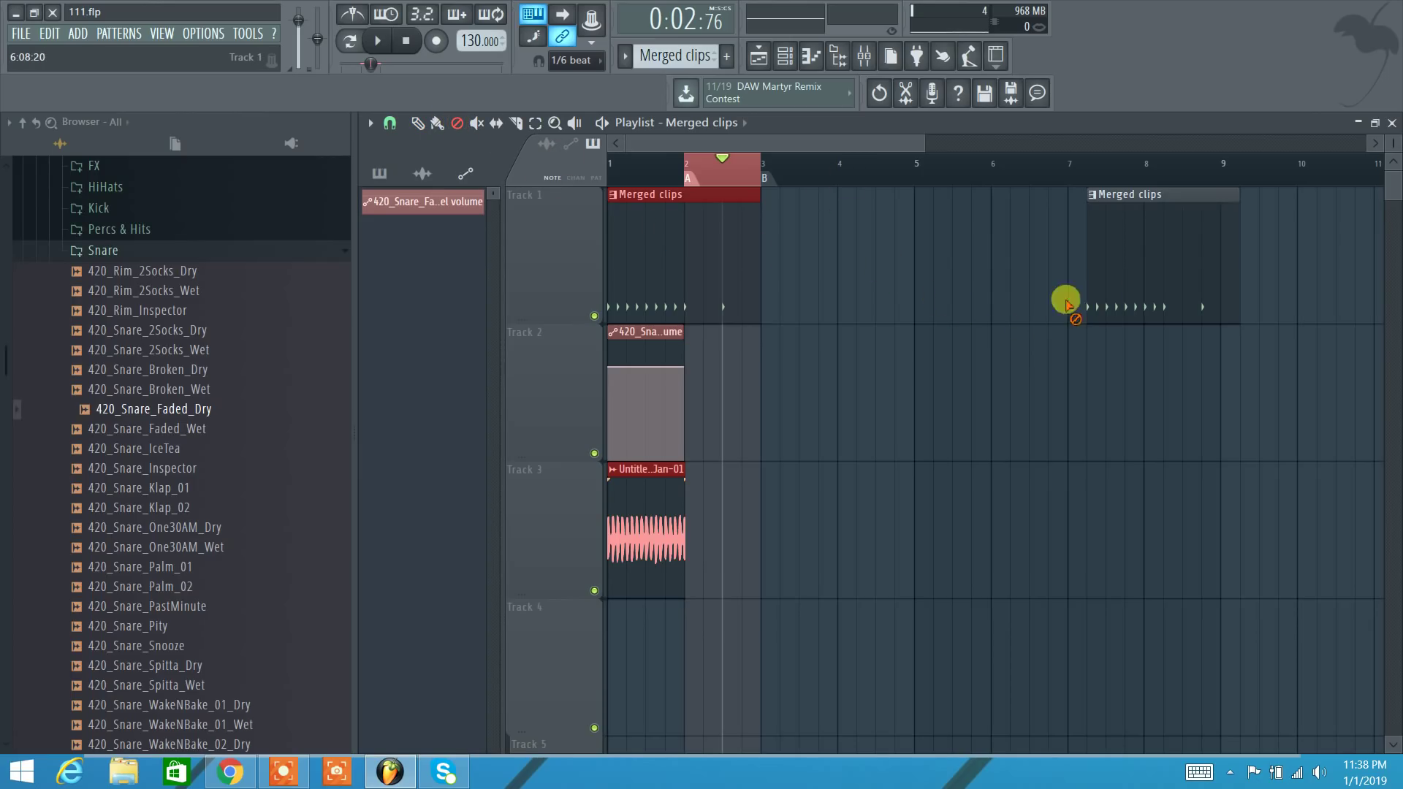
# Step: Delete the Merged clips clip at bars 7–9, then mute and unmute the Track 1–3 clips
pyautogui.click(1107, 298)
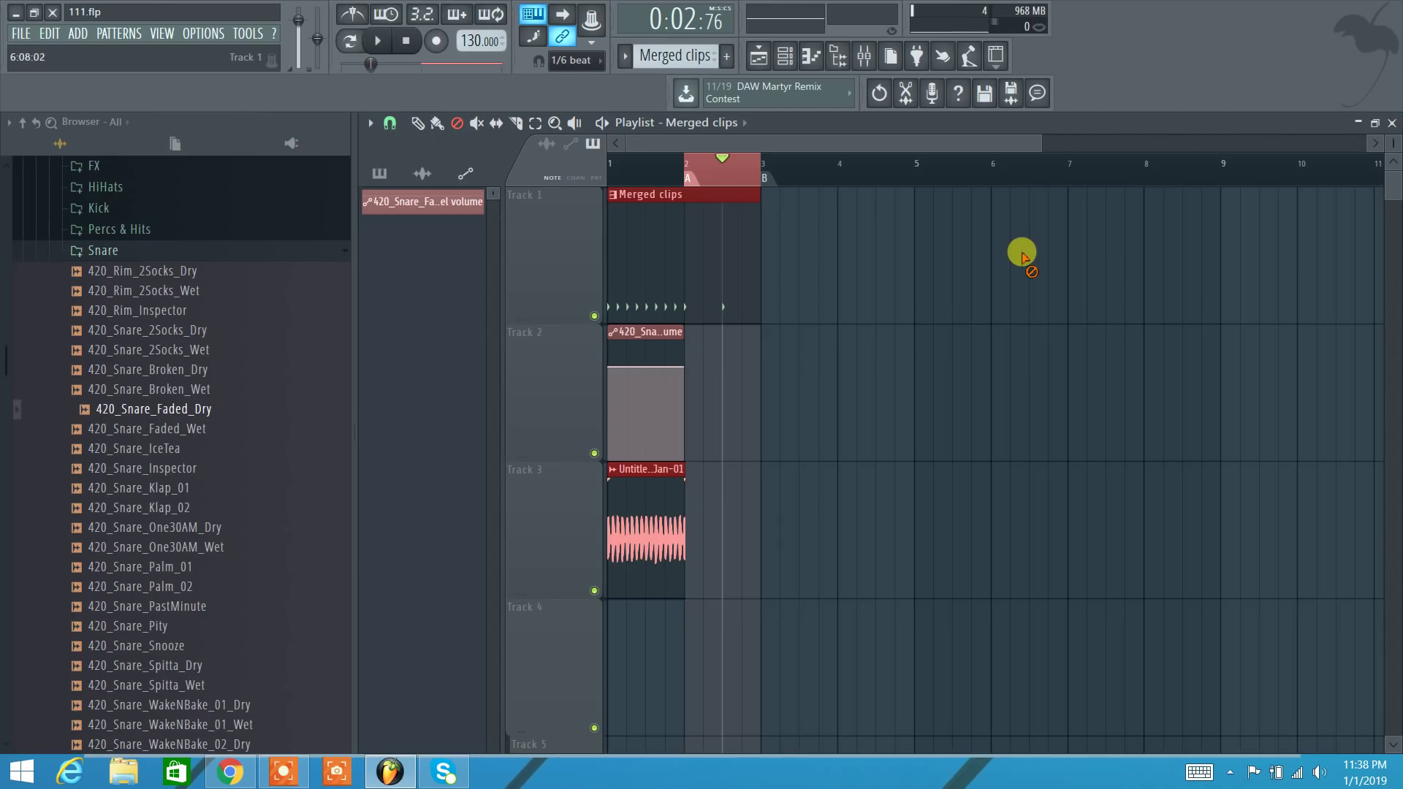
pyautogui.click(475, 126)
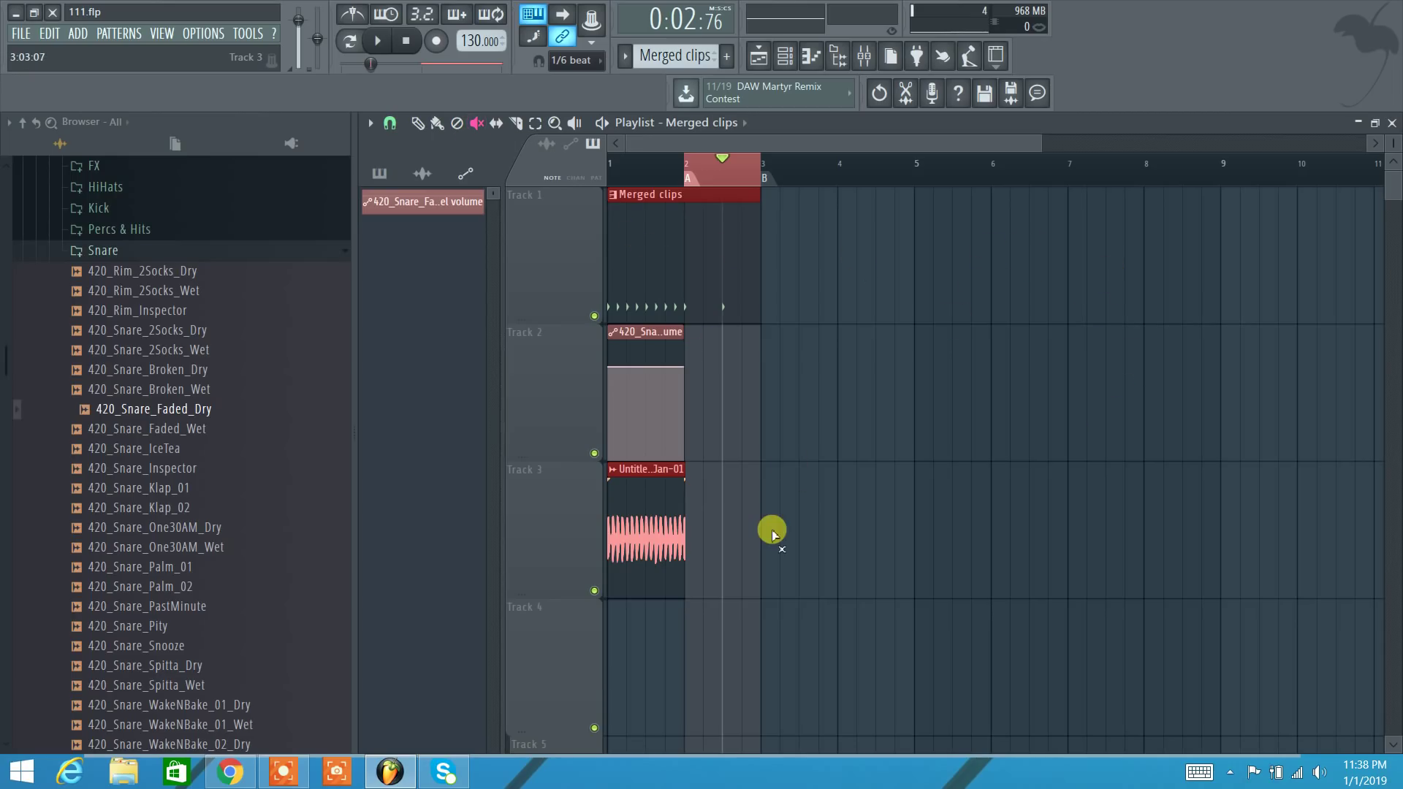
pyautogui.moveTo(778, 542)
pyautogui.mouseDown()
pyautogui.moveTo(694, 526)
pyautogui.moveTo(630, 442)
pyautogui.moveTo(664, 282)
pyautogui.moveTo(878, 277)
pyautogui.mouseUp()
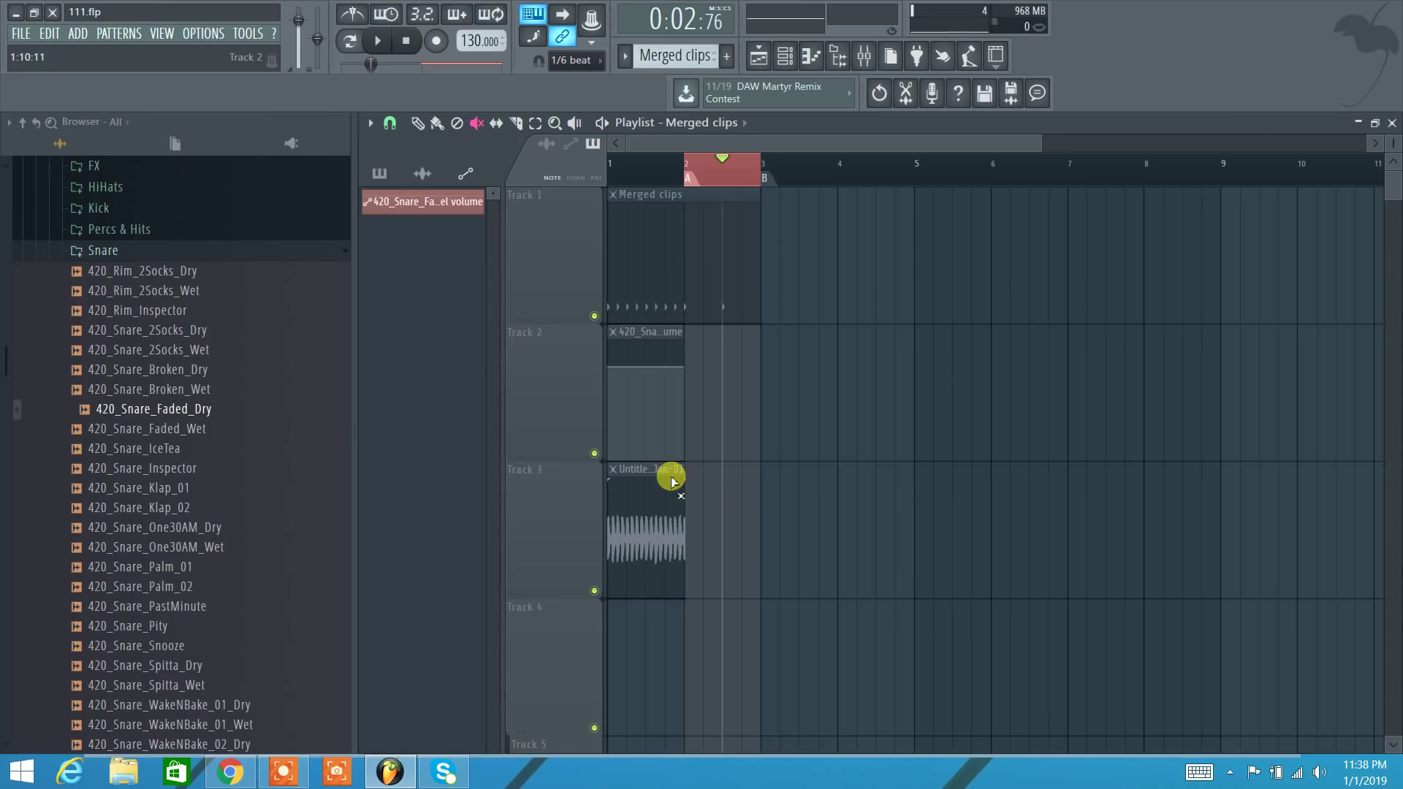
pyautogui.click(645, 531)
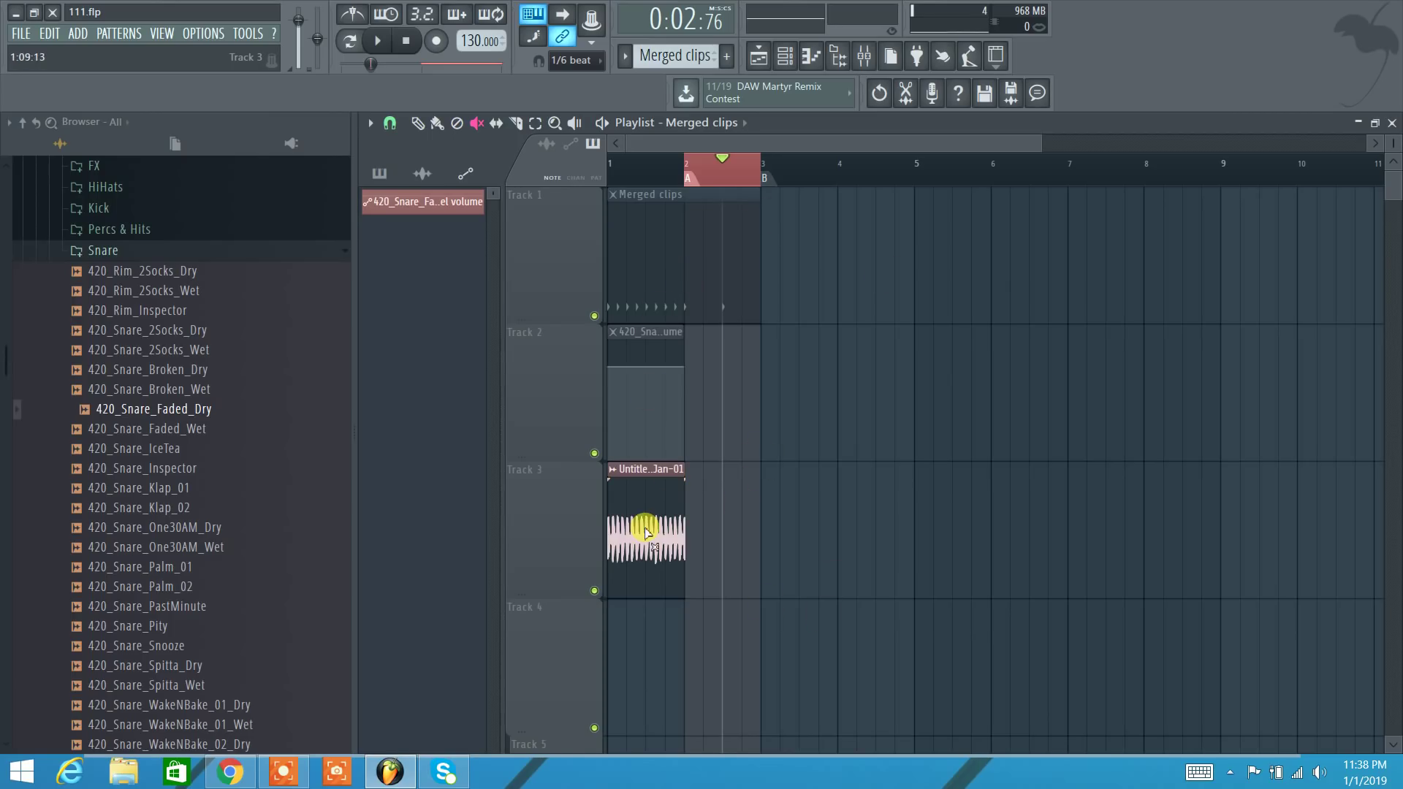
pyautogui.click(648, 382)
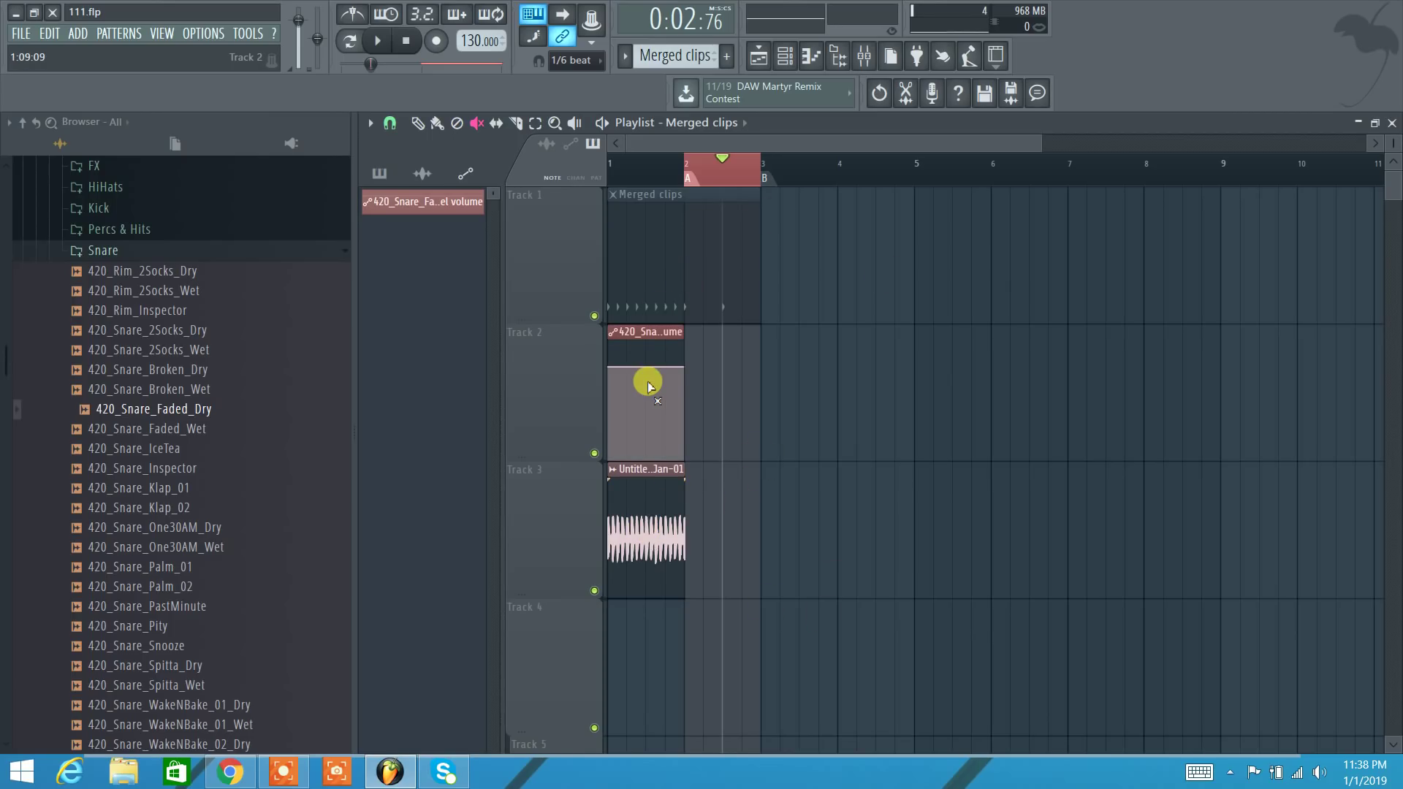
pyautogui.click(650, 287)
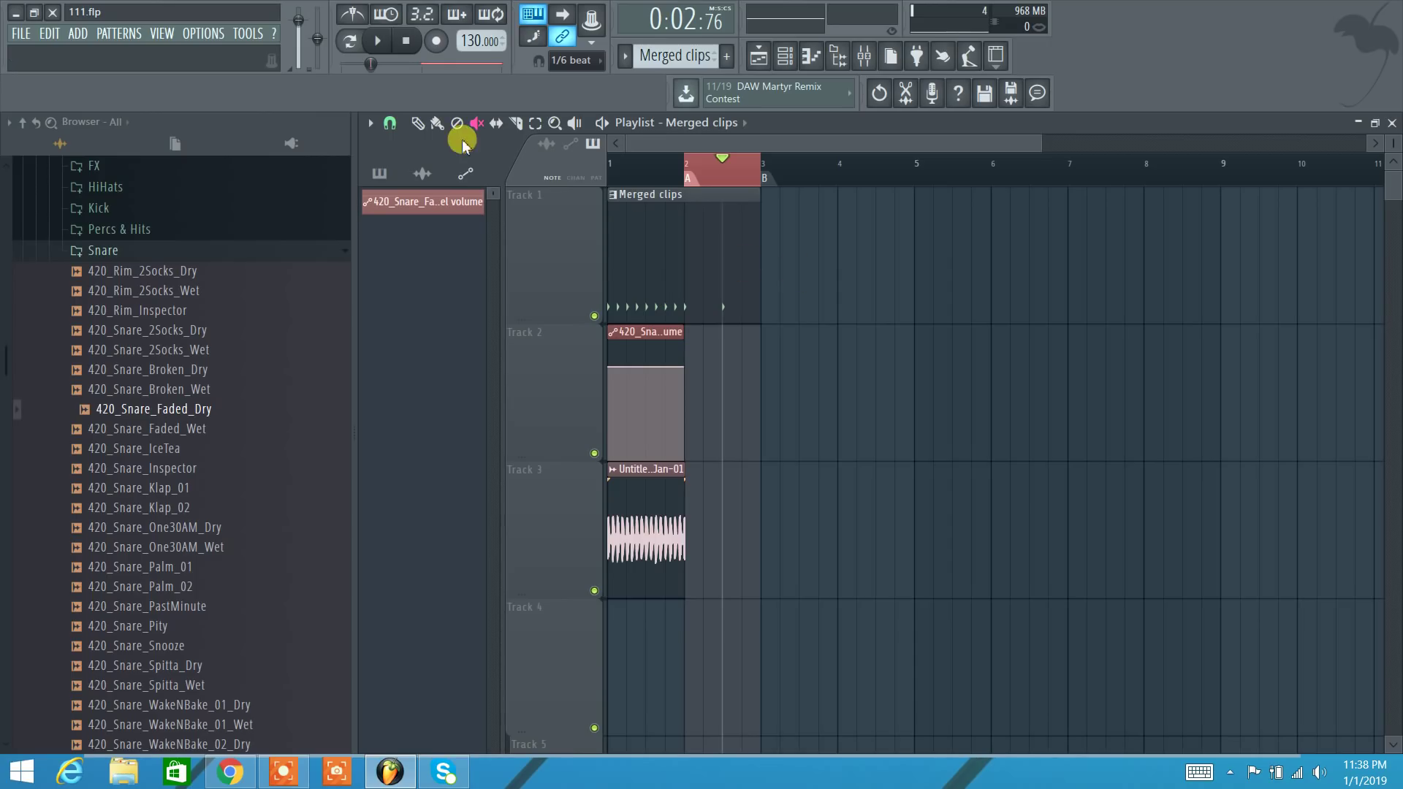
# Step: With the Slip tool, slide the notes within Track 1's Merged clips clip, keeping its length
pyautogui.click(420, 125)
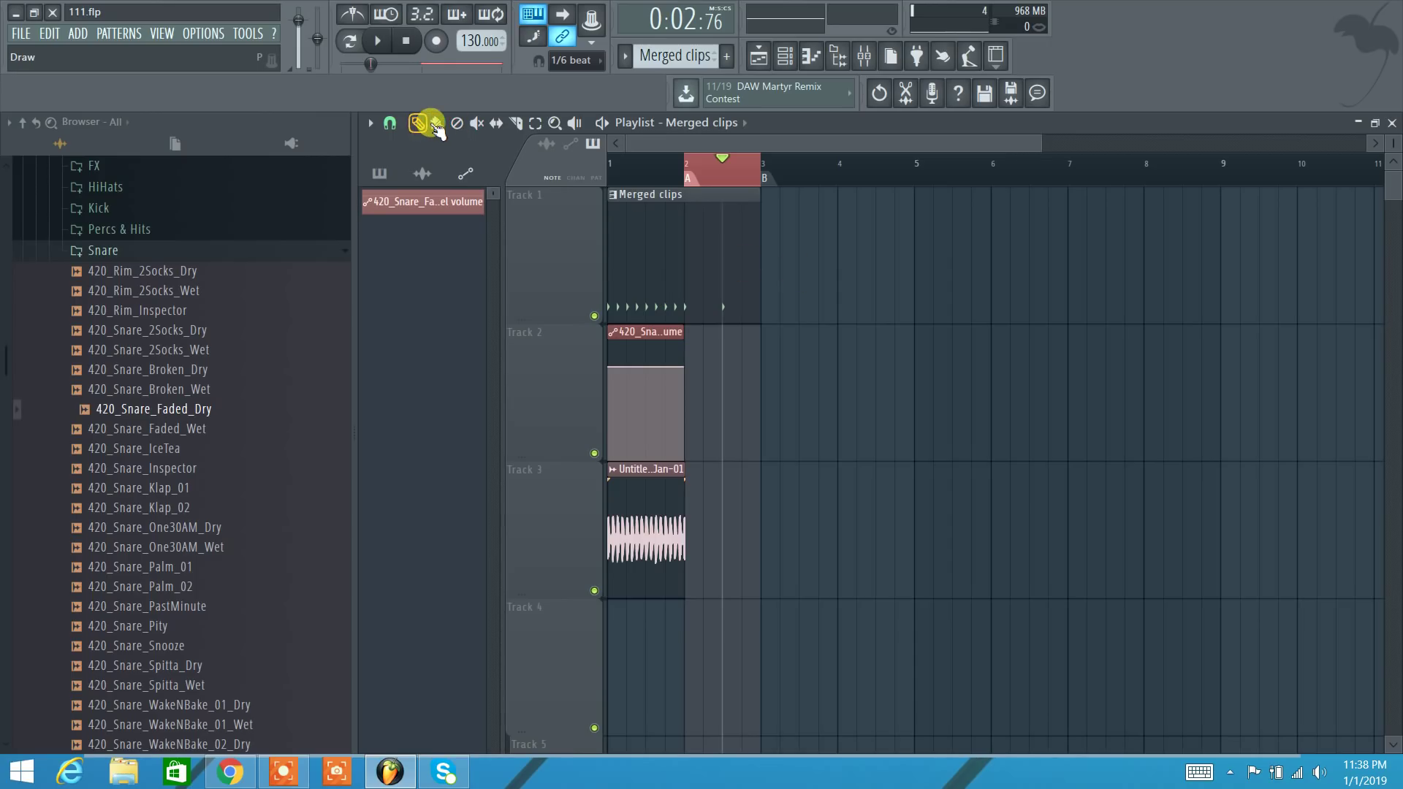
pyautogui.click(474, 124)
pyautogui.click(473, 124)
pyautogui.click(497, 124)
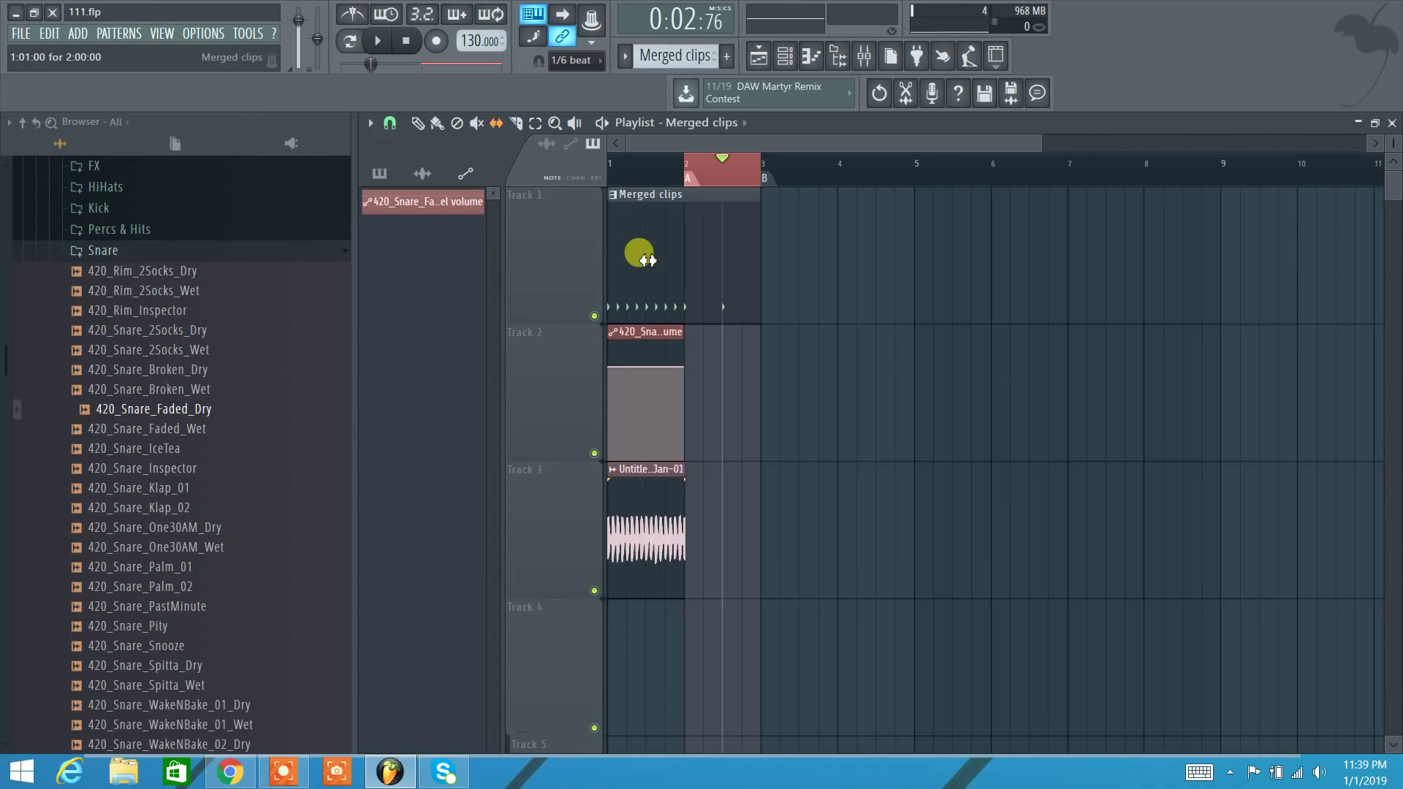
pyautogui.moveTo(646, 260); pyautogui.dragTo(674, 265)
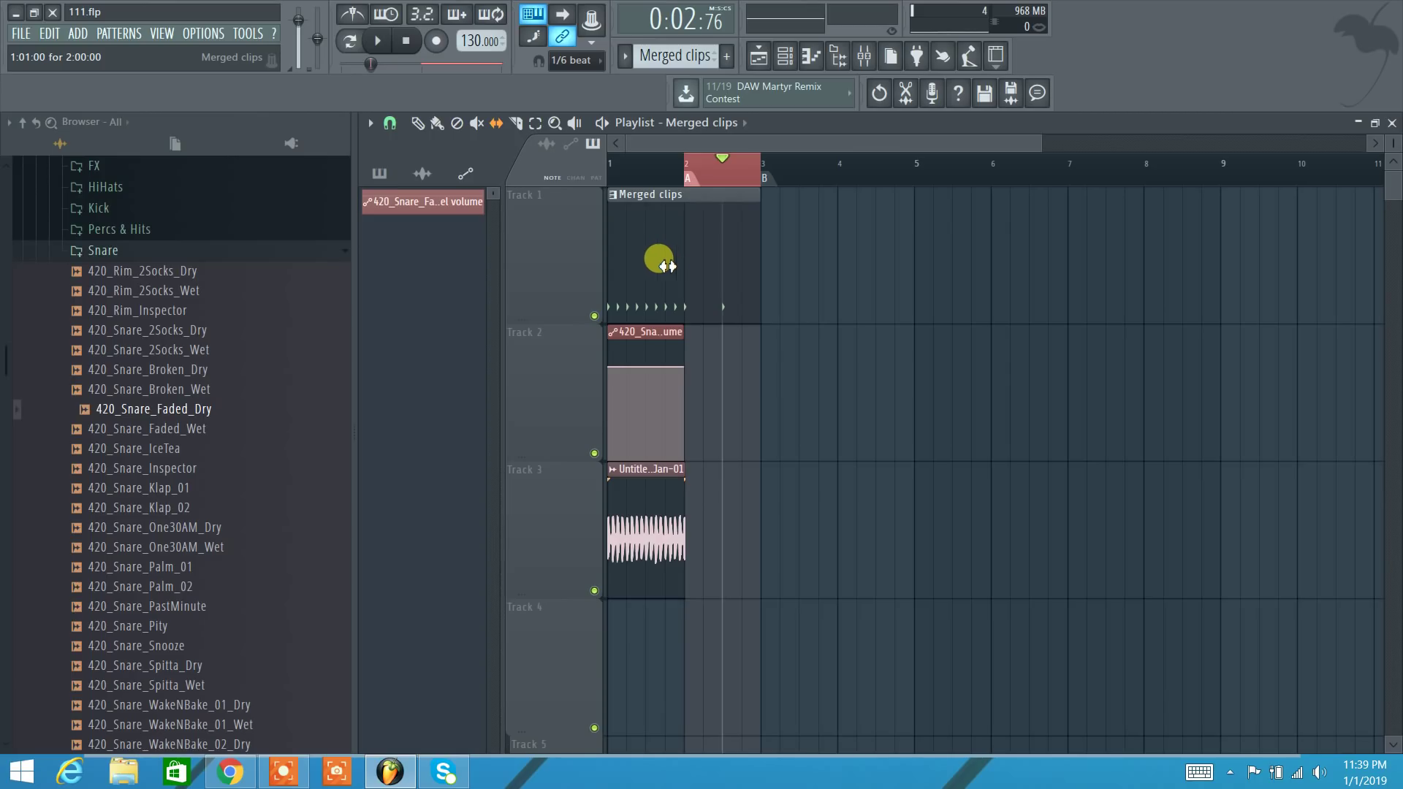
pyautogui.moveTo(666, 265); pyautogui.dragTo(694, 277)
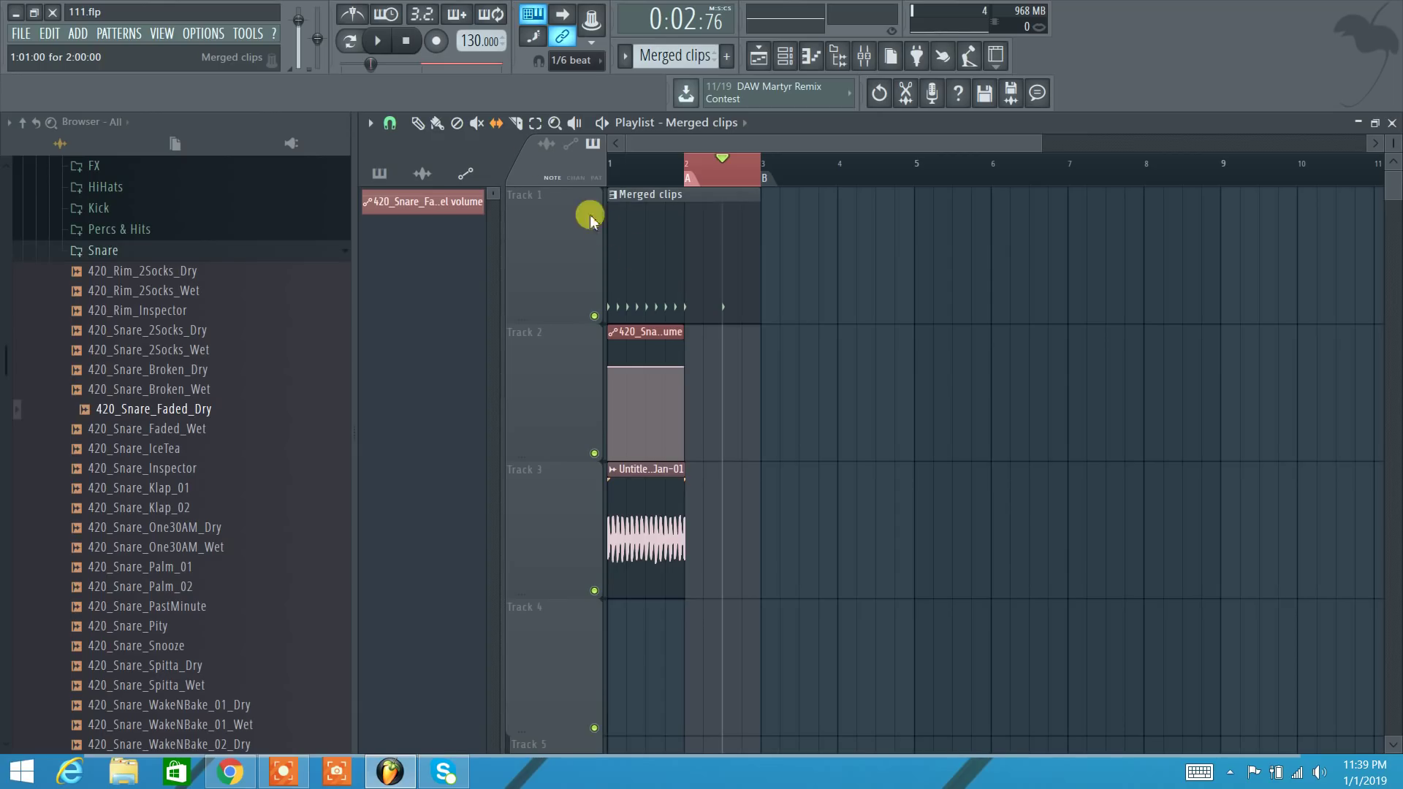
# Step: Use the Slice tool to cut the Track 3 audio clip at bar 1 into two pieces
pyautogui.click(515, 122)
pyautogui.moveTo(646, 606); pyautogui.dragTo(647, 475)
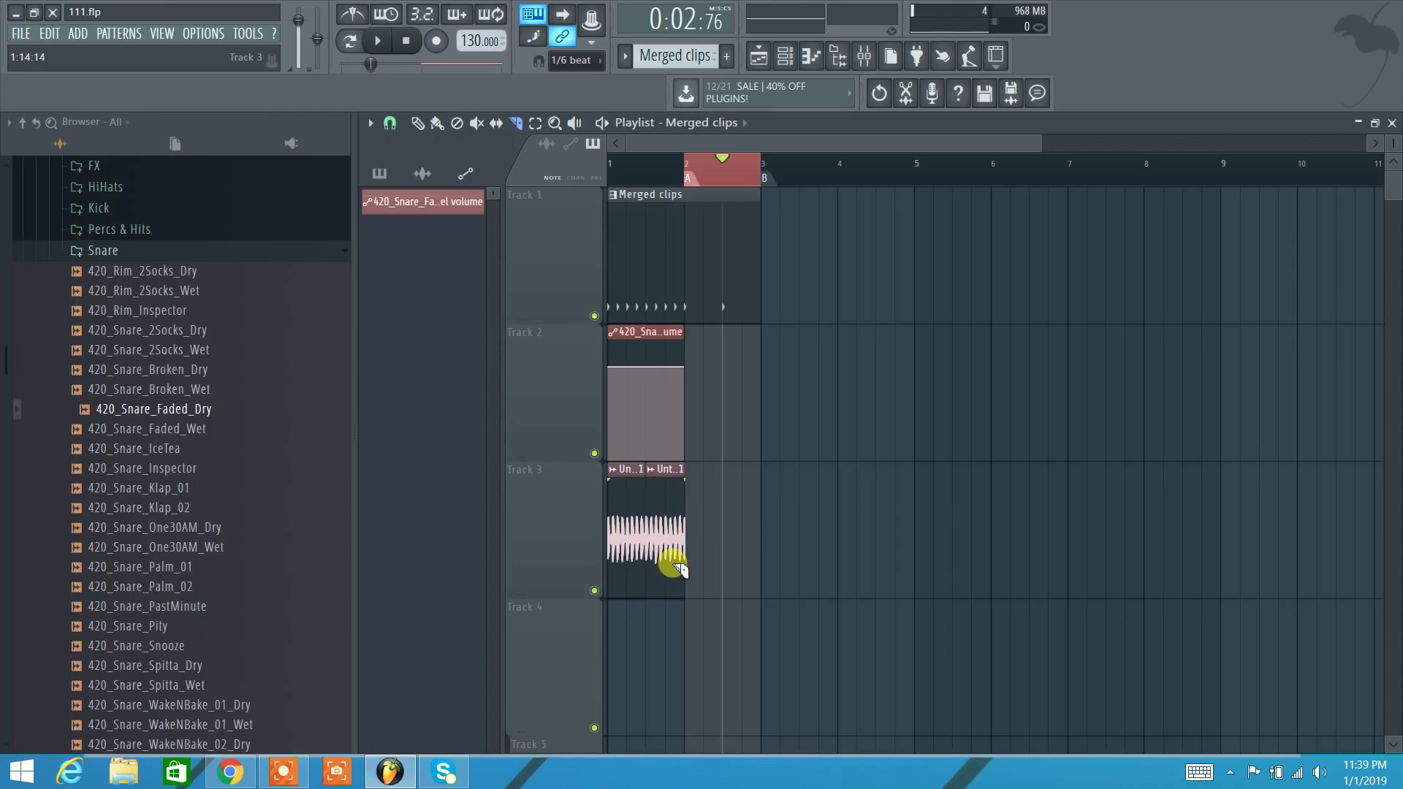
pyautogui.moveTo(664, 633); pyautogui.dragTo(743, 489)
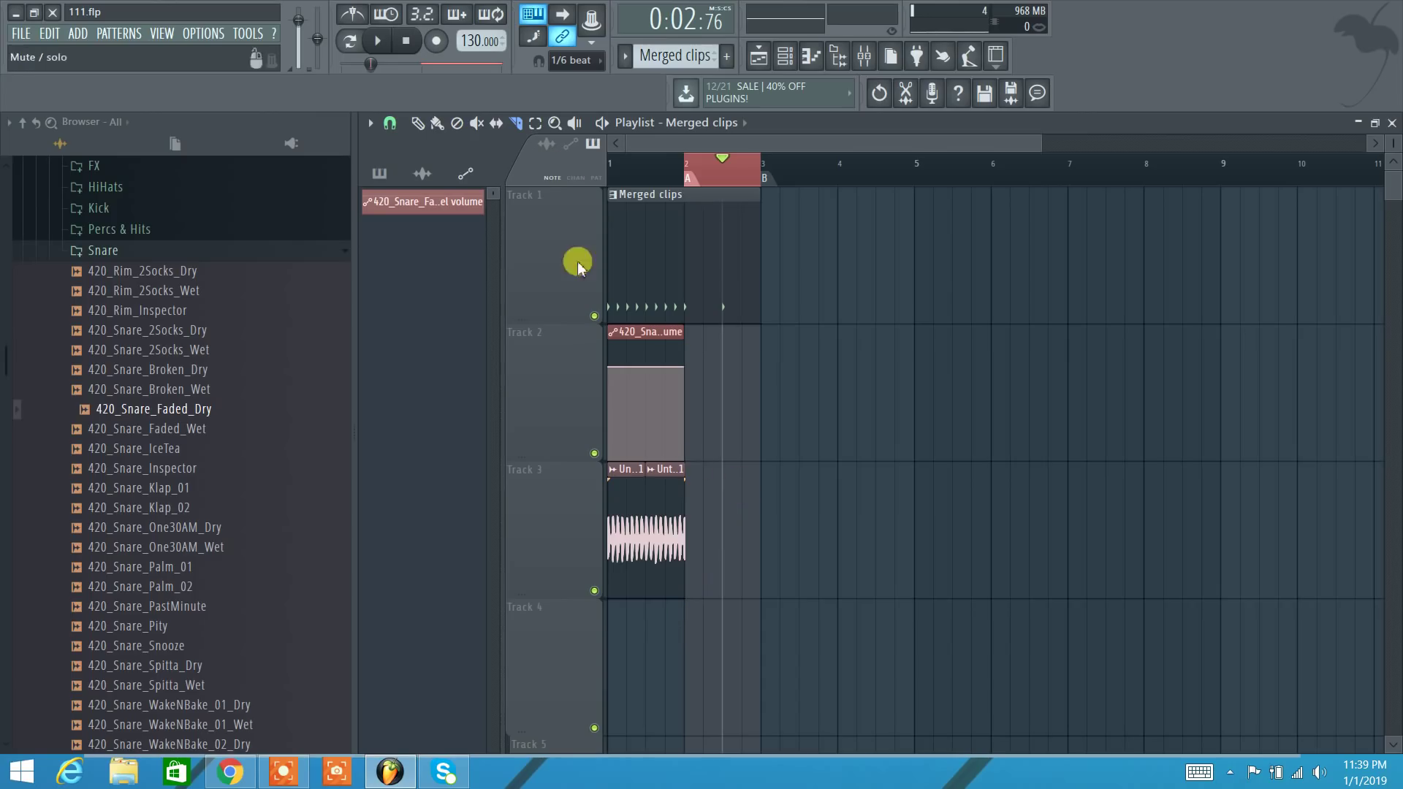
pyautogui.click(536, 123)
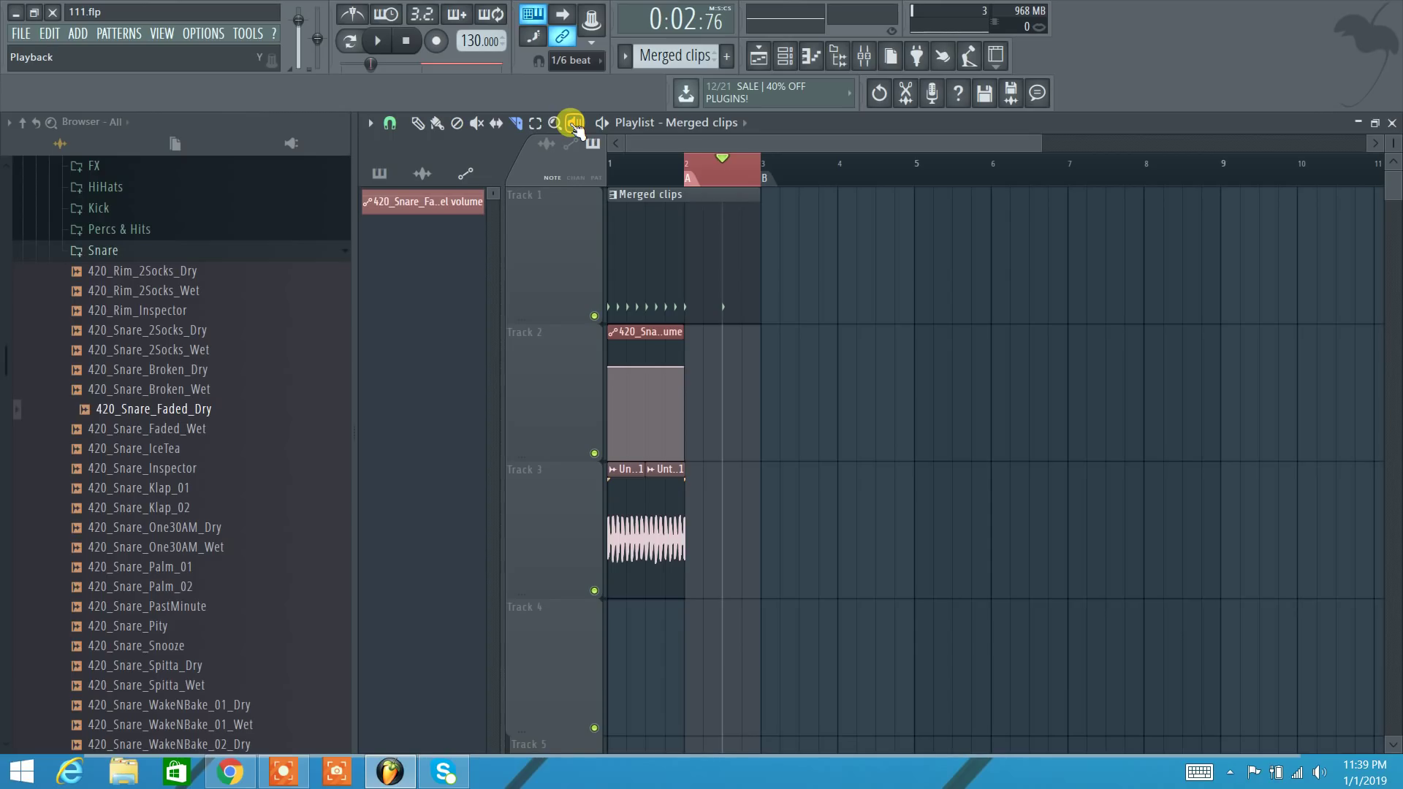
# Step: Audition the Track 1 Merged clips and Track 3 audio clip with the Playback tool, then play and stop the A–B loop
pyautogui.click(574, 124)
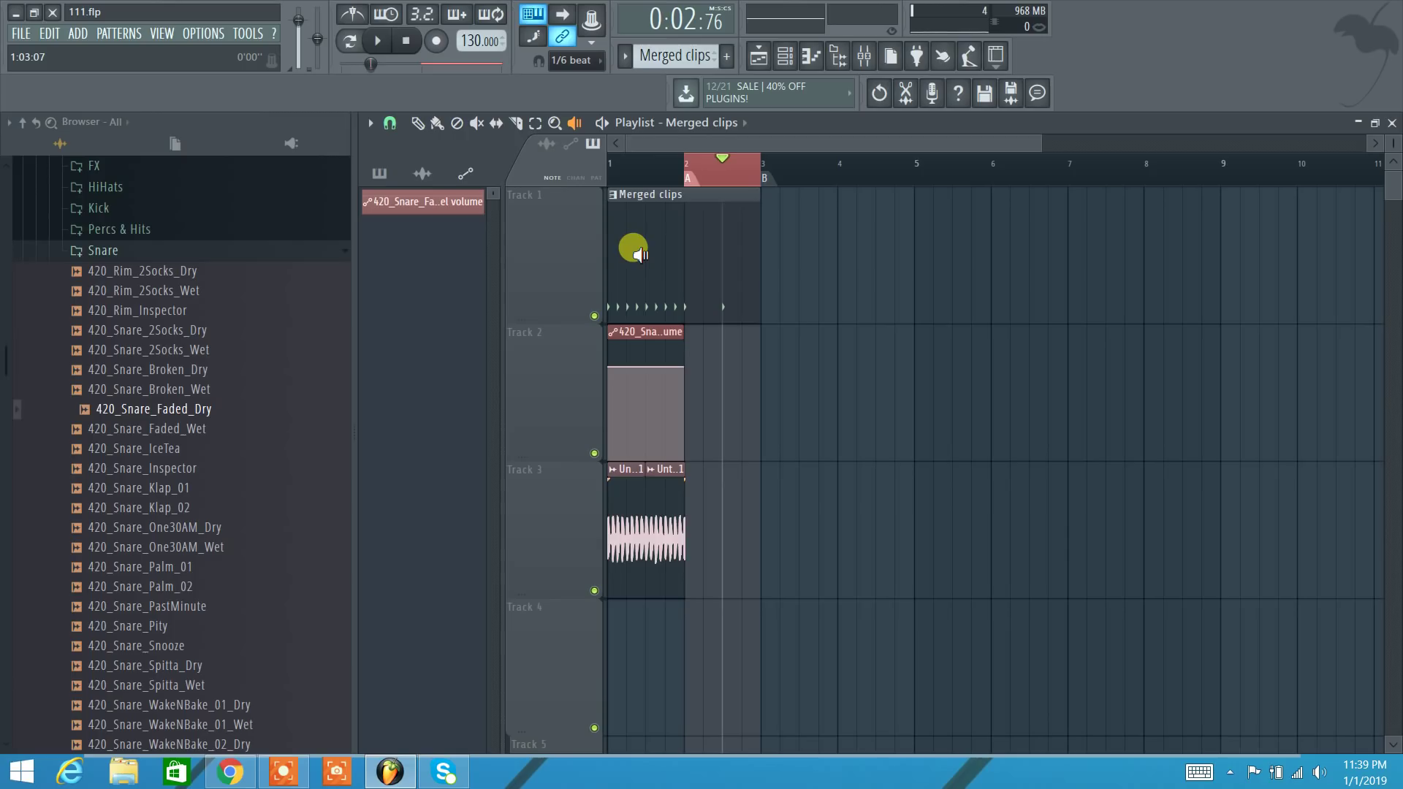
pyautogui.moveTo(628, 248); pyautogui.dragTo(627, 249)
pyautogui.moveTo(622, 480); pyautogui.dragTo(623, 488)
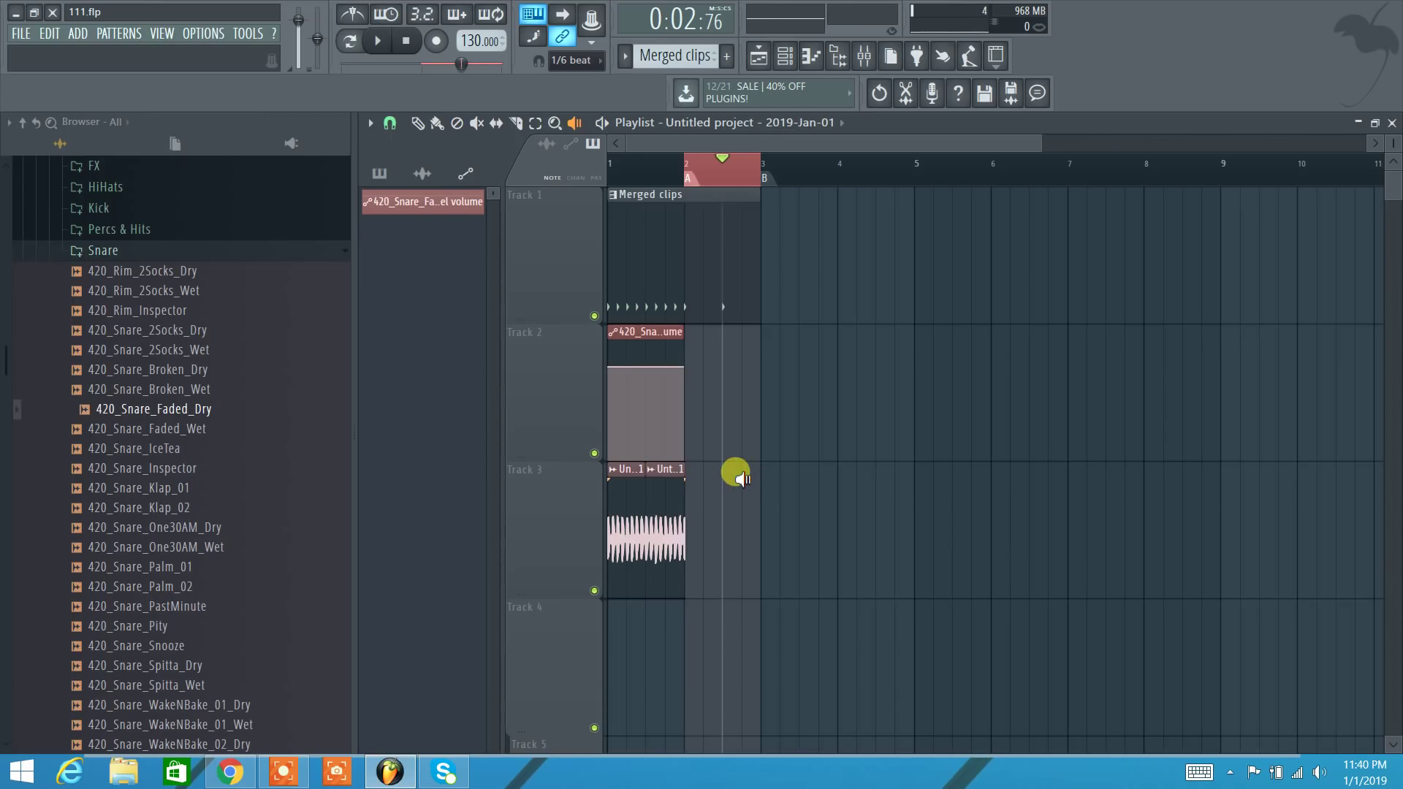
pyautogui.moveTo(635, 230); pyautogui.dragTo(635, 230)
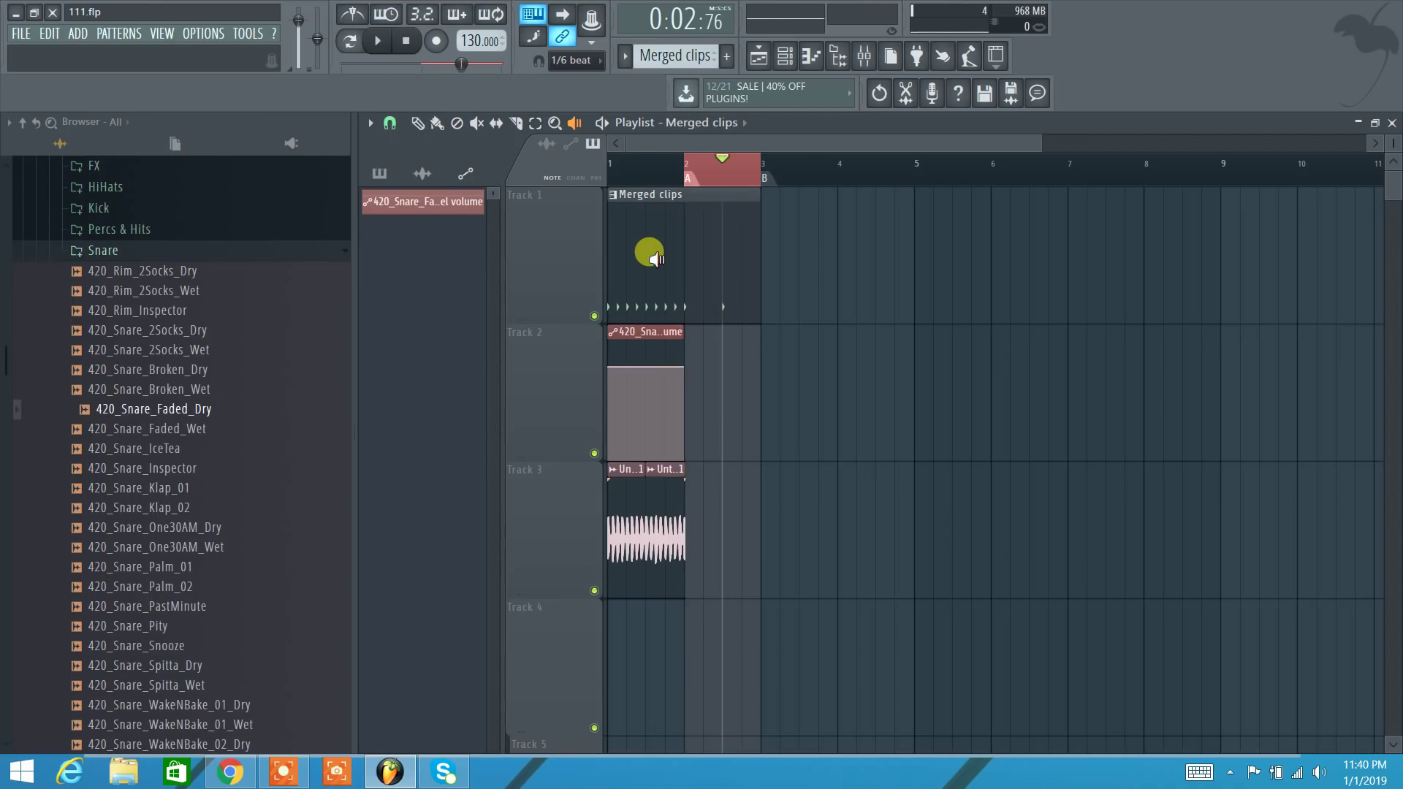
pyautogui.click(602, 123)
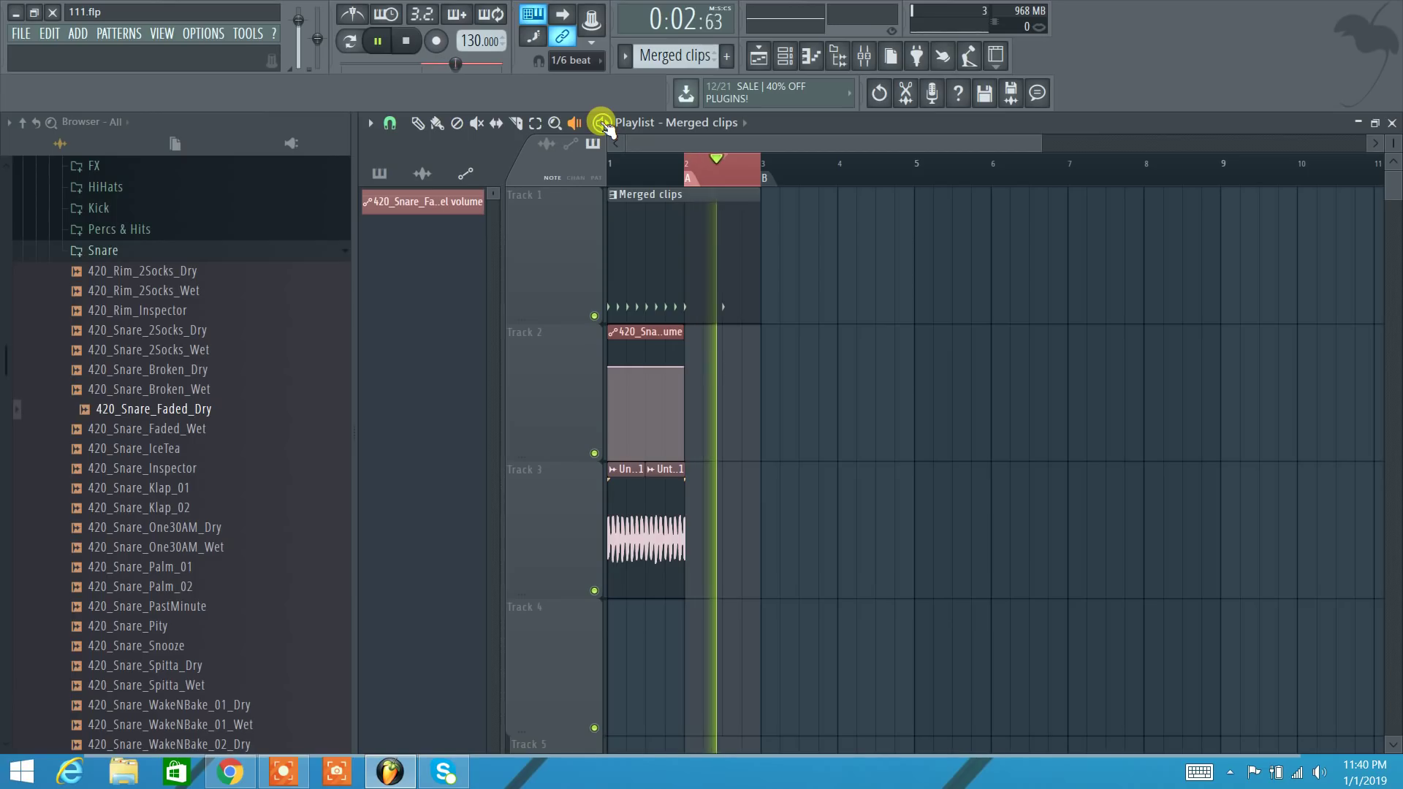
pyautogui.click(602, 122)
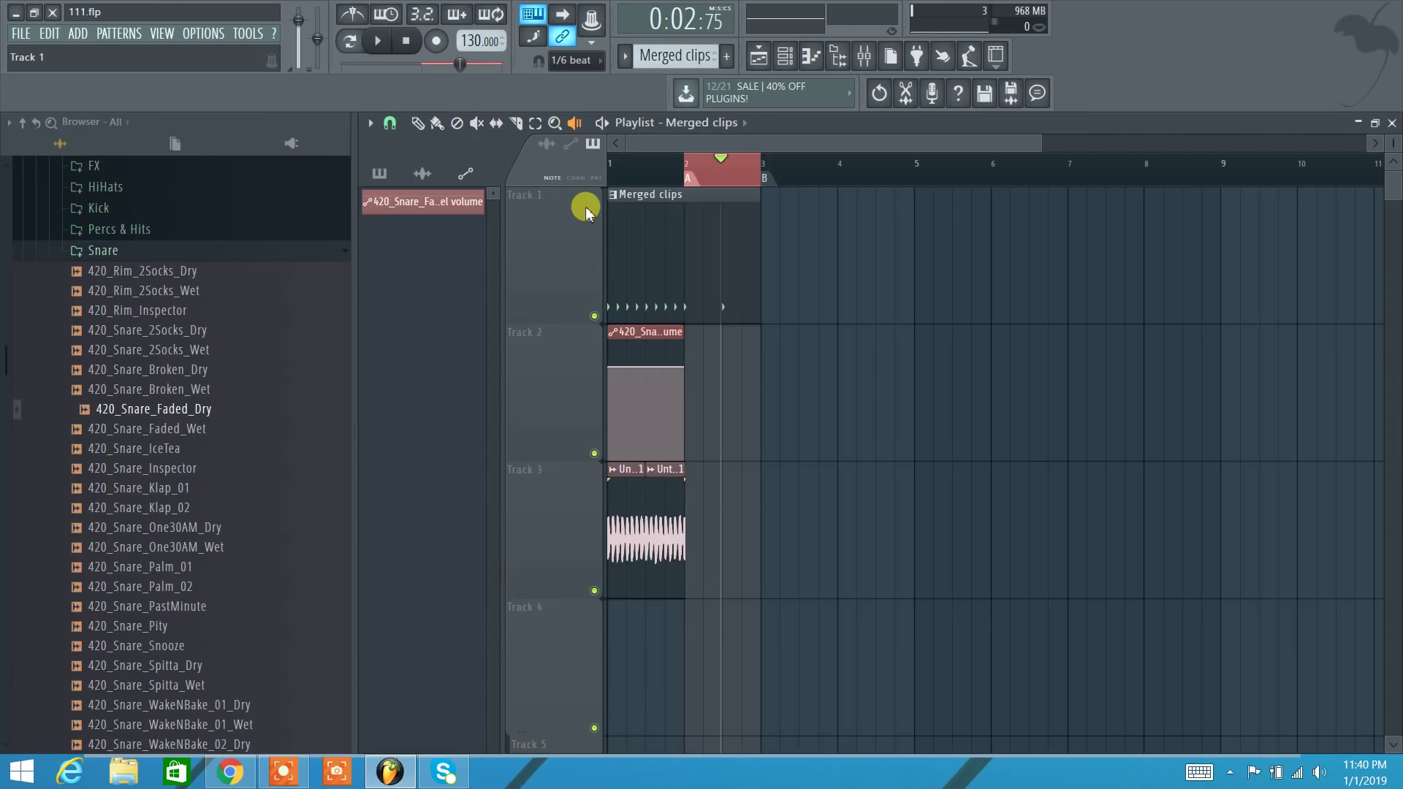
pyautogui.moveTo(810, 144); pyautogui.dragTo(724, 155)
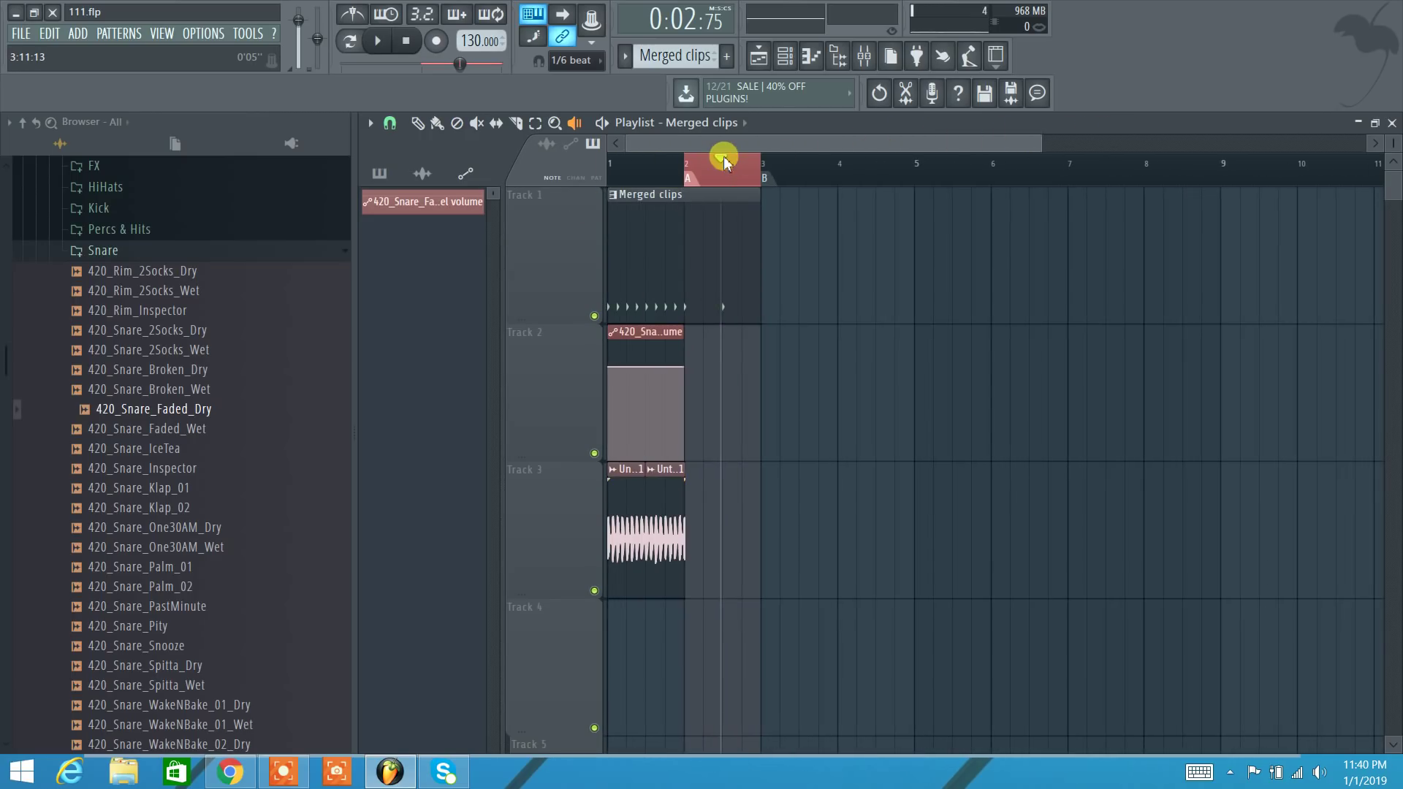
pyautogui.moveTo(1392, 182)
pyautogui.mouseDown()
pyautogui.moveTo(1387, 287)
pyautogui.moveTo(1393, 155)
pyautogui.mouseUp()
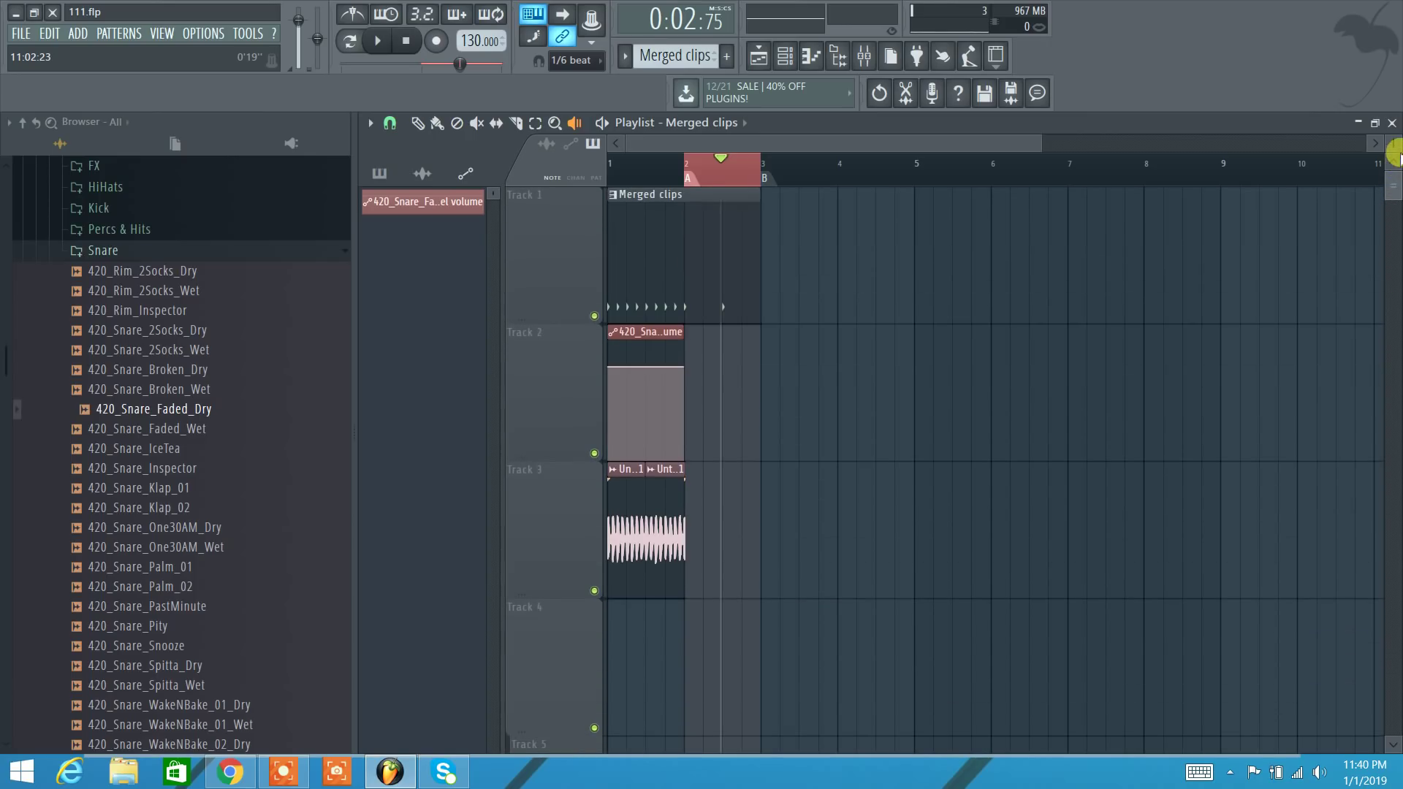